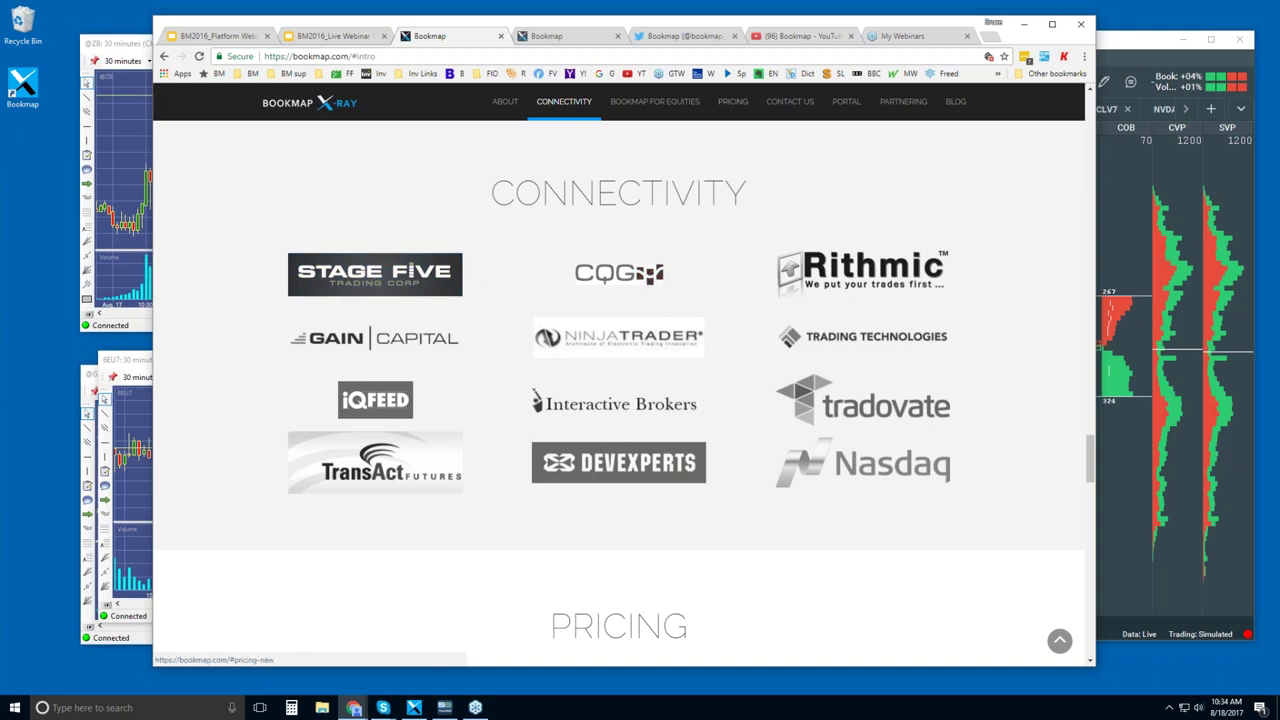
Scroll to the Pricing section with the Basic, Advanced and dxFeed plans
scroll(619, 408, "down", 6)
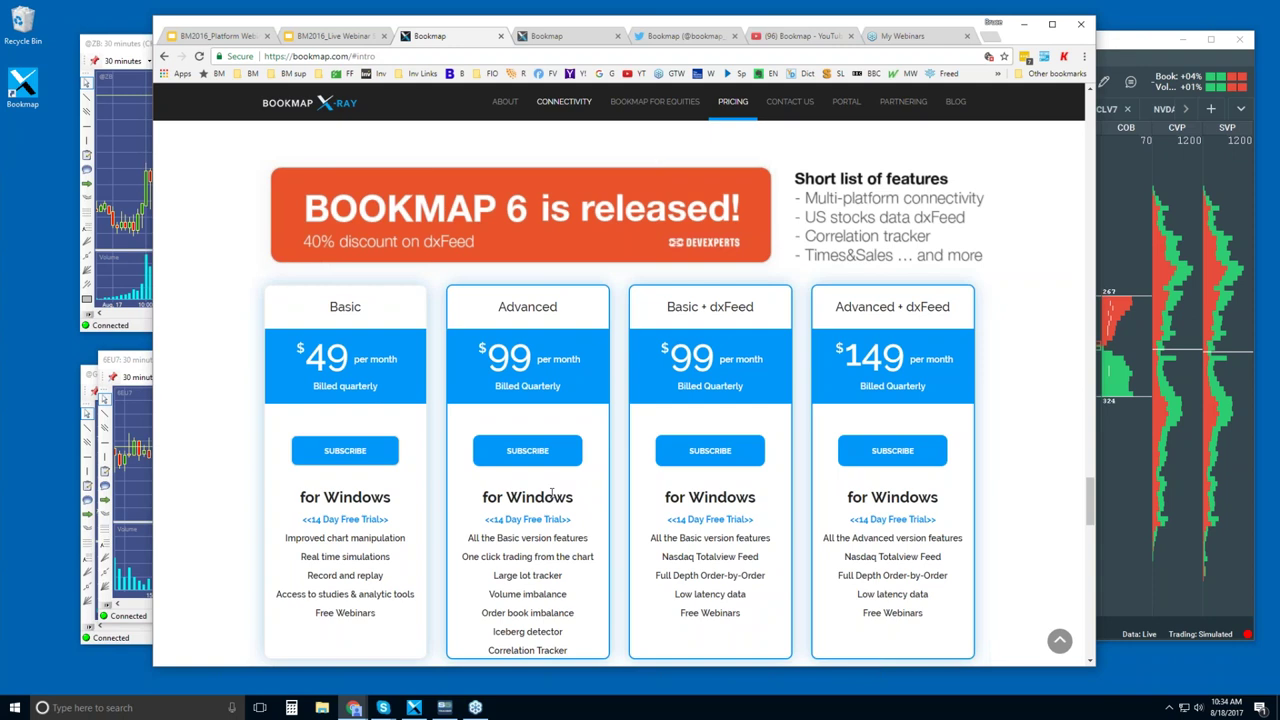
scroll(551, 491, "down", 1)
scroll(551, 491, "up", 1)
Highlight the Advanced plan's features from 'One click trading from the chart' down, then deselect
double_click(470, 556)
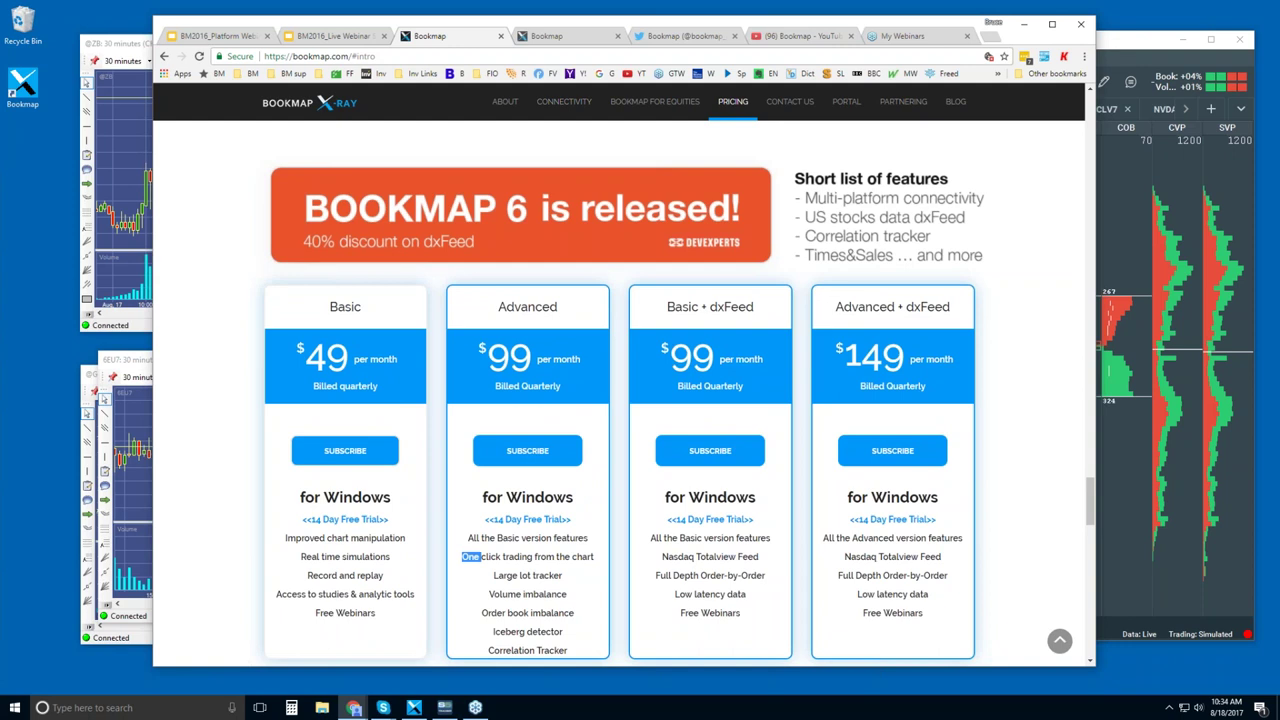
left_click_drag(470, 556, 594, 556)
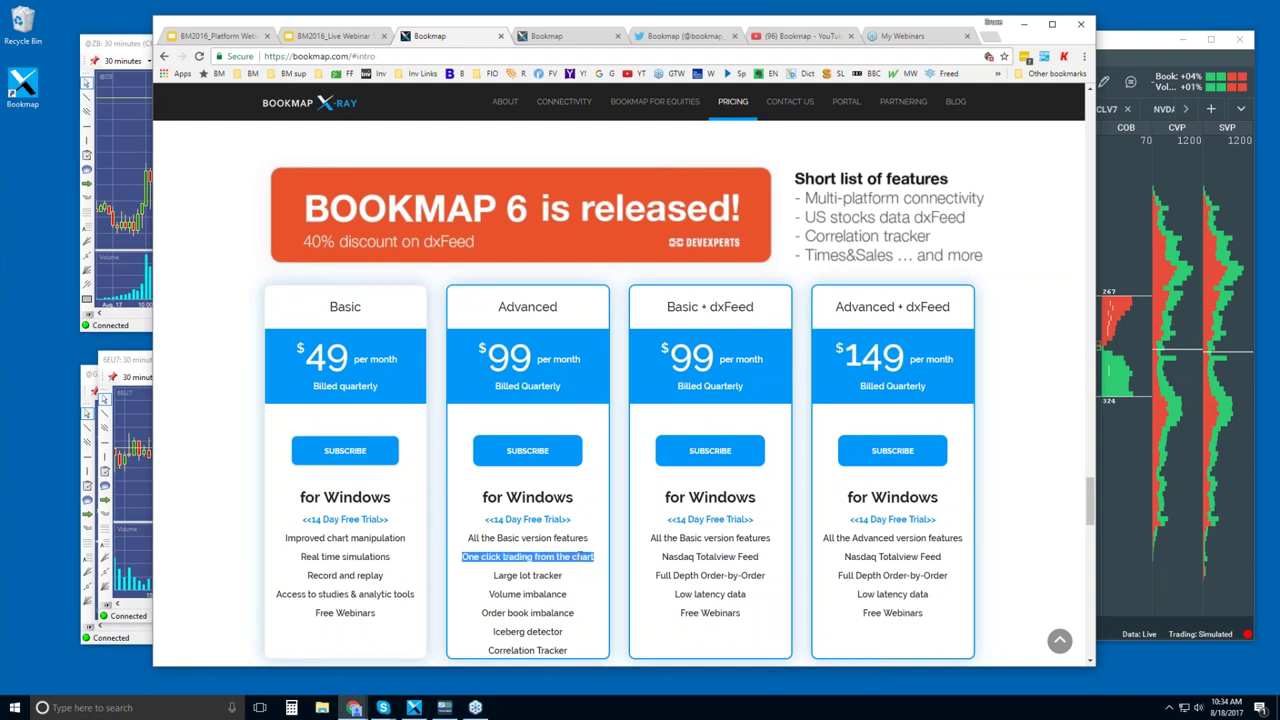
left_click_drag(579, 557, 572, 652)
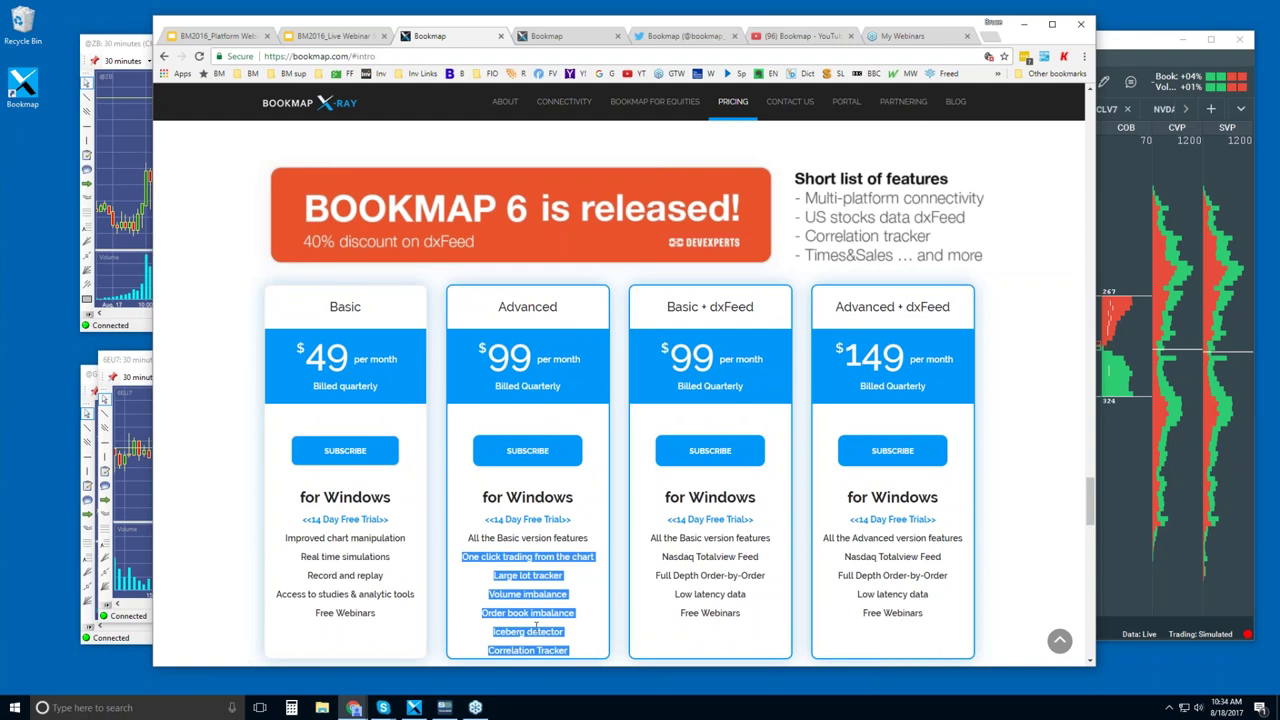
left_click(541, 574)
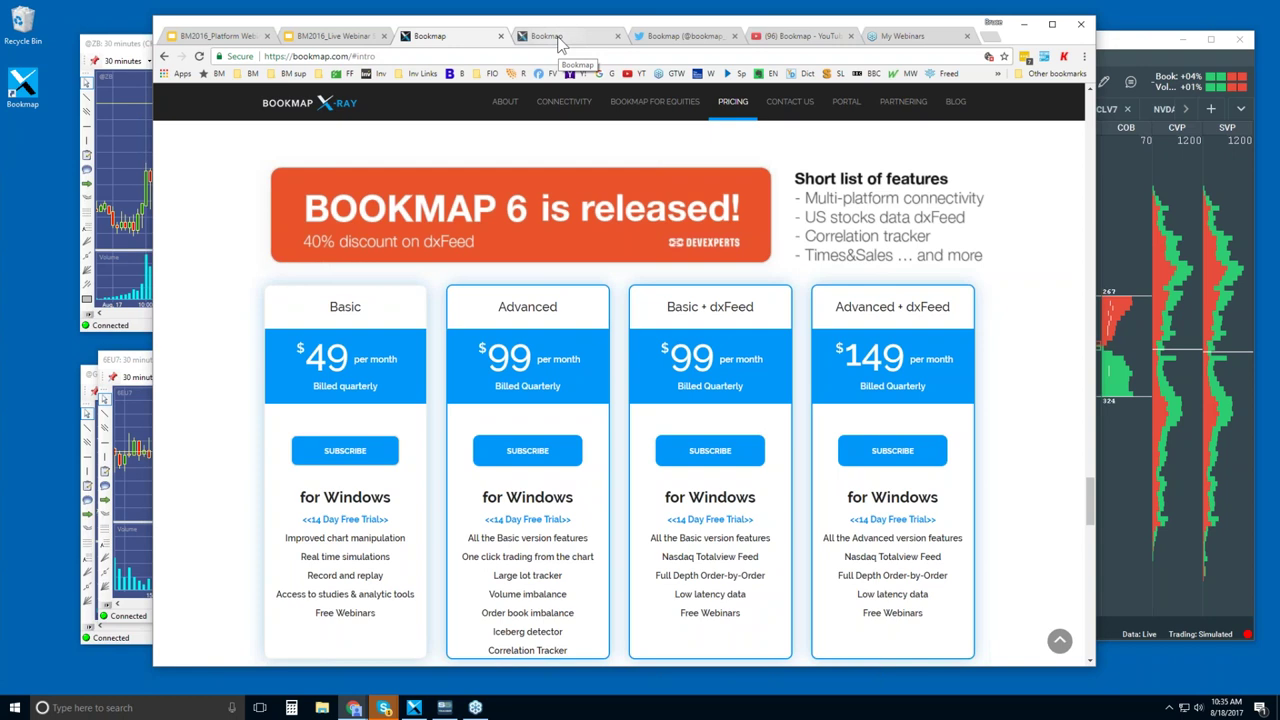
View the Bookmap Twitter profile, then switch to the Bookmap YouTube channel
left_click(695, 40)
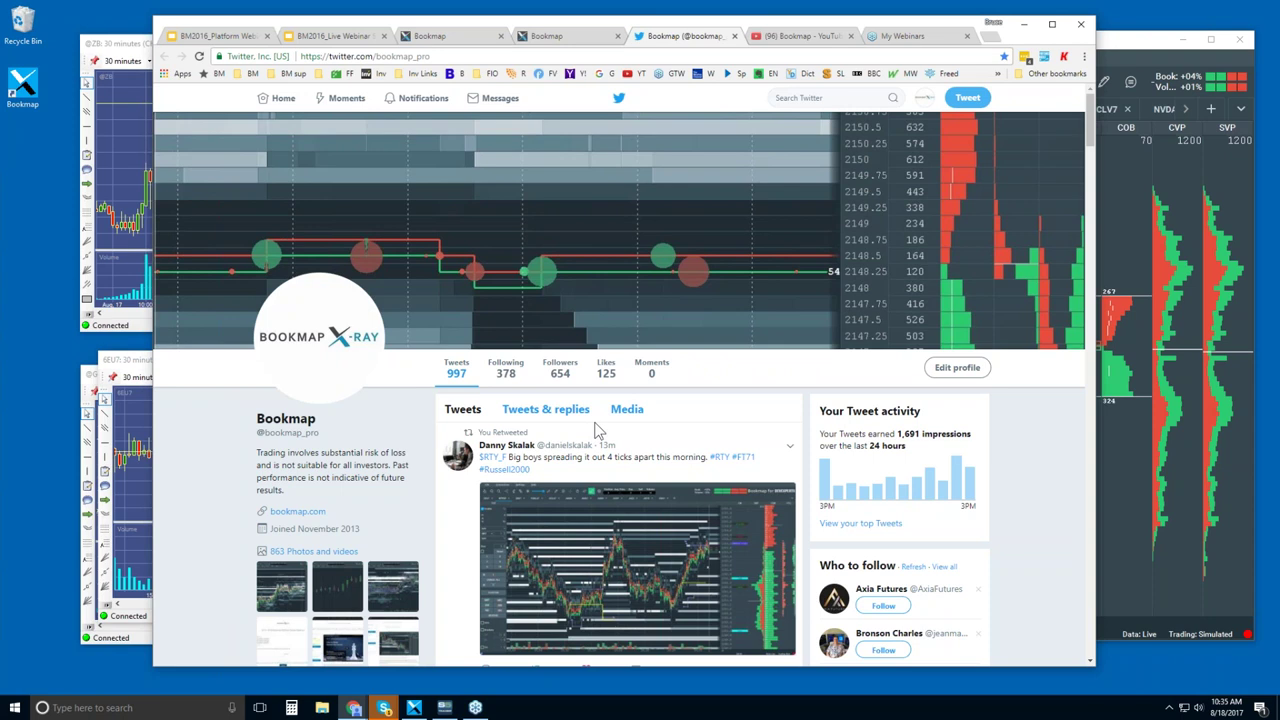
left_click(790, 40)
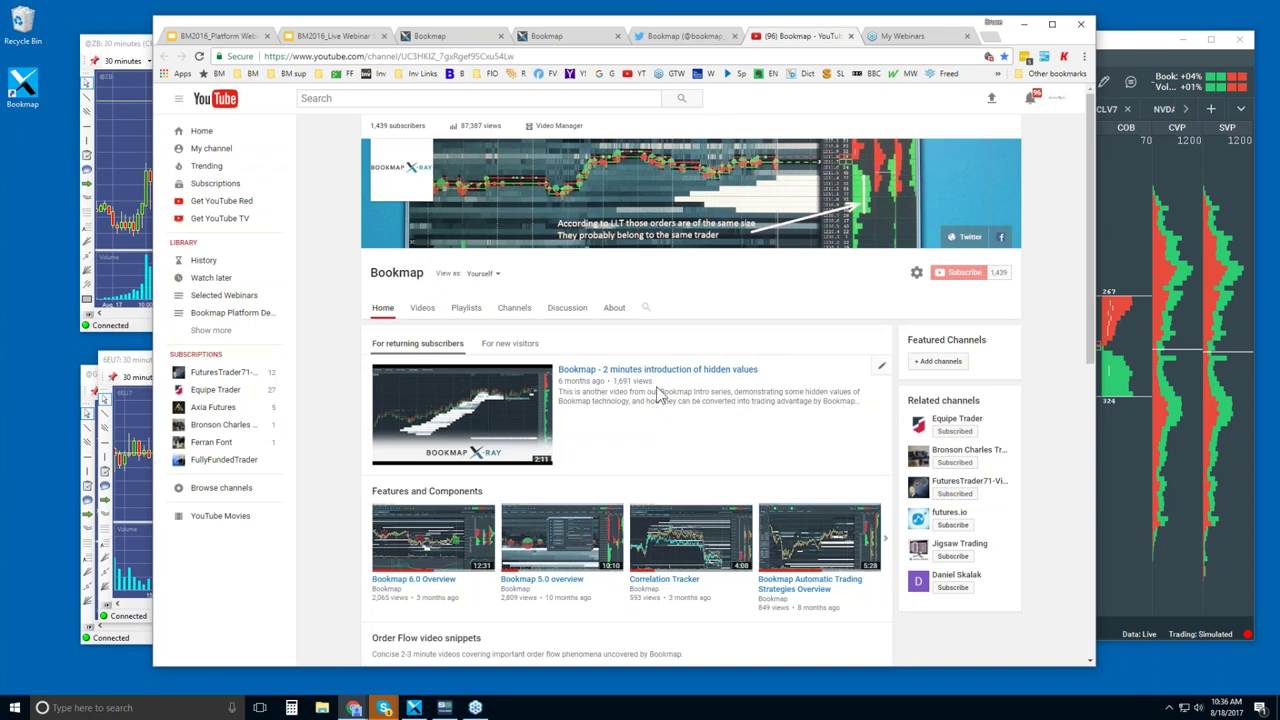
Browse the channel's video rows, then bring the Bookmap NQU7 chart window forward full-screen
scroll(658, 393, "down", 1)
scroll(424, 440, "down", 1)
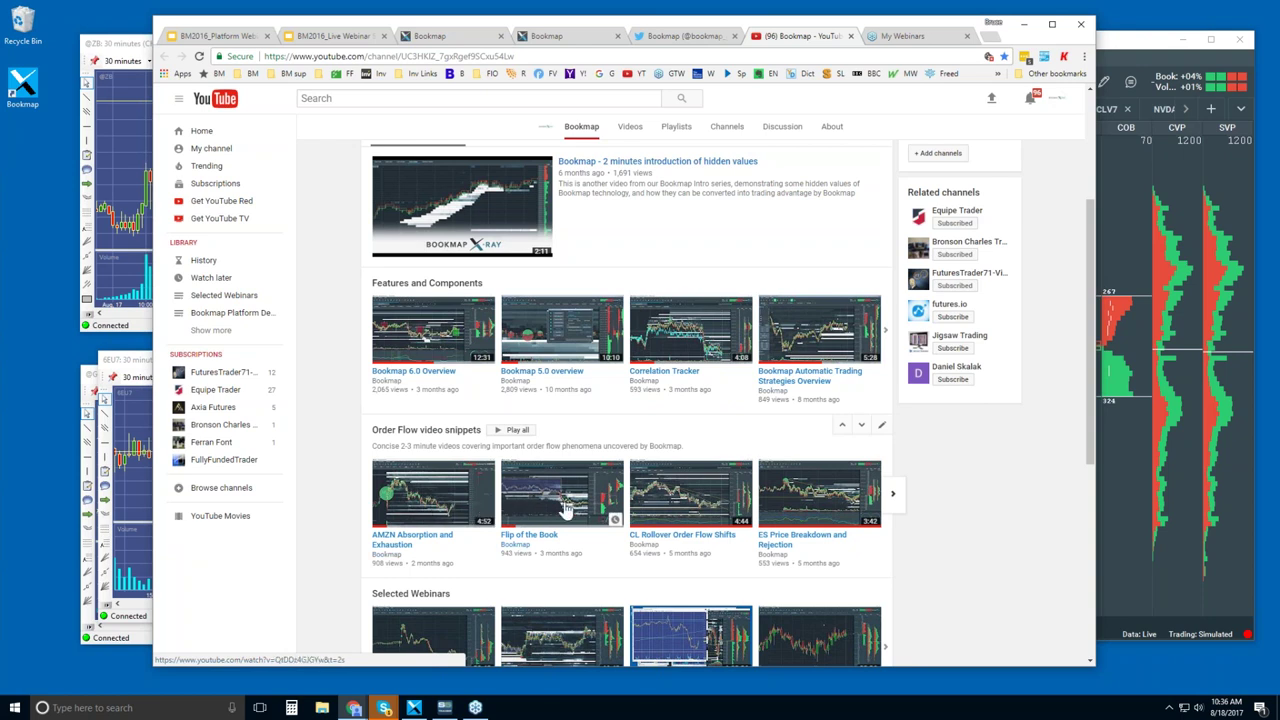
scroll(565, 508, "down", 1)
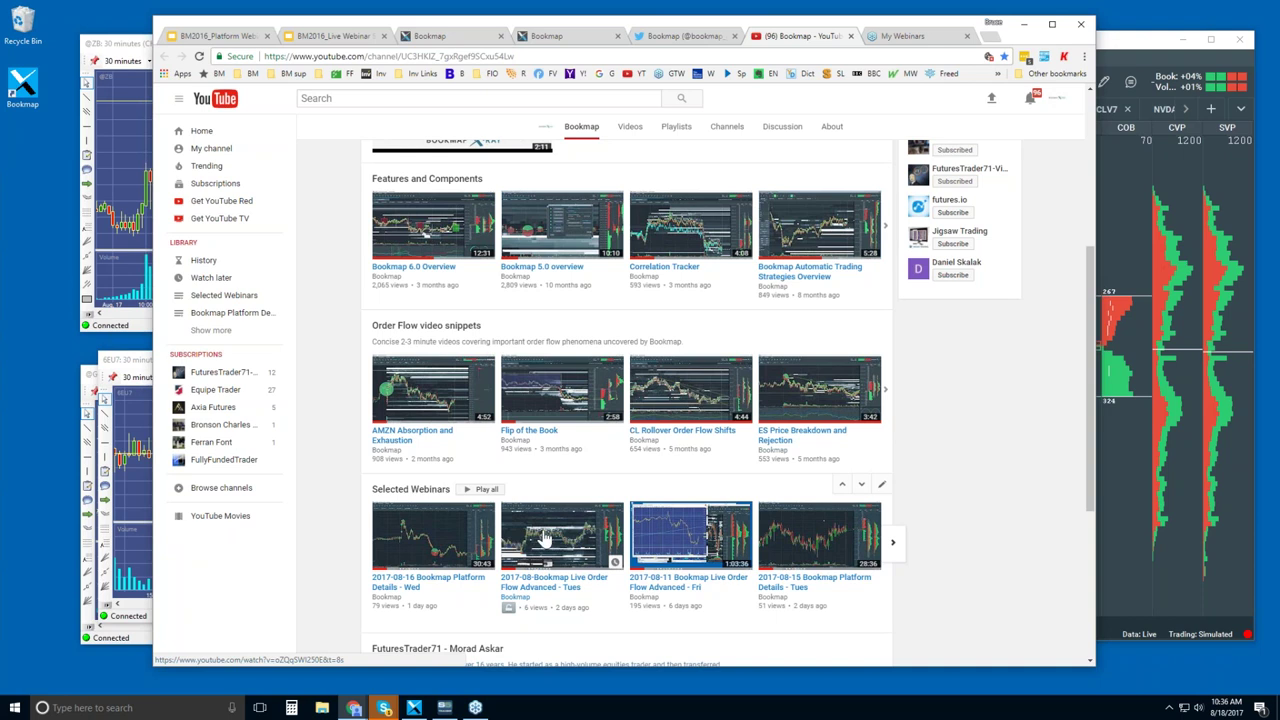
scroll(570, 535, "down", 3)
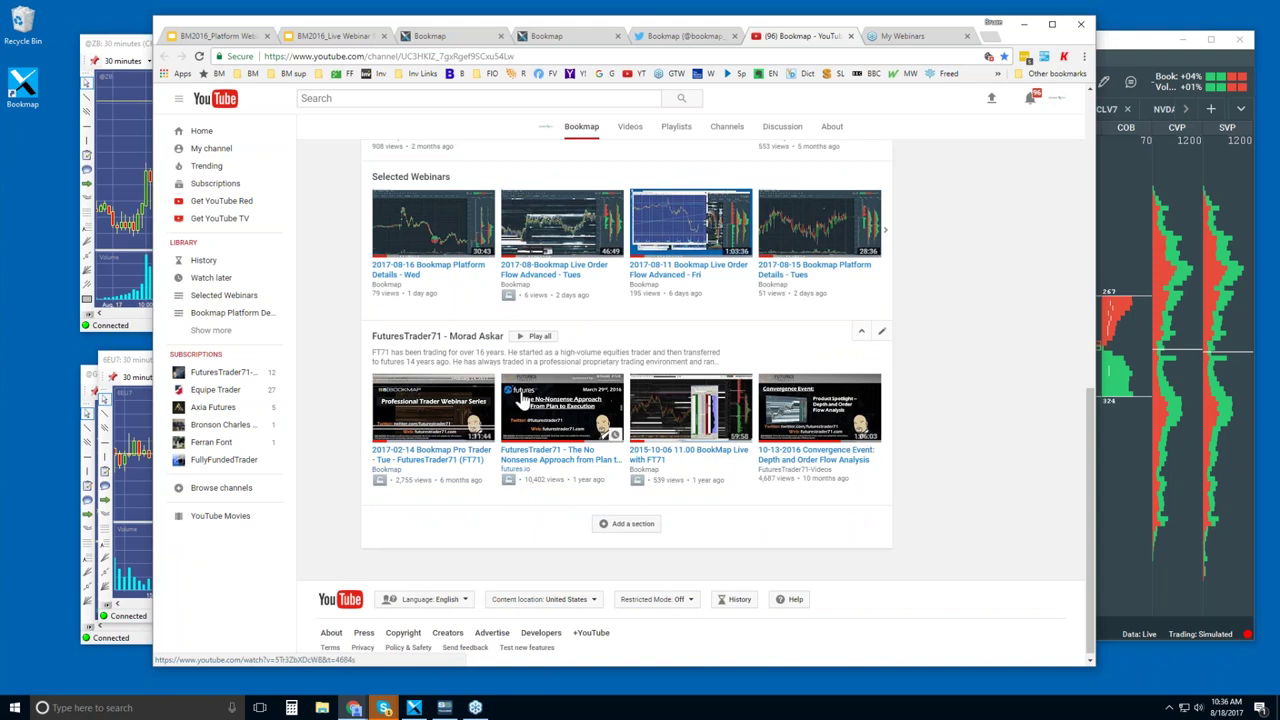
scroll(522, 400, "up", 6)
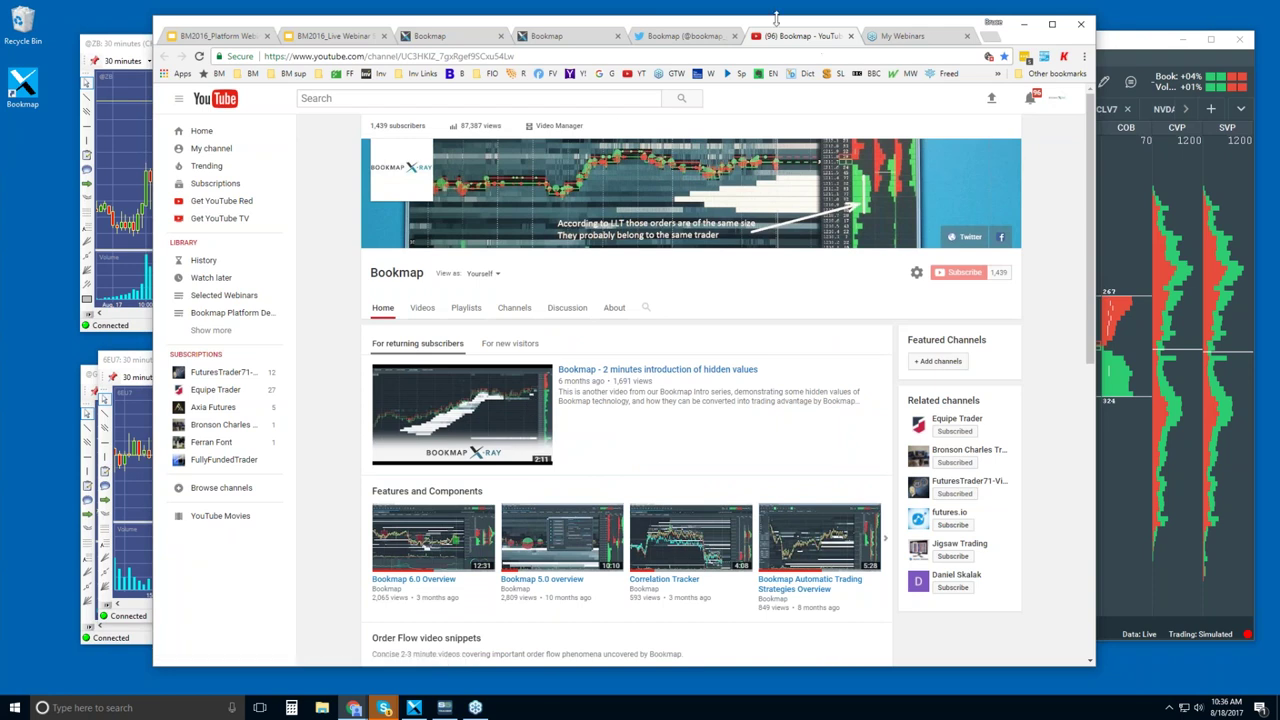
left_click(1082, 24)
double_click(1104, 48)
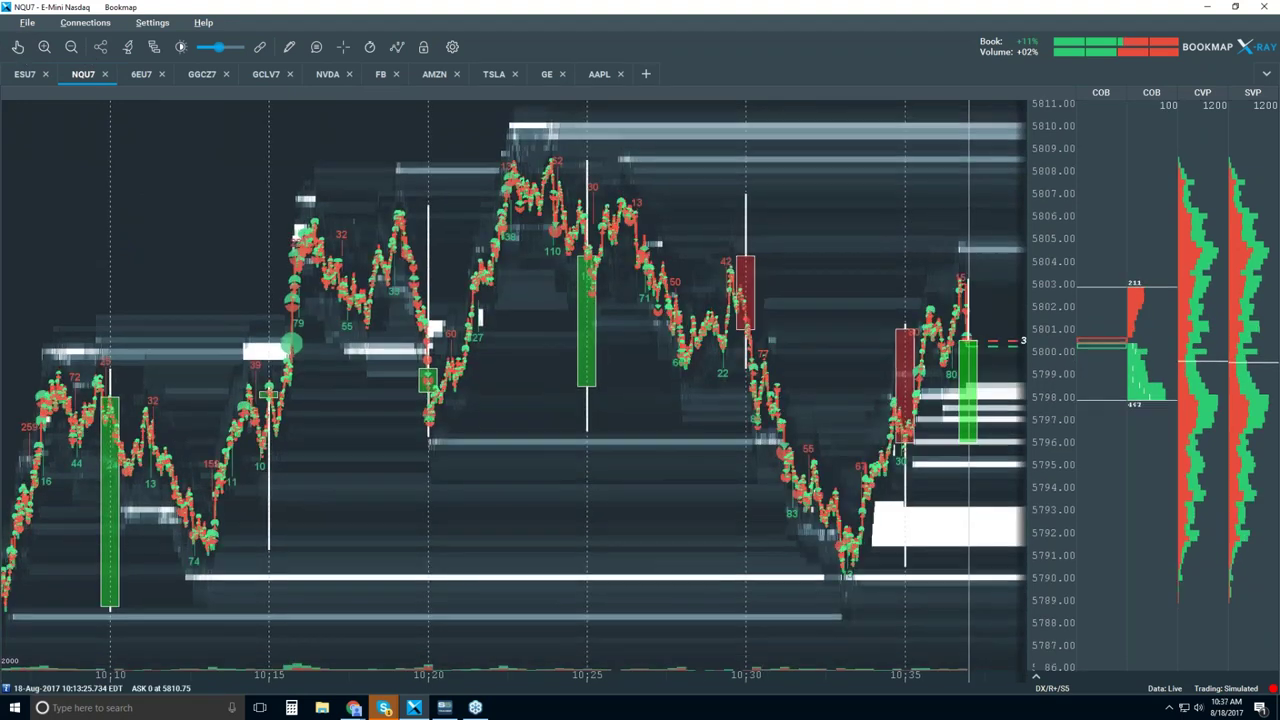
Turn off Volume Dots, Indicators, Best Bid/Ask, Heatmap and Extended among visible chart components
left_click(398, 47)
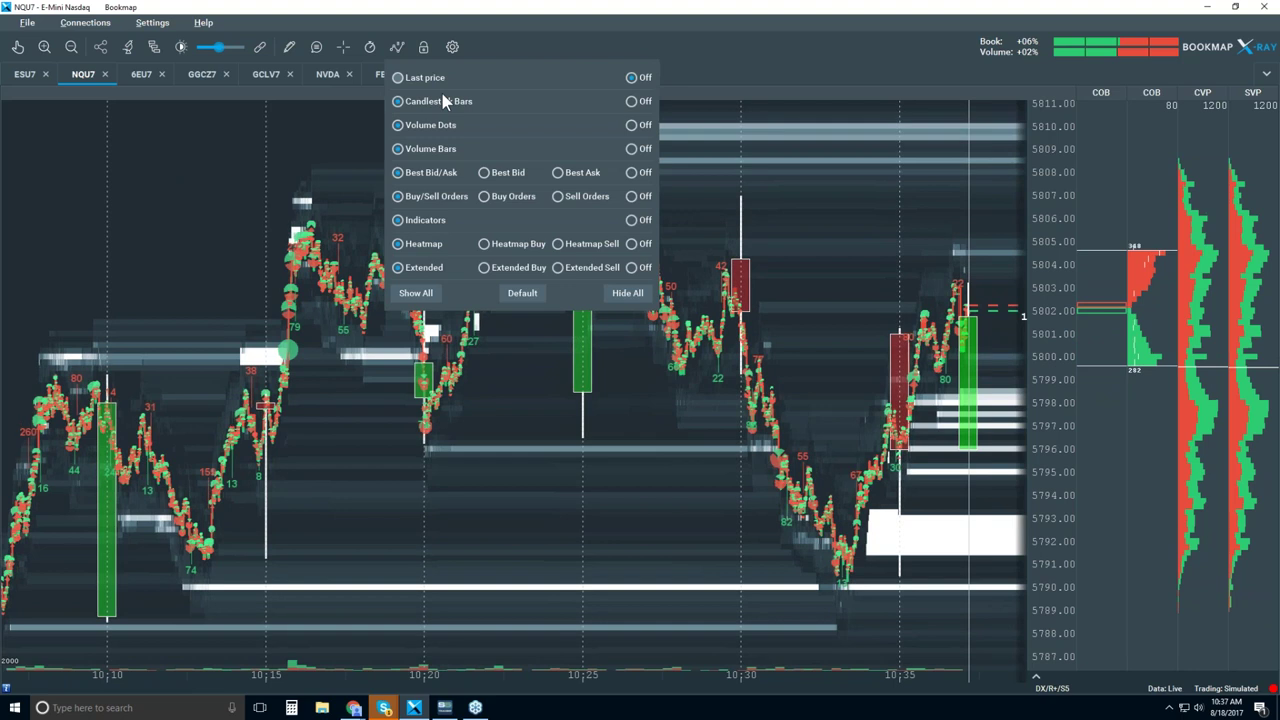
left_click(631, 124)
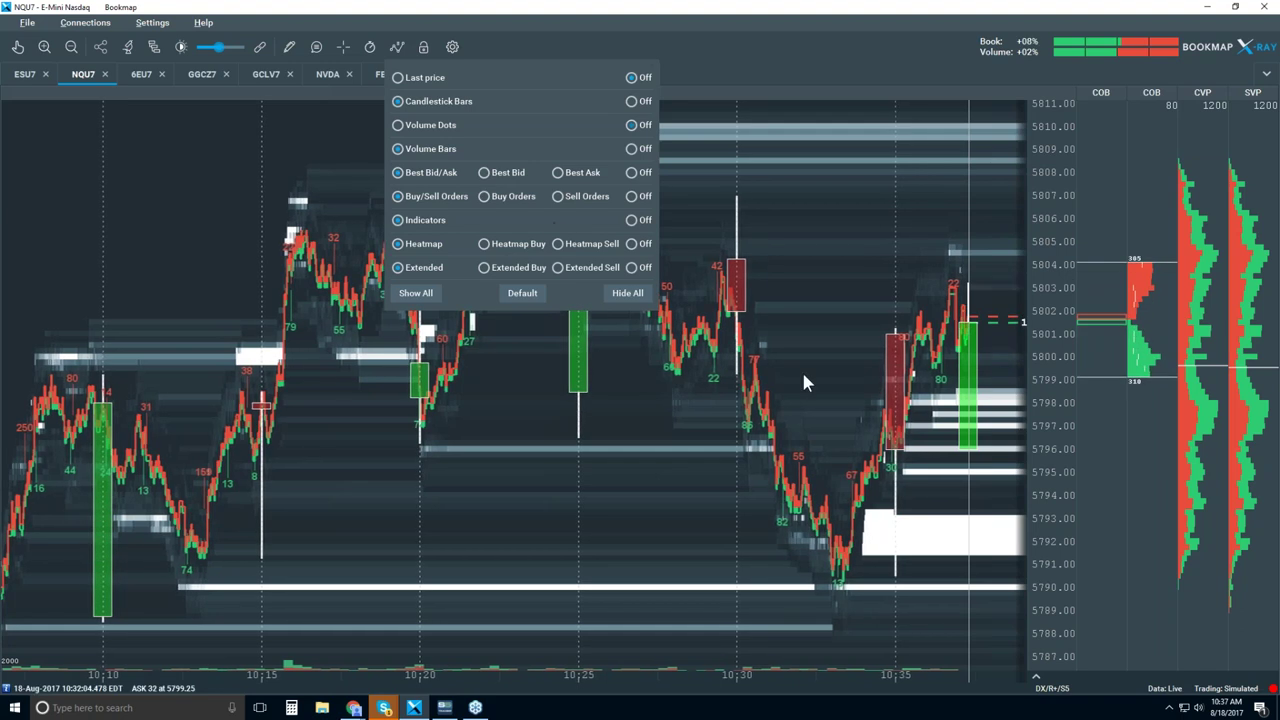
left_click(631, 220)
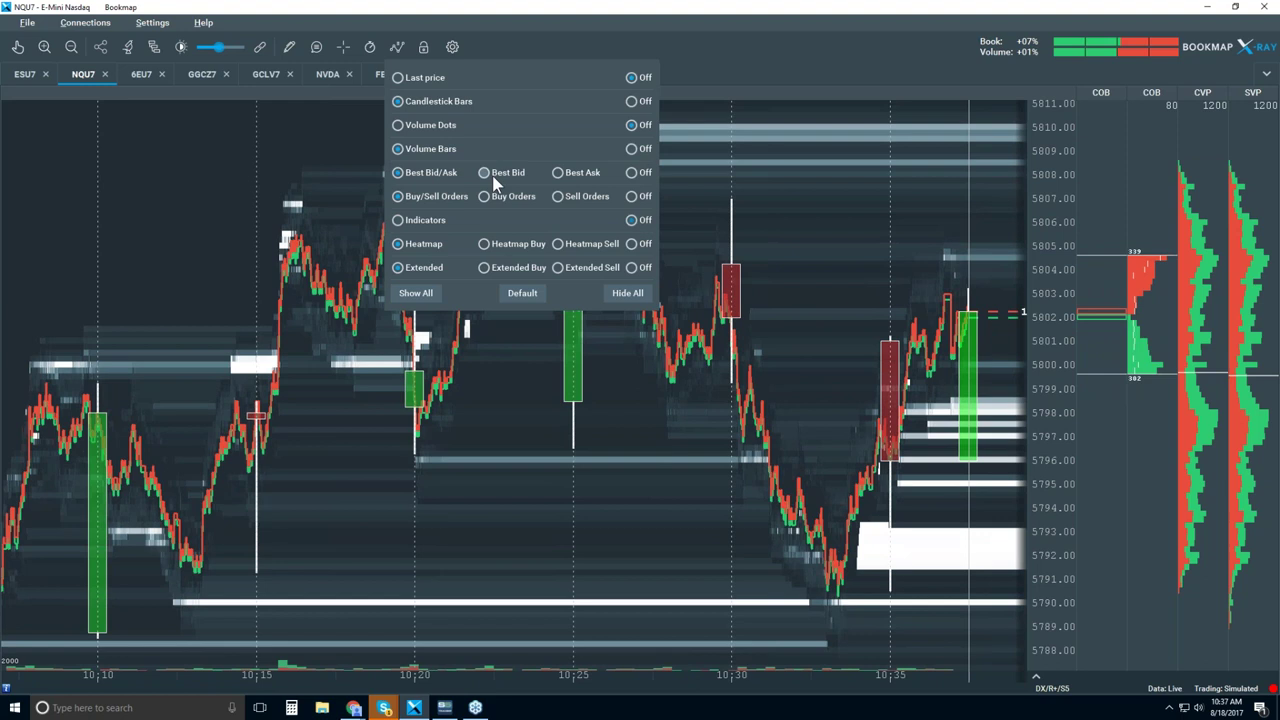
left_click(631, 173)
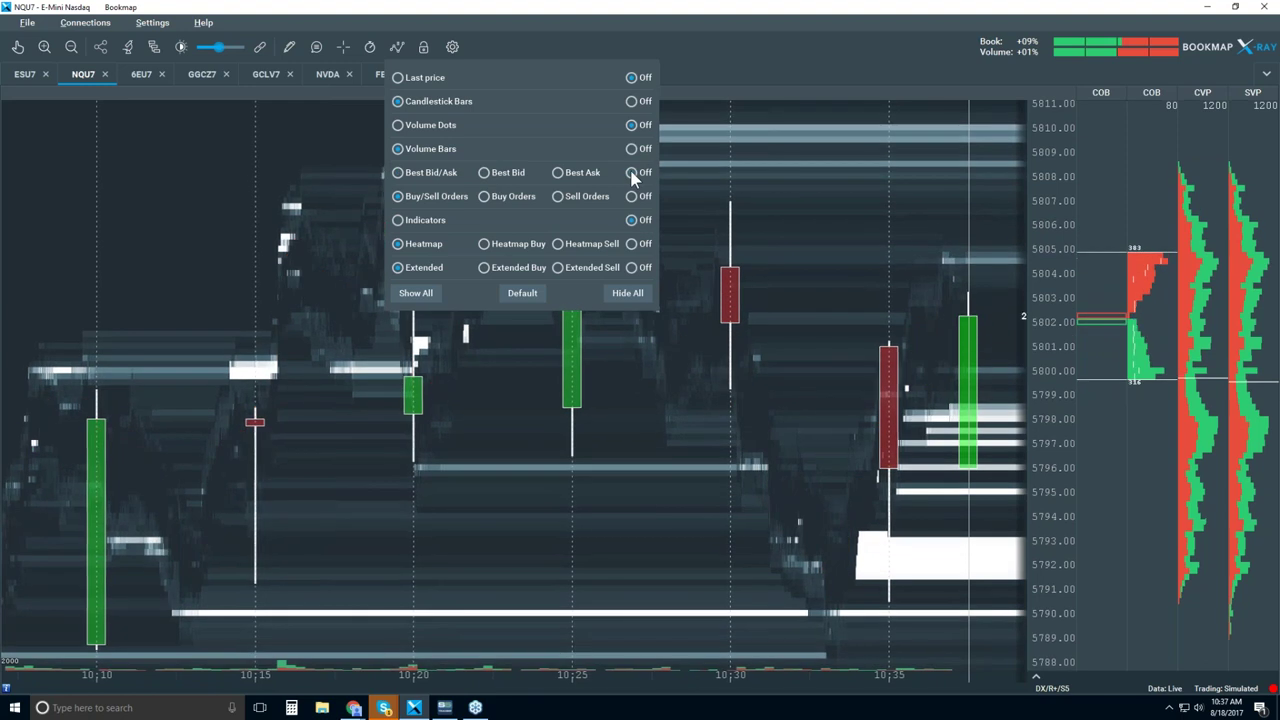
left_click(630, 244)
left_click(632, 268)
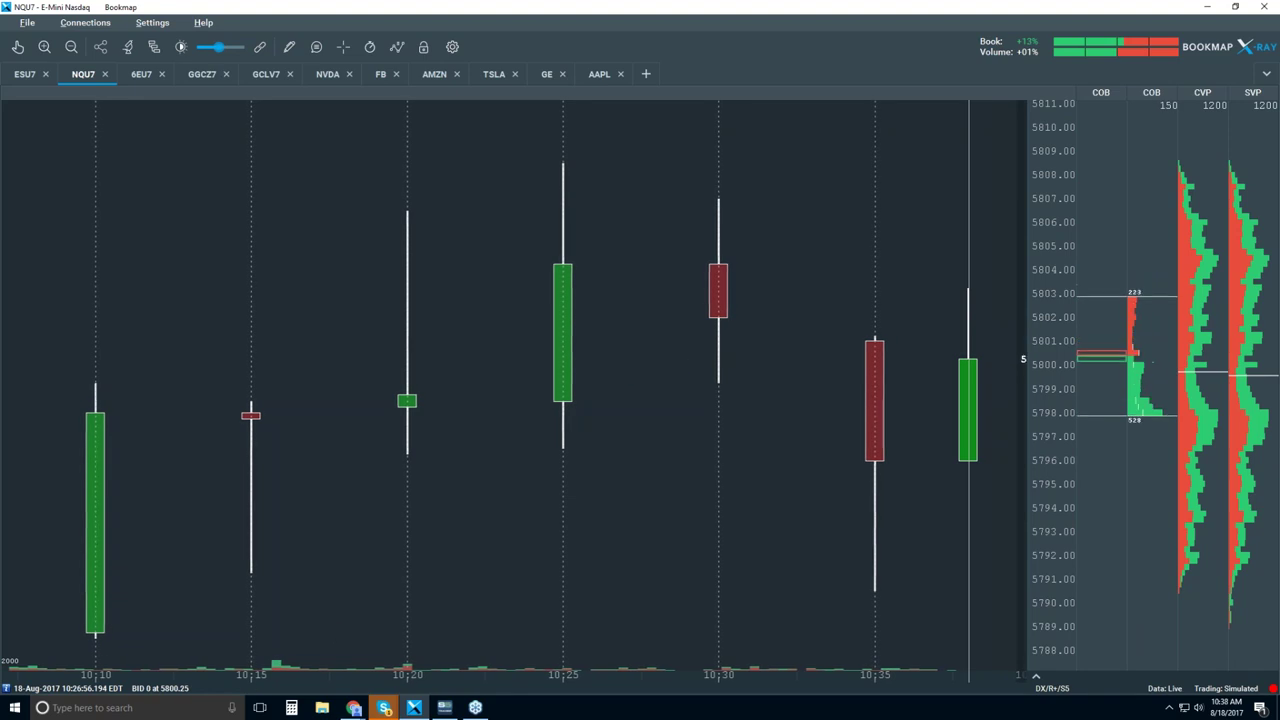
Enlarge the volume pane under the NQU7 candlesticks by raising its top edge
left_click_drag(200, 660, 200, 643)
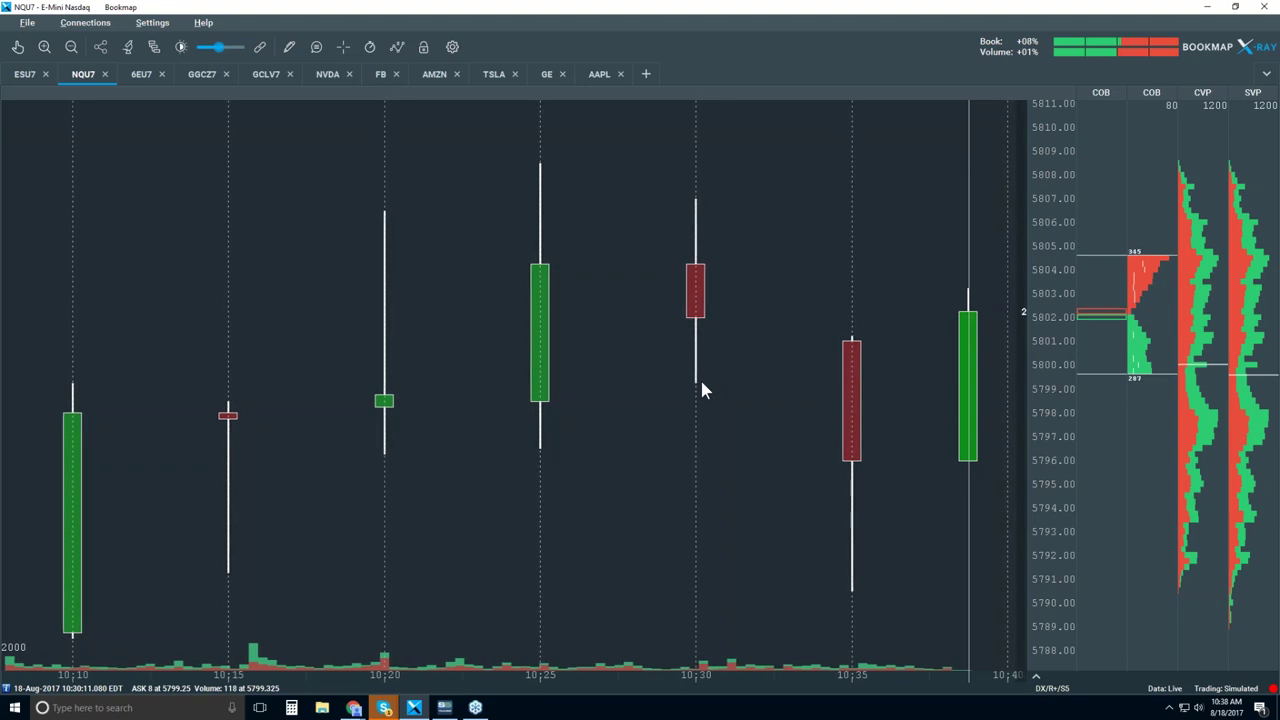
Switch Best Bid/Ask back on in the visible chart components list
left_click(422, 48)
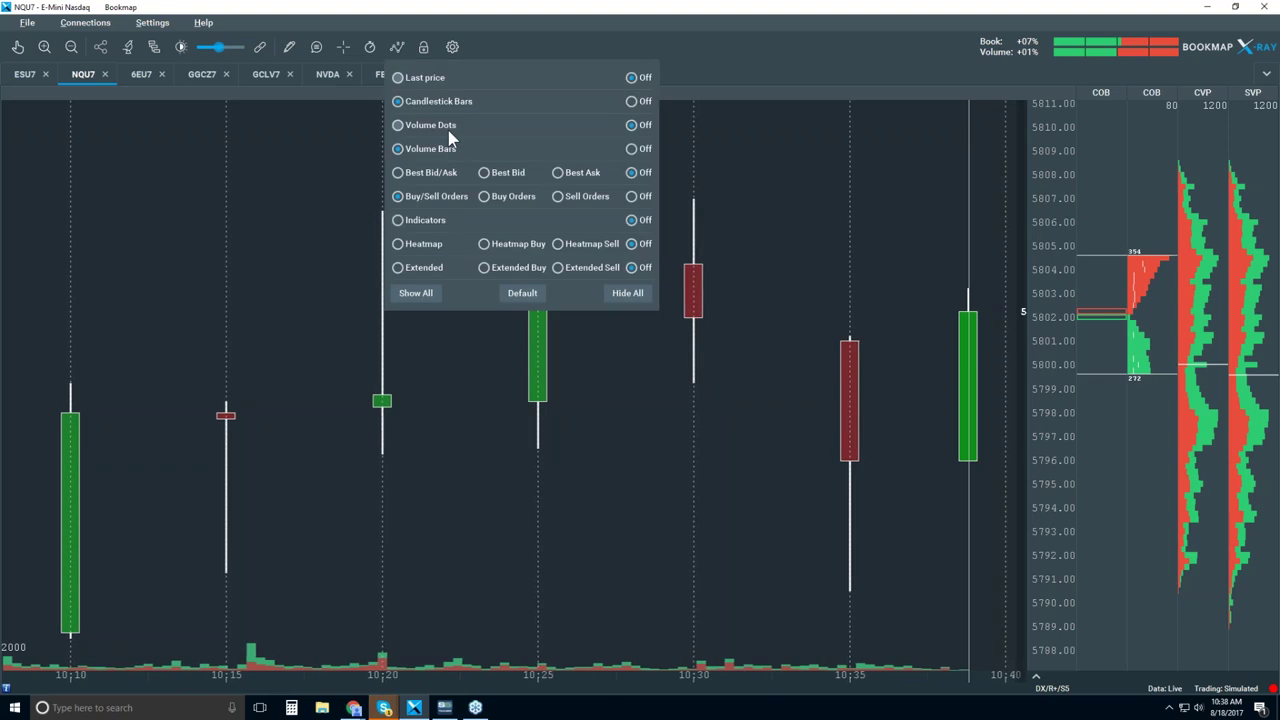
left_click(398, 172)
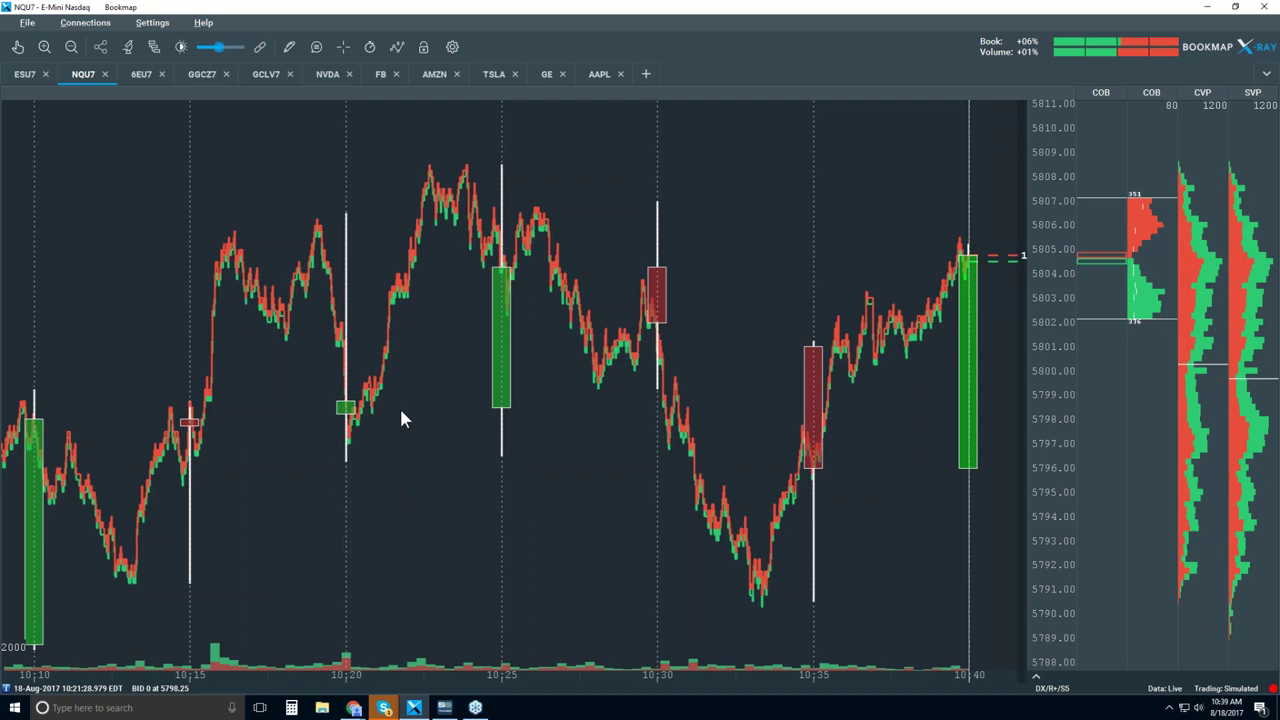
Turn Volume Dots back on, close the components list, and select the Move tool
left_click(398, 49)
left_click(444, 128)
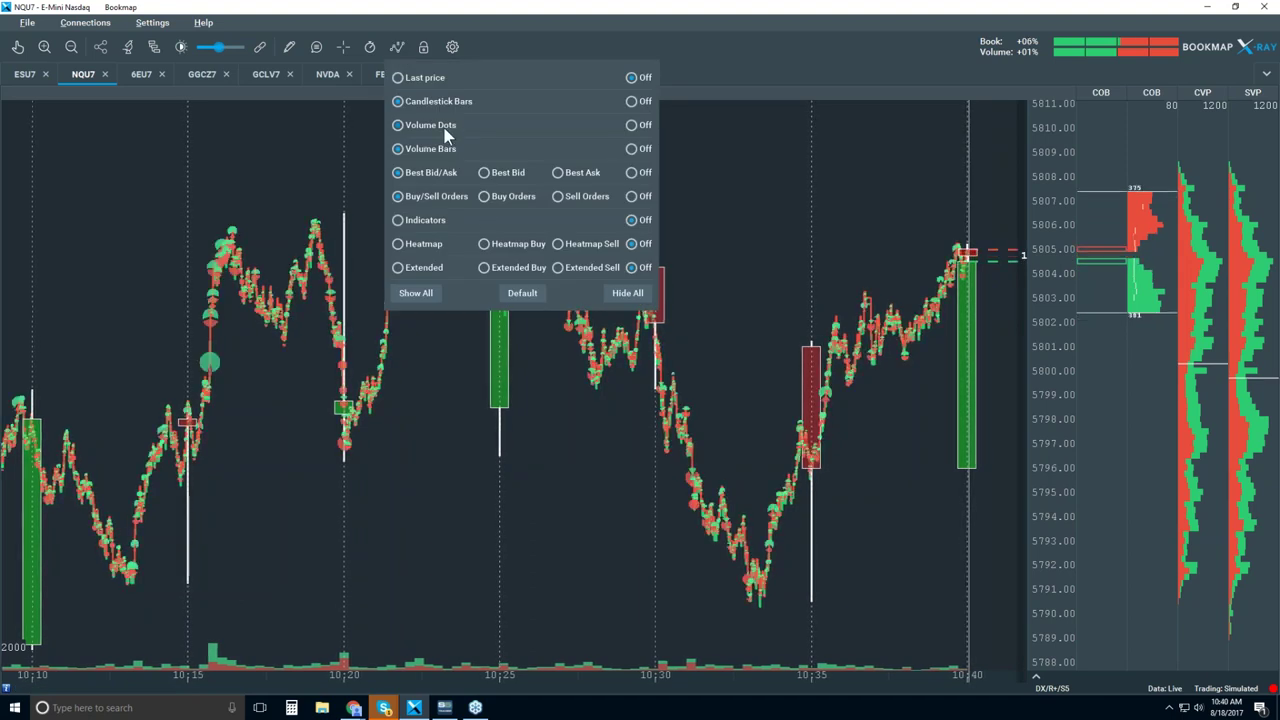
left_click(776, 53)
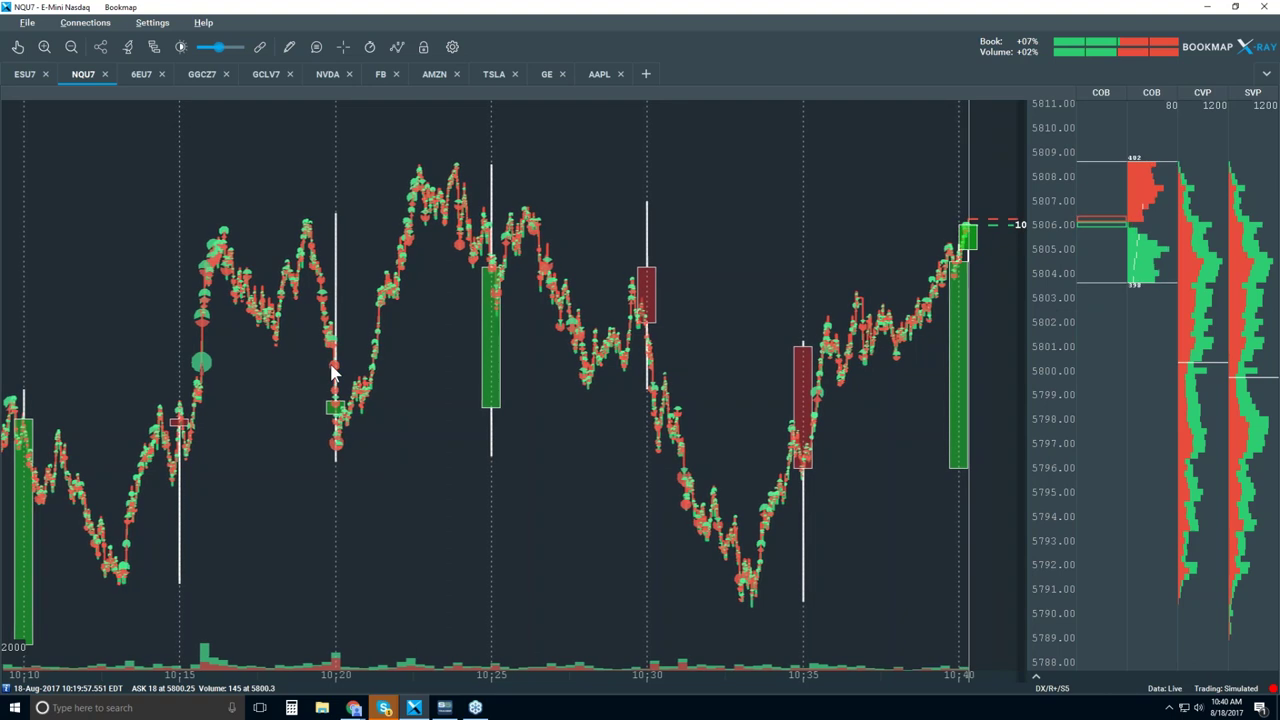
left_click(19, 50)
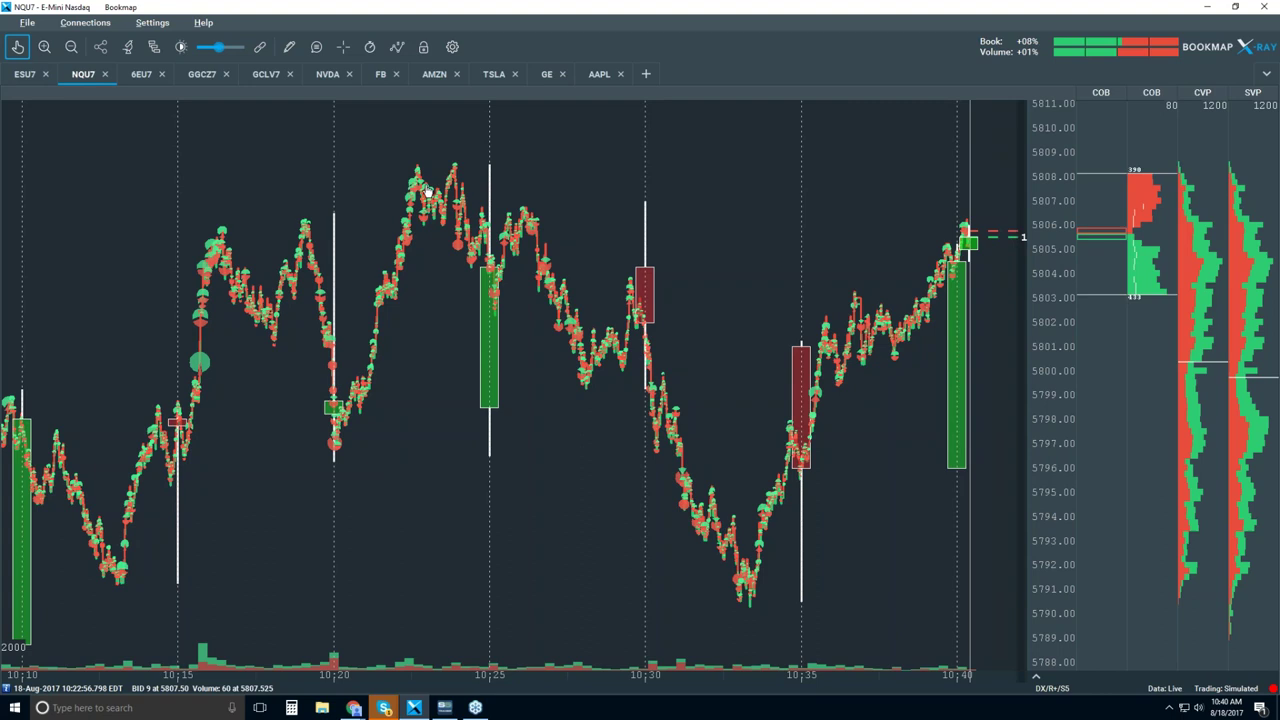
Zoom the NQU7 time axis in to about 10:23:46–54, then slightly back out
scroll(427, 190, "up", 5)
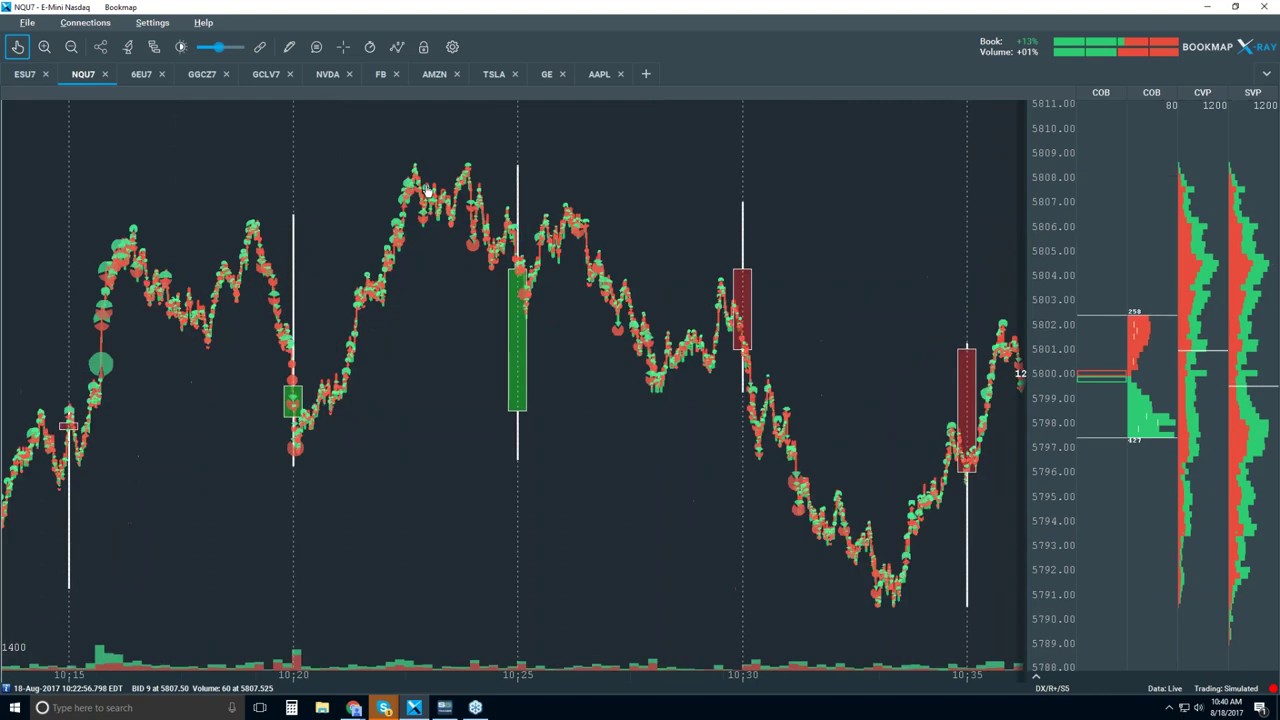
scroll(600, 212, "up", 5)
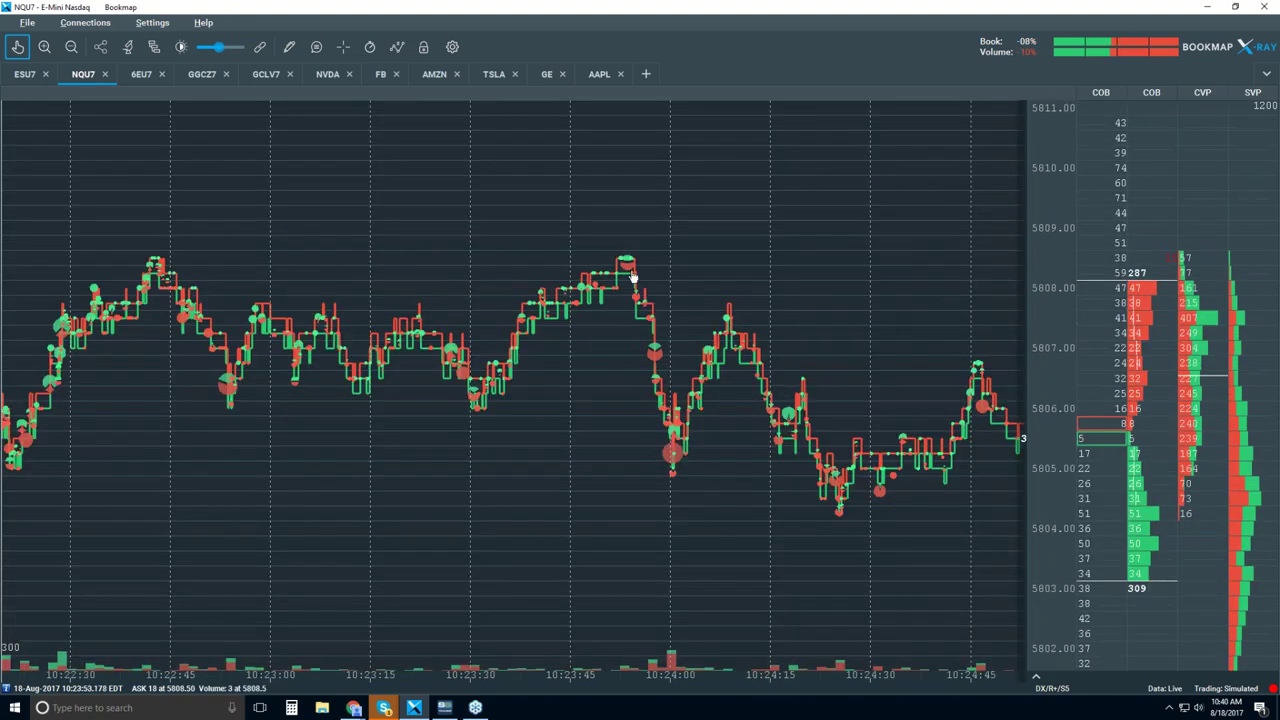
scroll(580, 297, "up", 2)
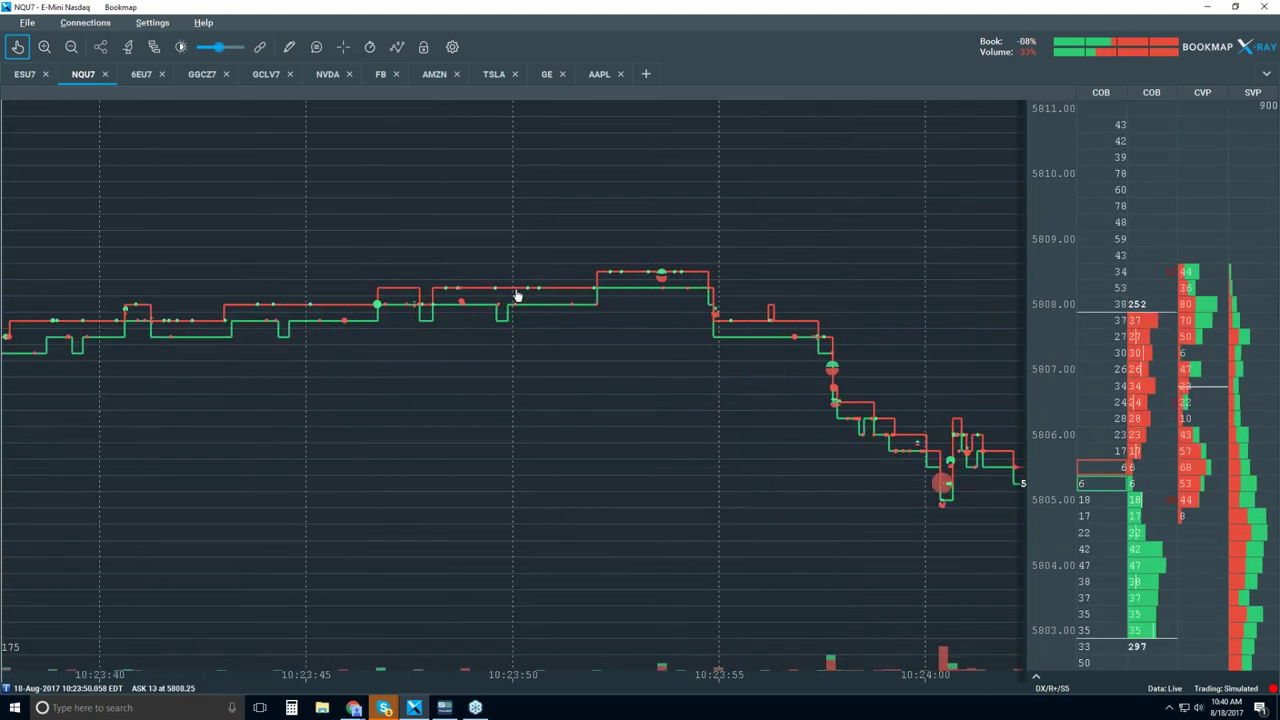
scroll(517, 295, "up", 2)
scroll(507, 297, "up", 3)
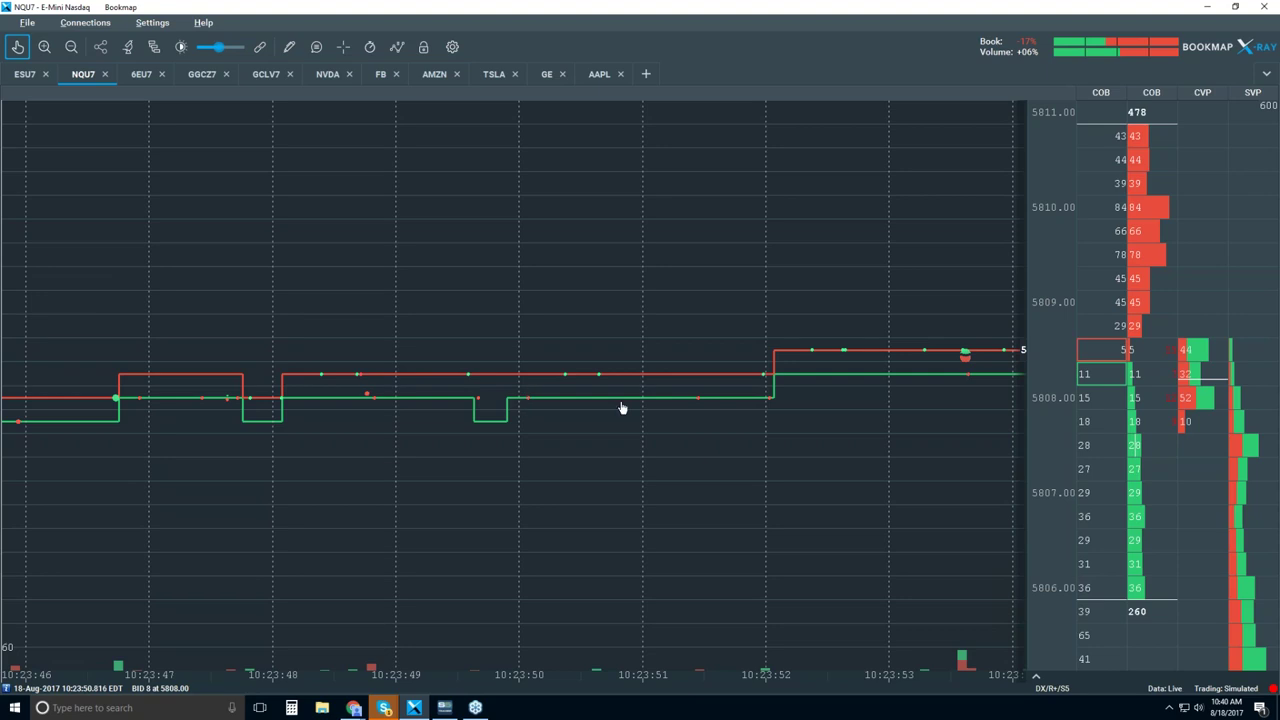
scroll(474, 405, "down", 2)
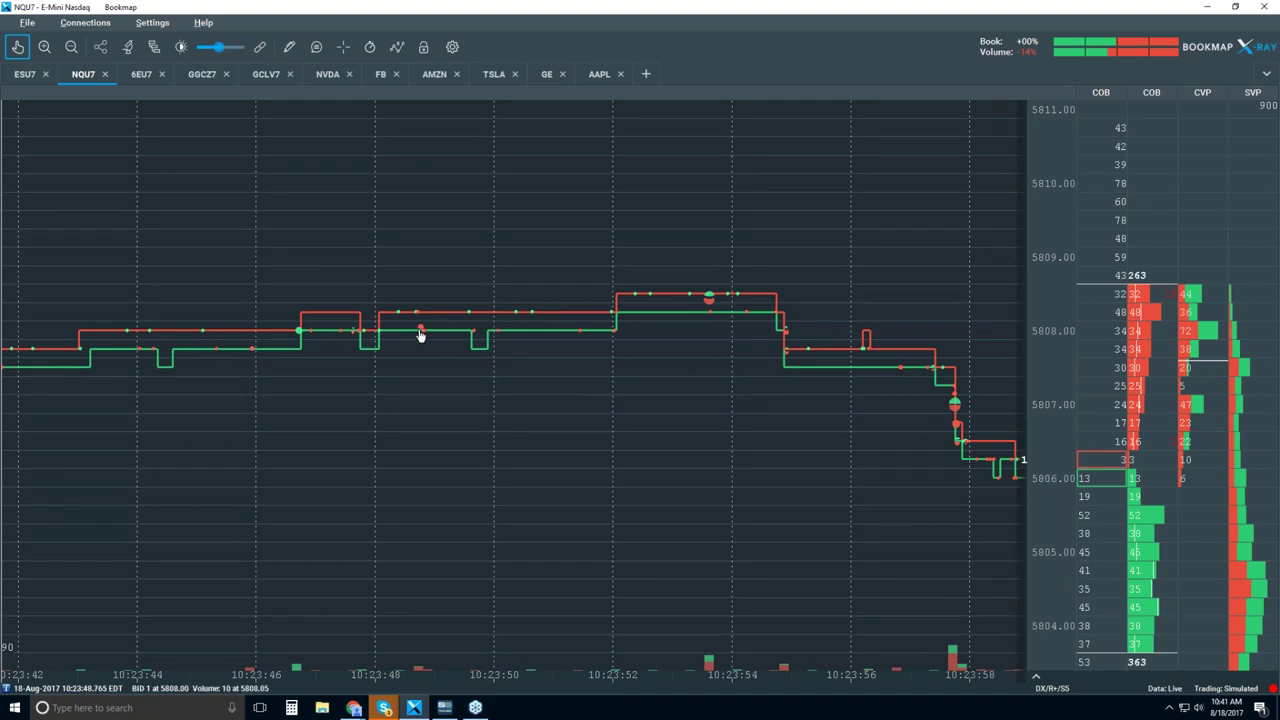
Zoom in to sub-millisecond detail on the trades at 10:23:48.769
scroll(415, 360, "up", 2)
scroll(425, 405, "up", 5)
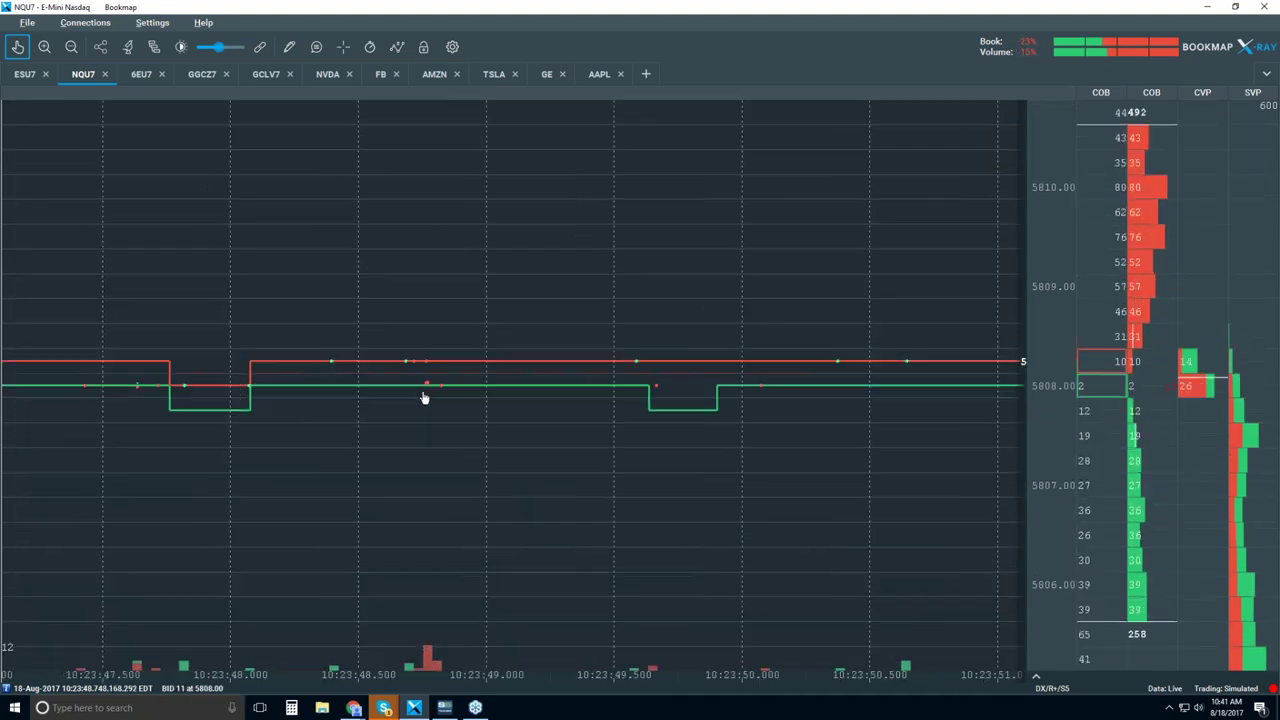
scroll(451, 406, "up", 5)
scroll(455, 408, "up", 4)
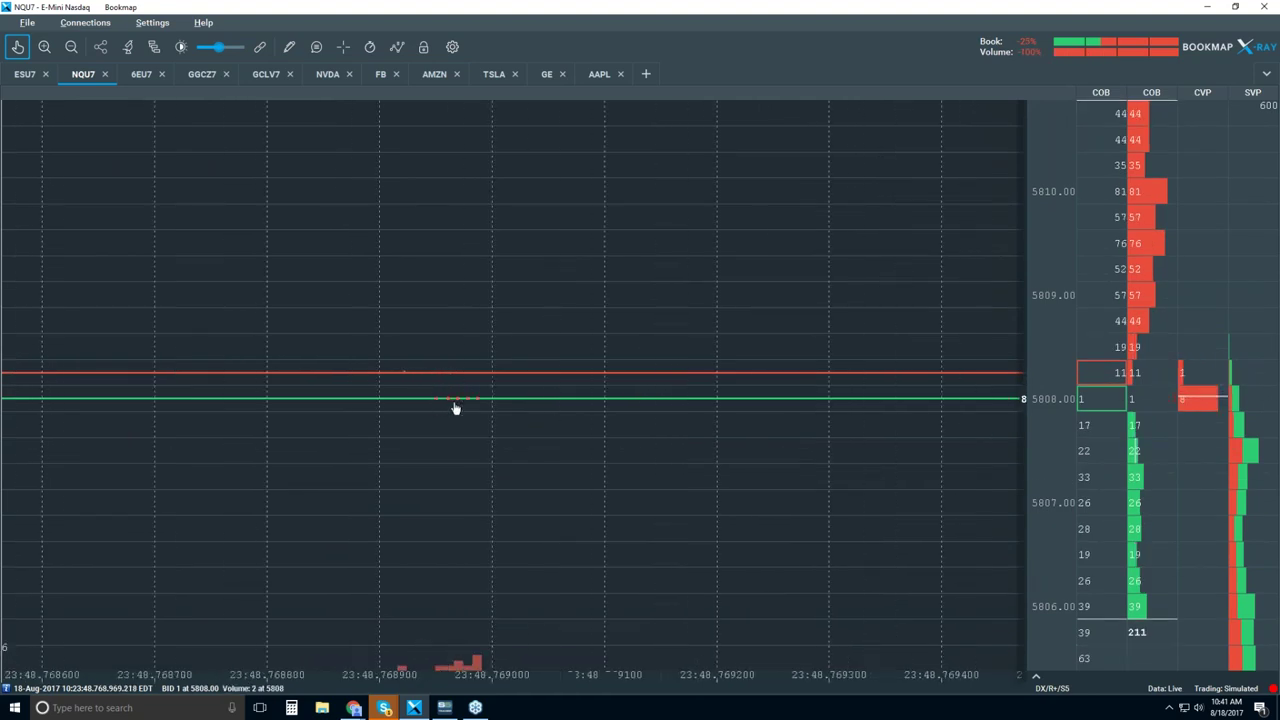
scroll(455, 408, "down", 1)
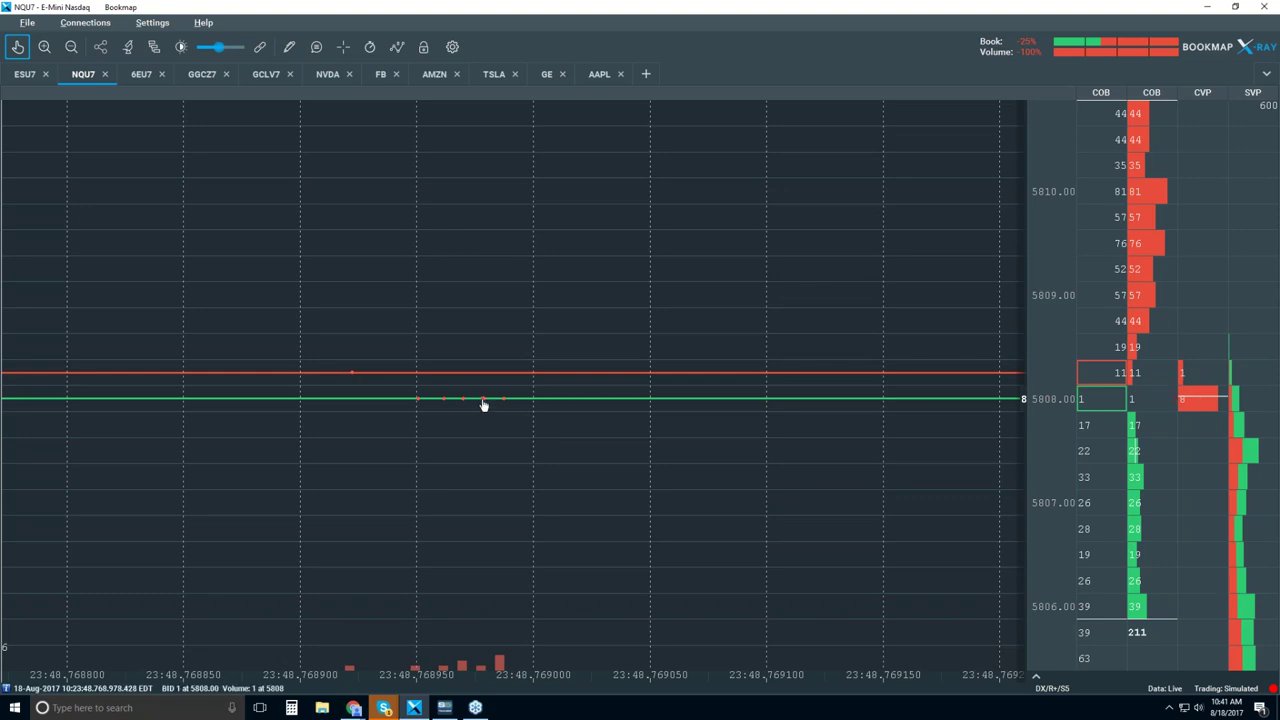
Zoom back out to a seconds-scale view of about 10:23:46.5–10:23:51.5
scroll(476, 398, "down", 3)
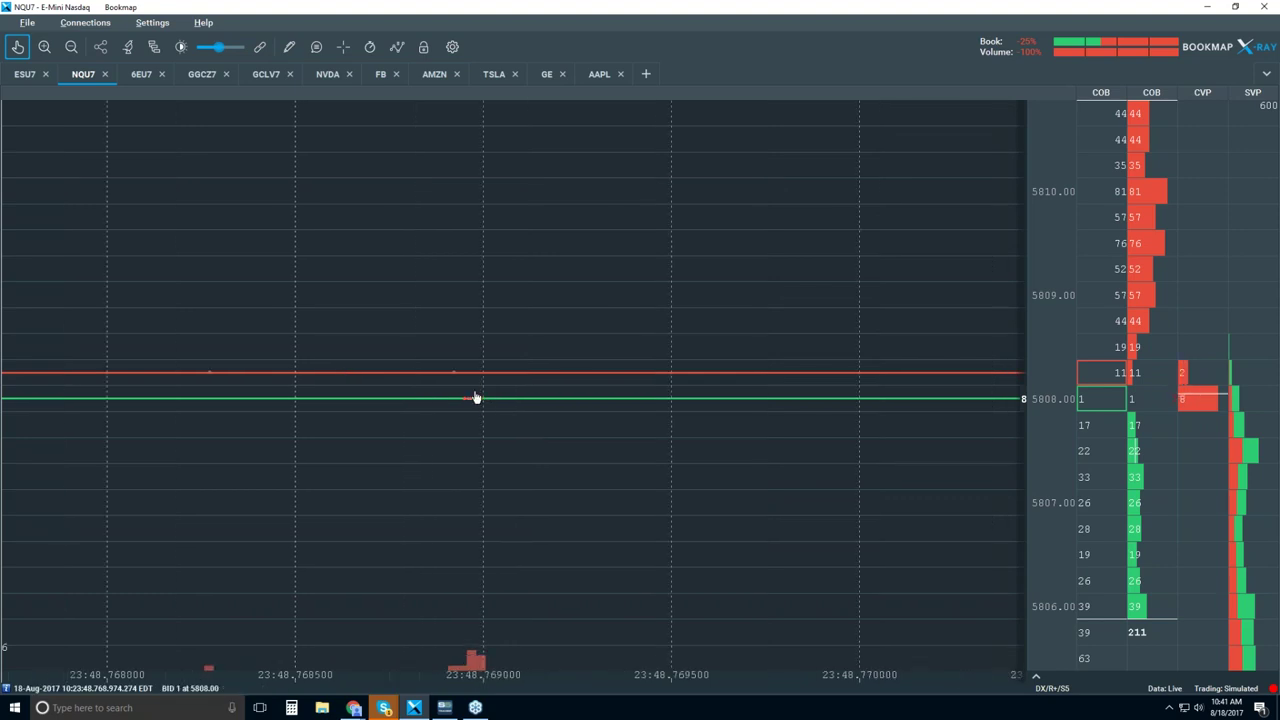
scroll(476, 398, "down", 3)
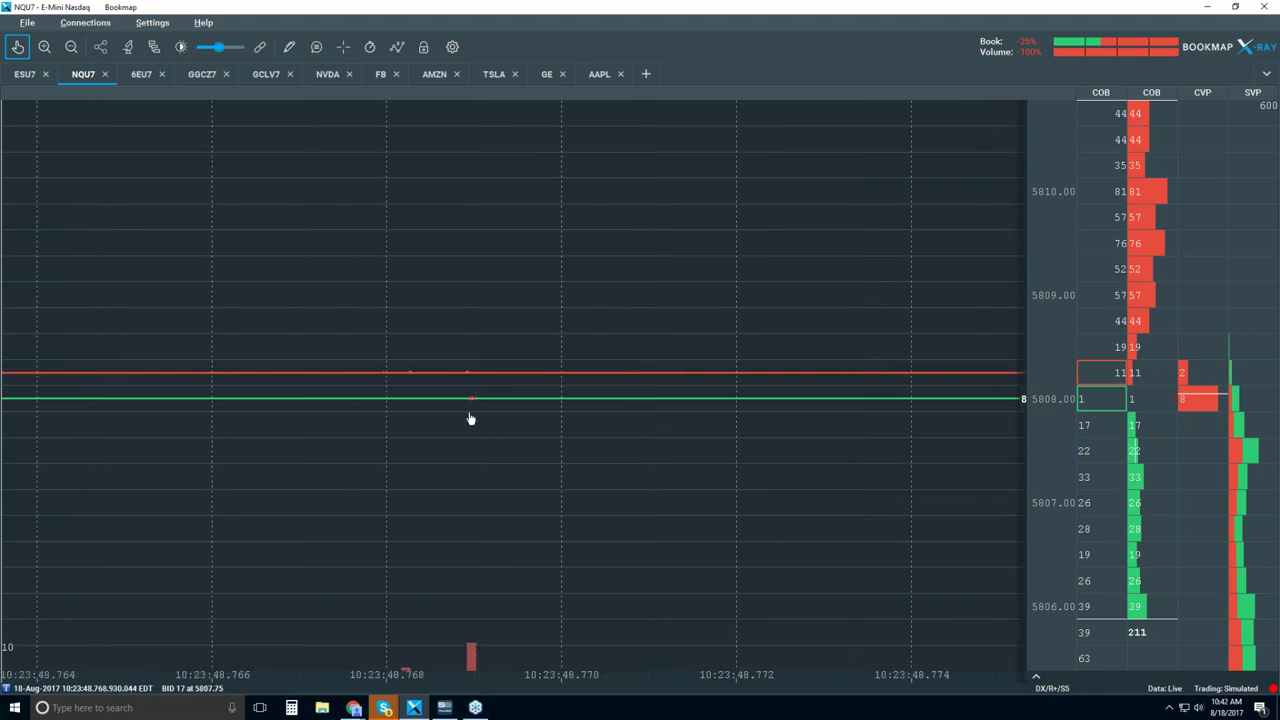
scroll(473, 408, "down", 4)
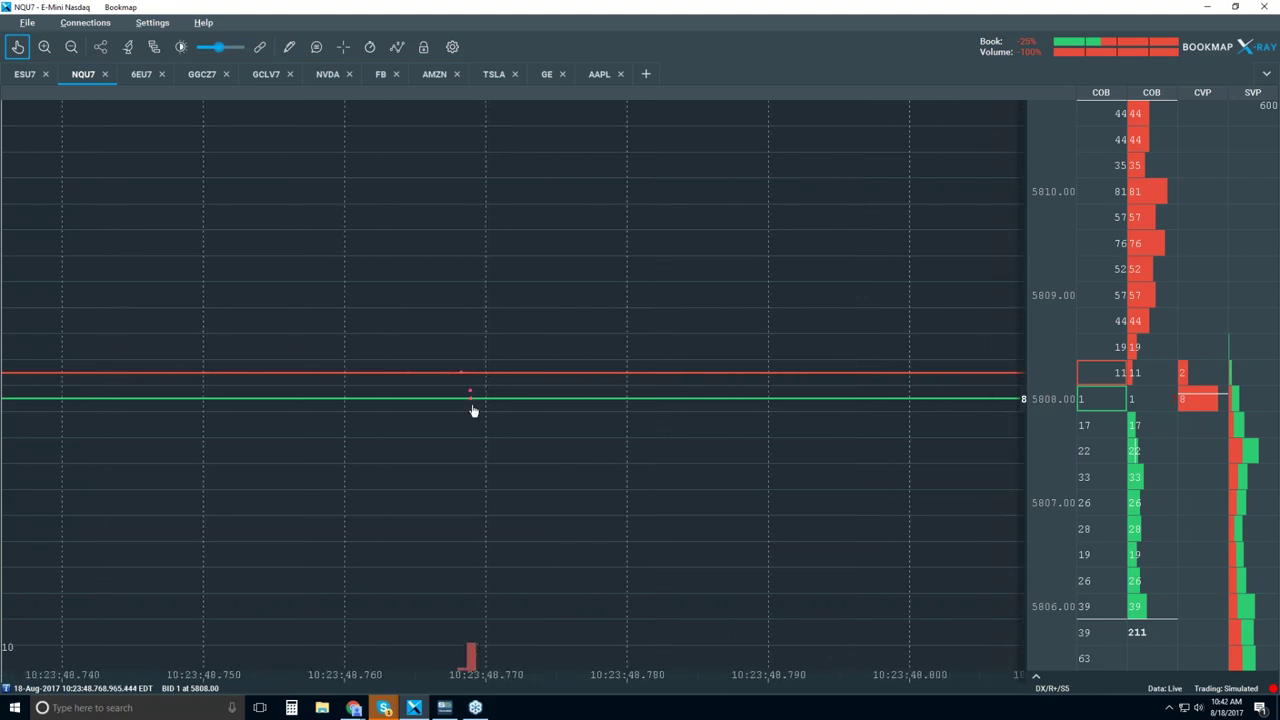
scroll(473, 408, "down", 3)
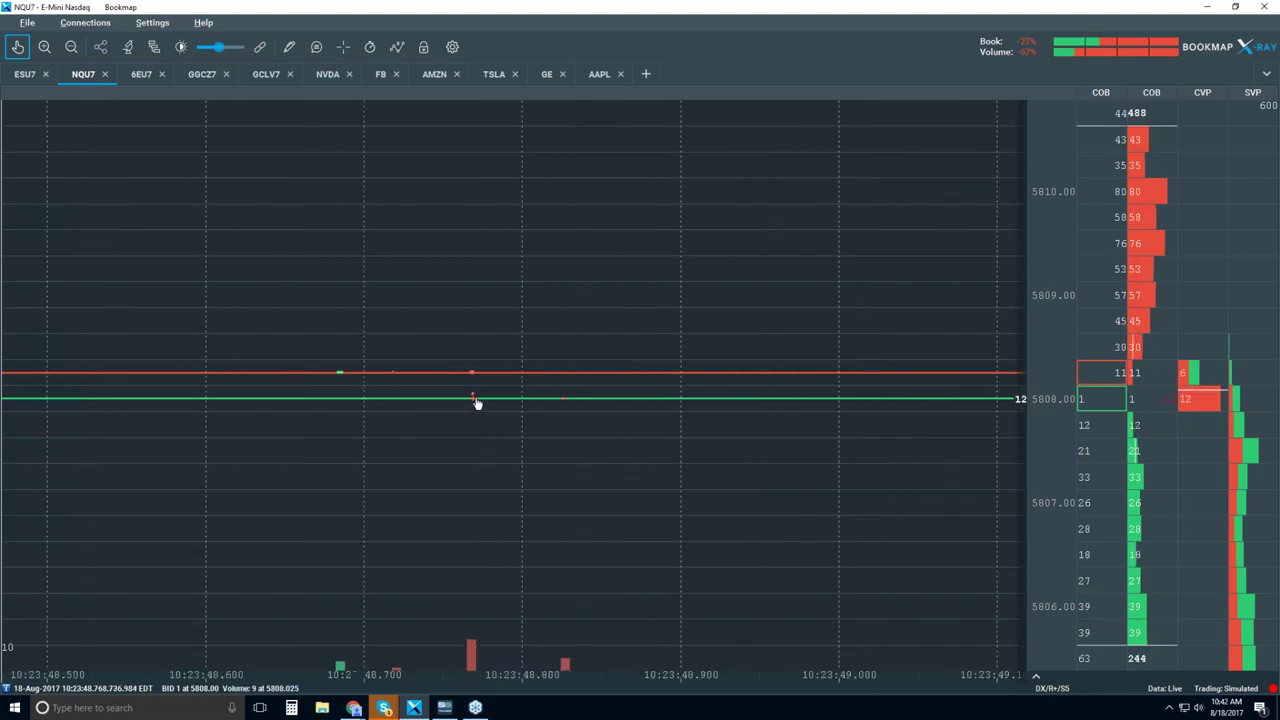
scroll(476, 406, "down", 3)
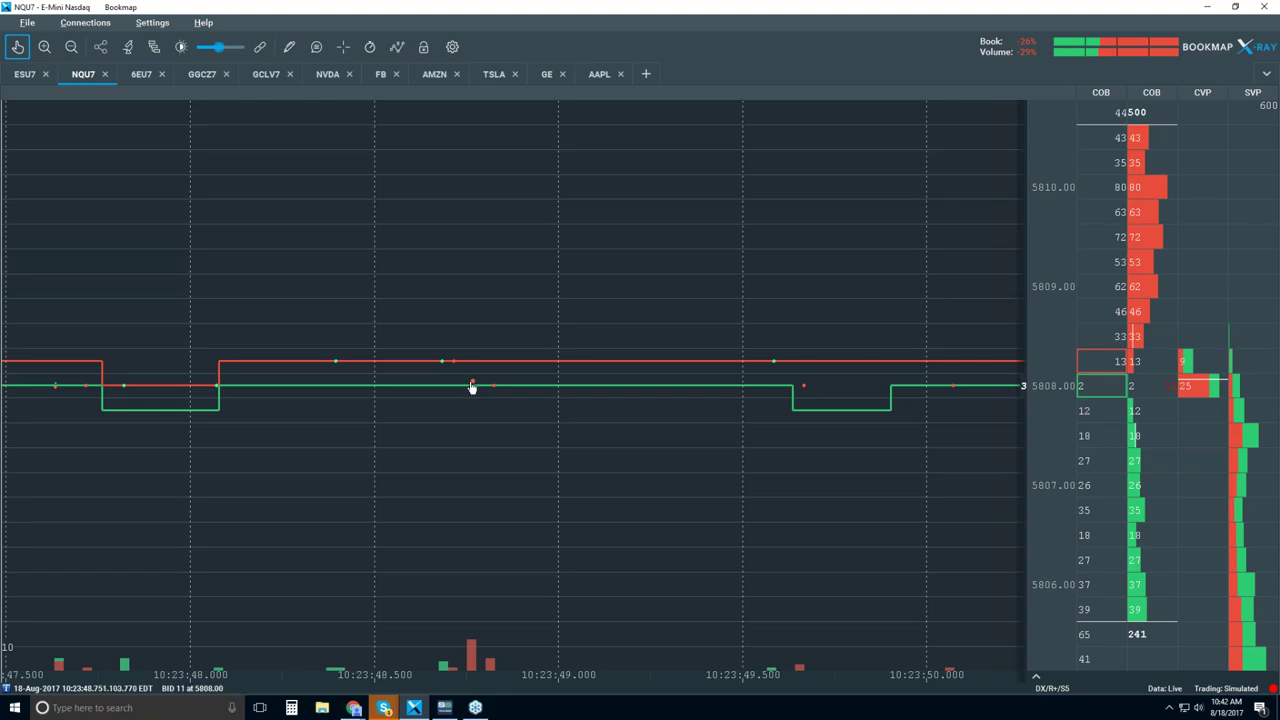
Zoom the time axis out to a ten-minute view spanning about 10:18–10:28
scroll(475, 397, "down", 5)
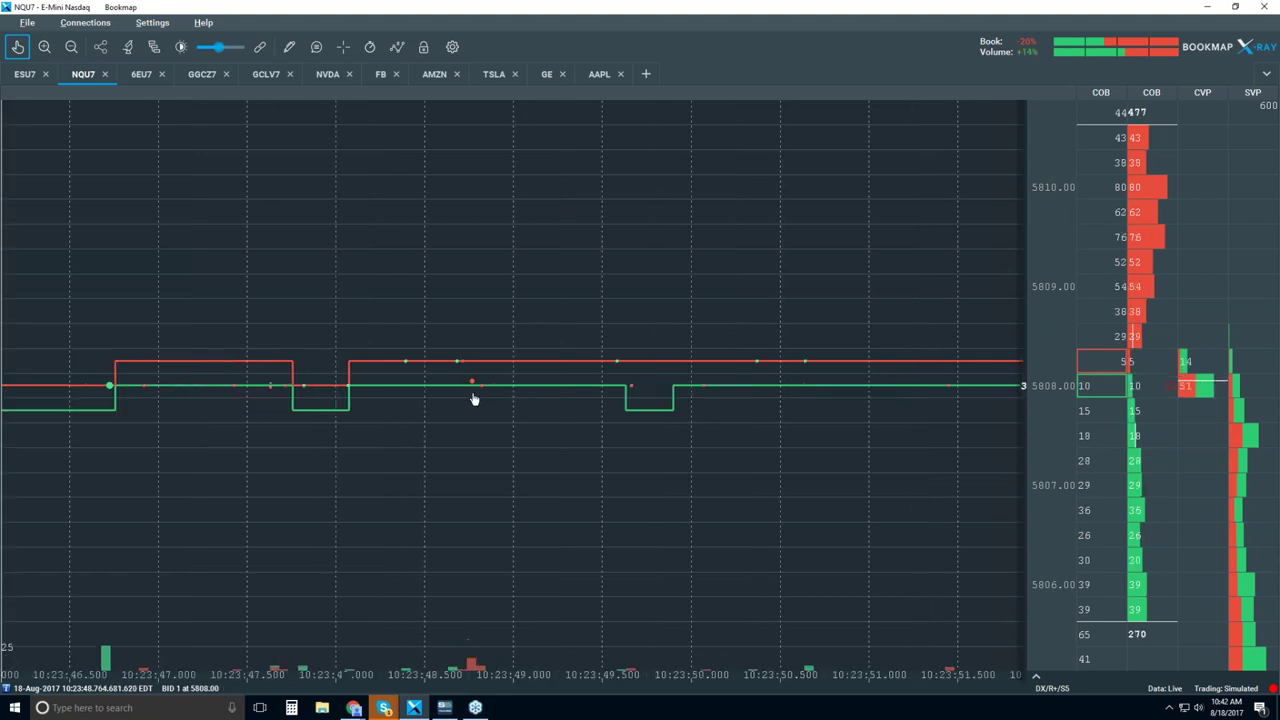
scroll(474, 376, "down", 2)
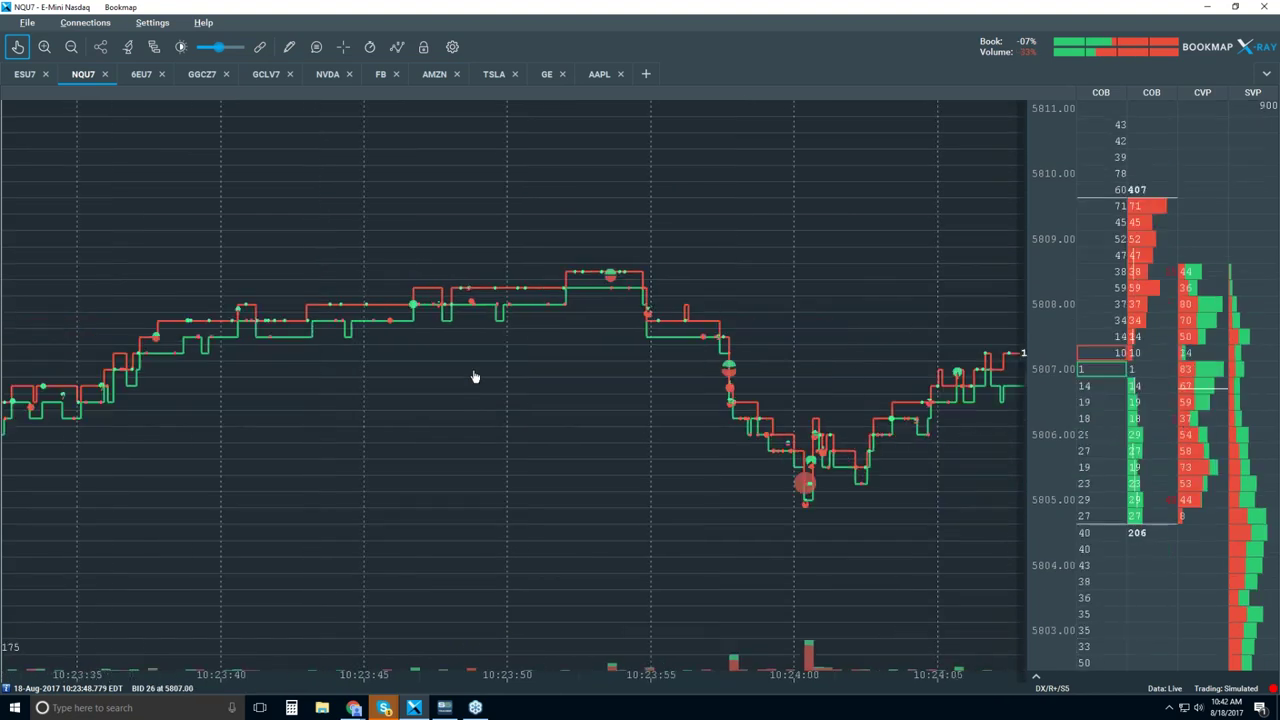
scroll(475, 377, "down", 2)
scroll(475, 377, "down", 2)
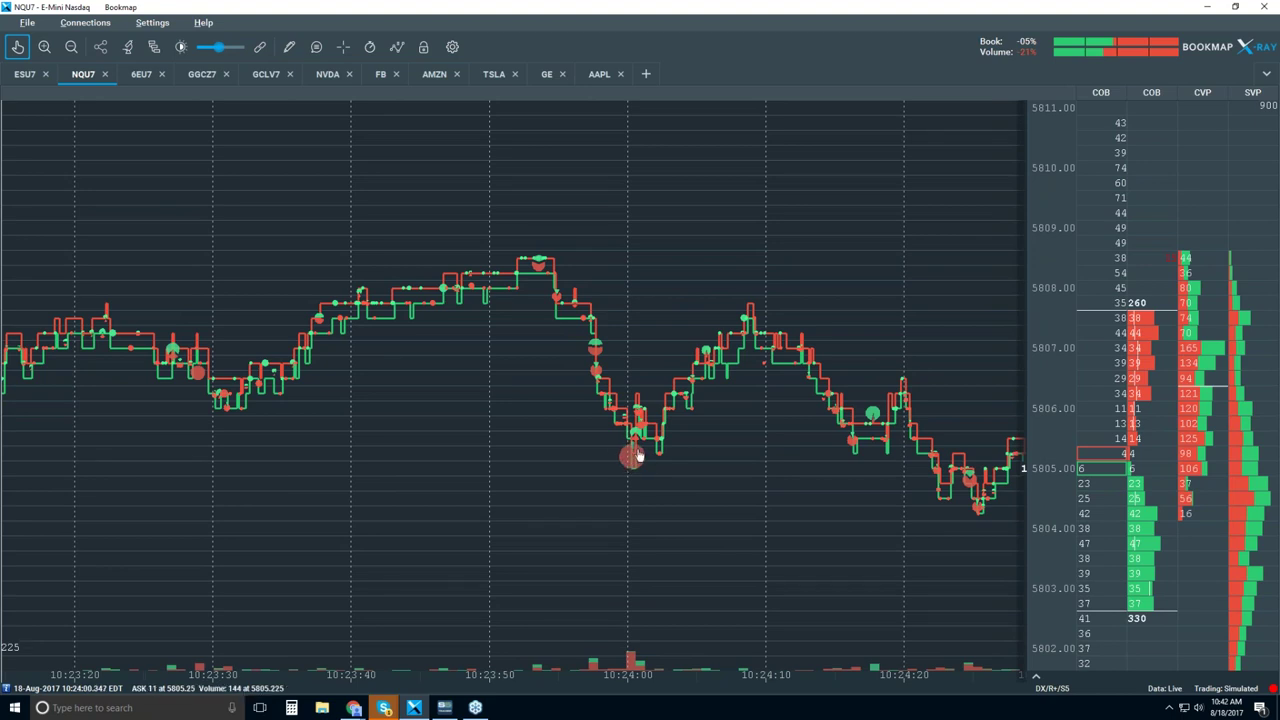
scroll(634, 455, "down", 4)
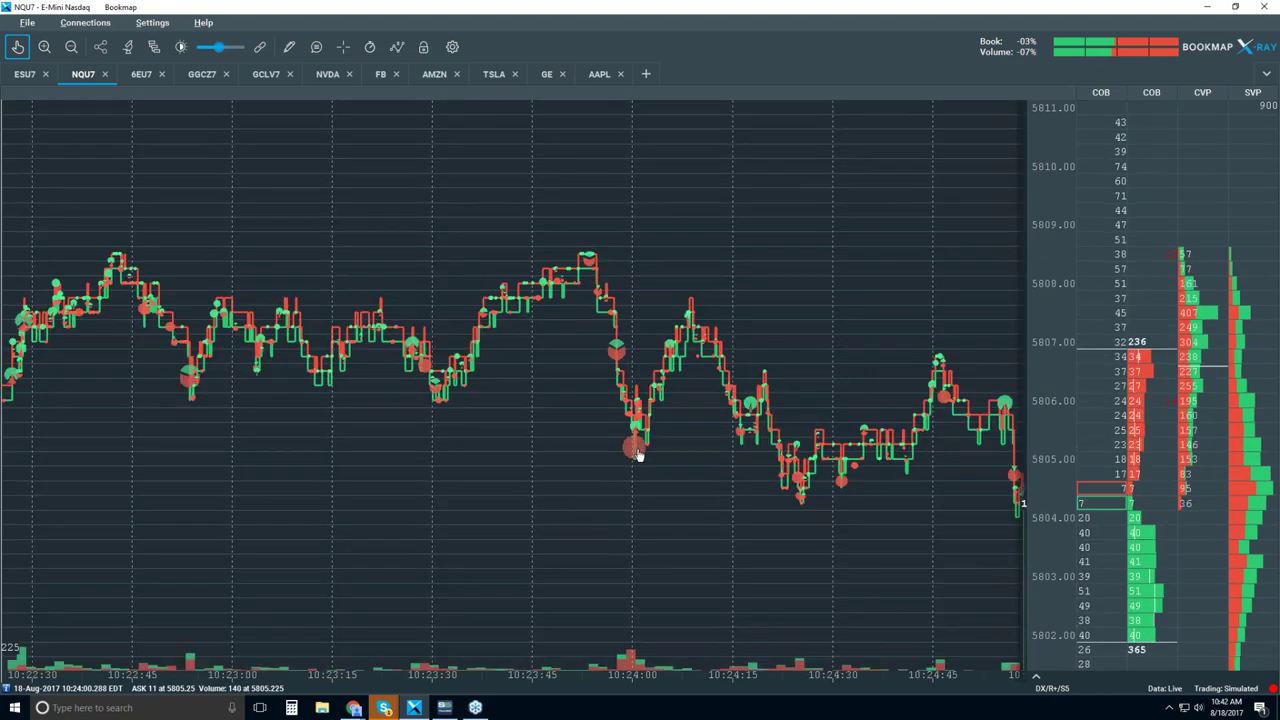
scroll(638, 456, "down", 2)
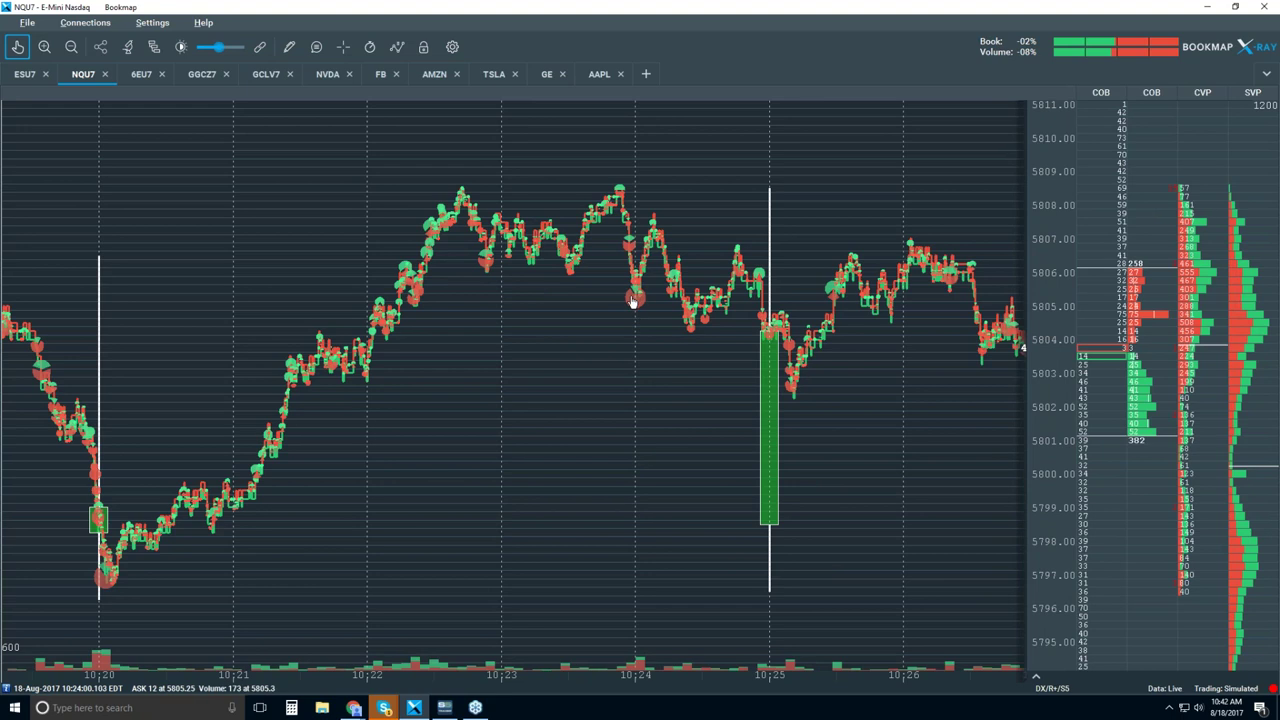
scroll(632, 300, "down", 2)
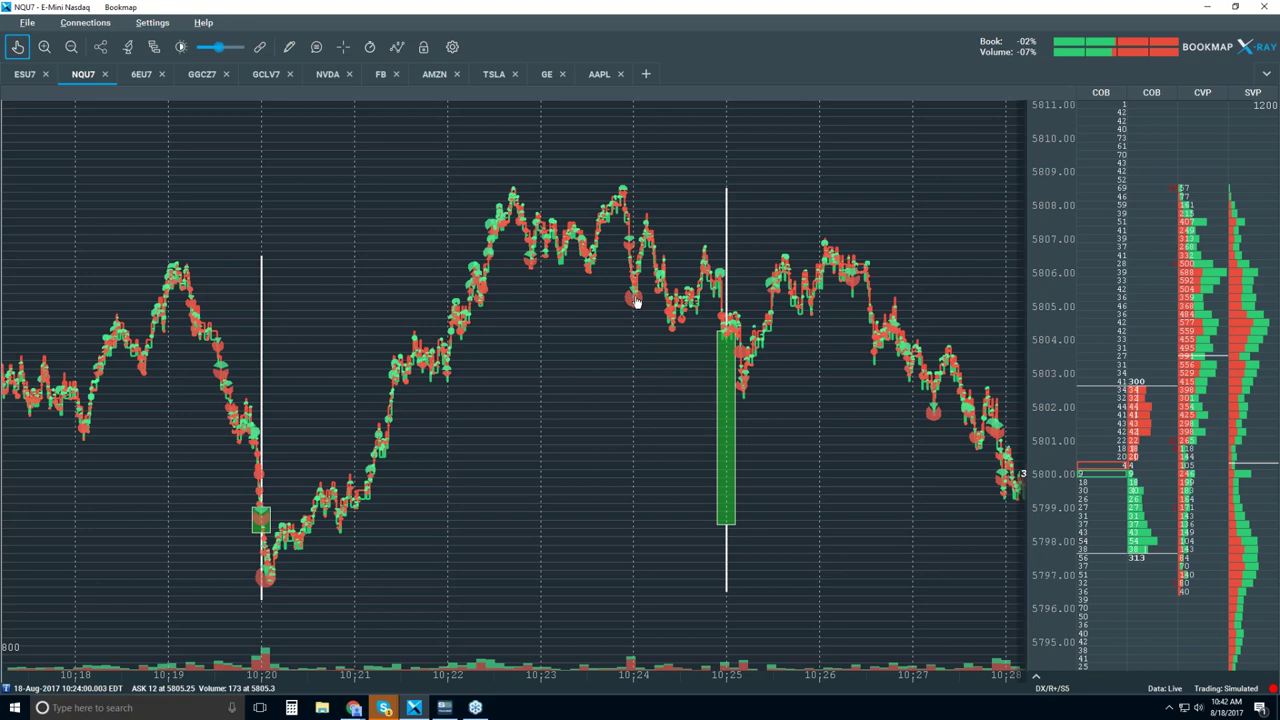
Zoom the NQU7 chart's time axis out and back in until roughly 10:18–10:28 fills the view
scroll(633, 300, "up", 4)
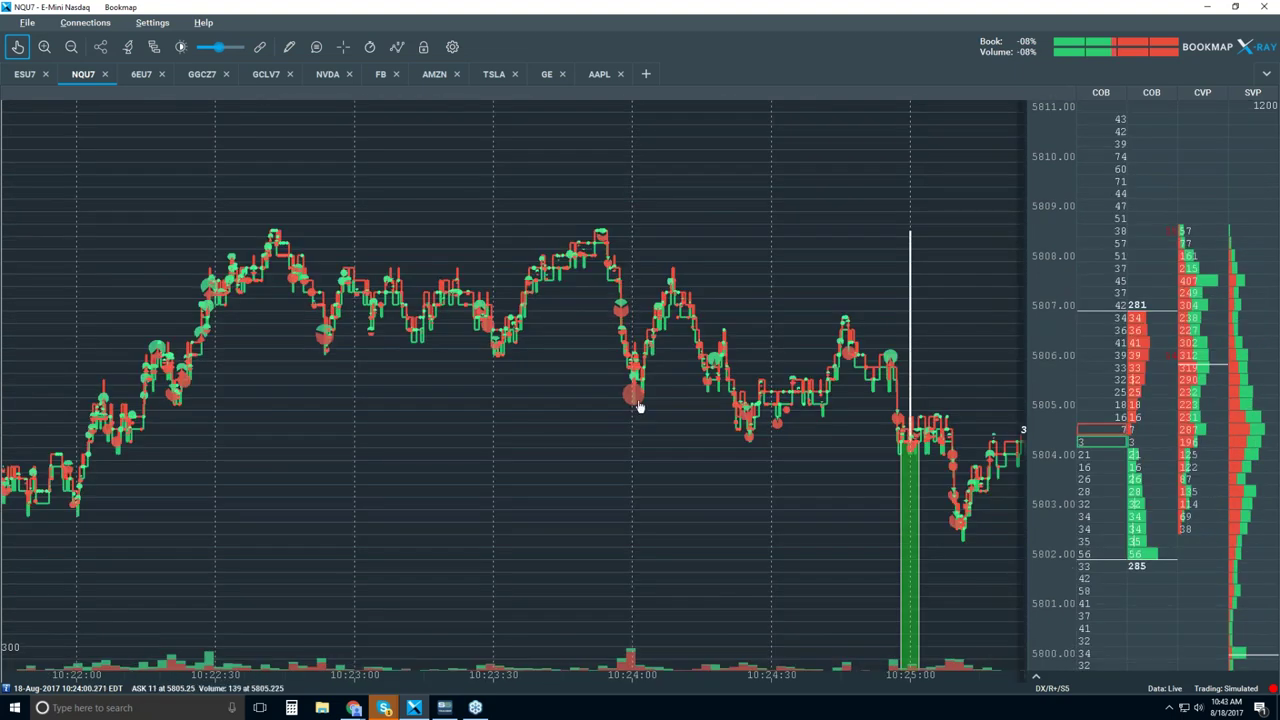
scroll(630, 398, "up", 6)
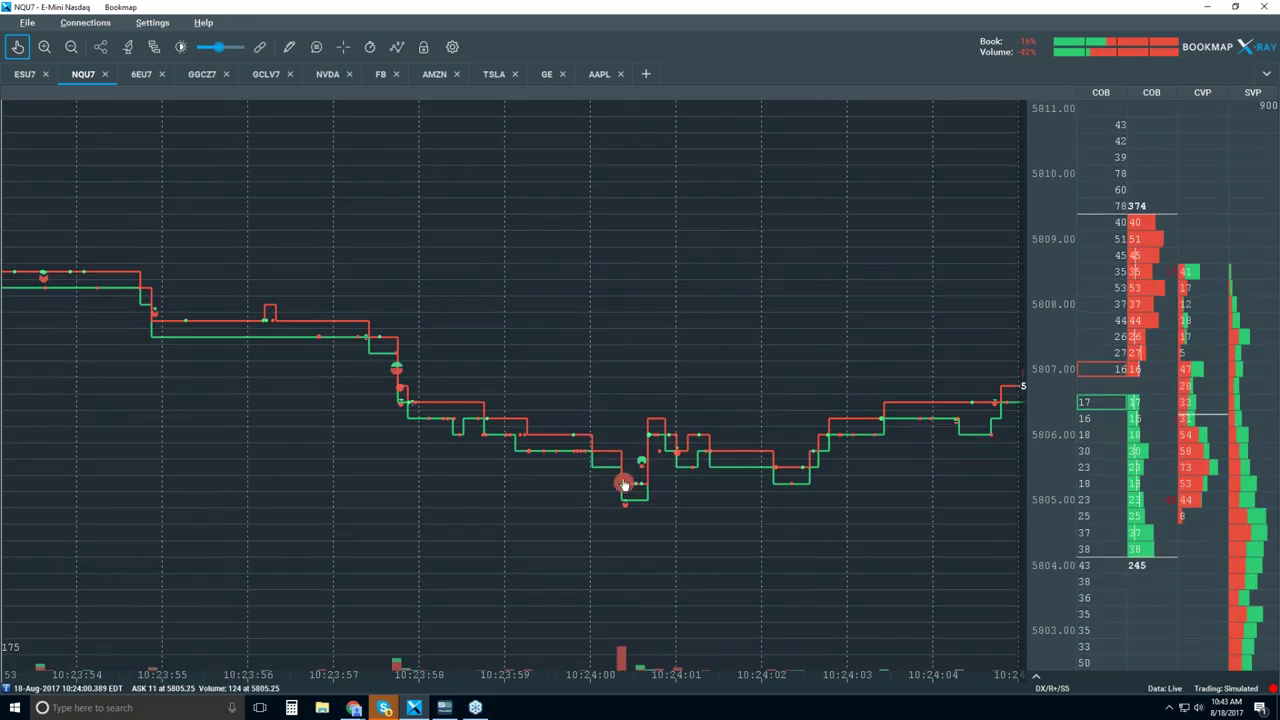
scroll(623, 487, "up", 8)
scroll(675, 408, "up", 8)
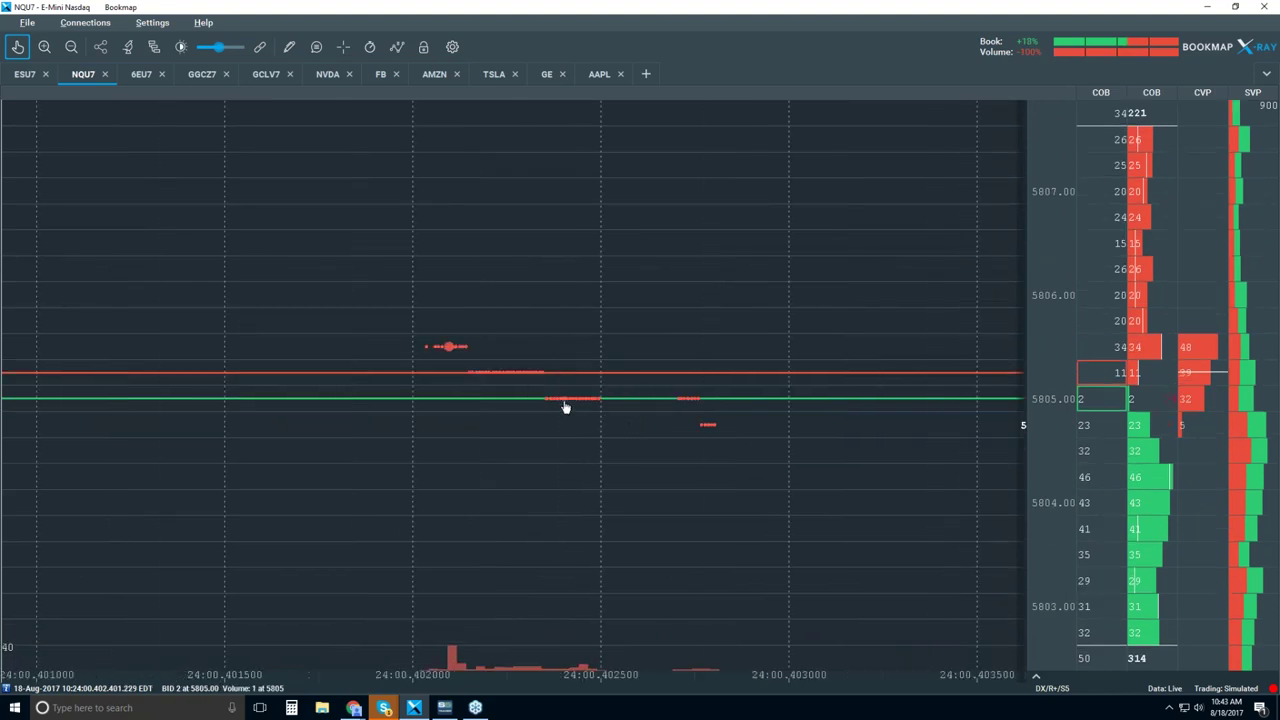
scroll(566, 408, "up", 2)
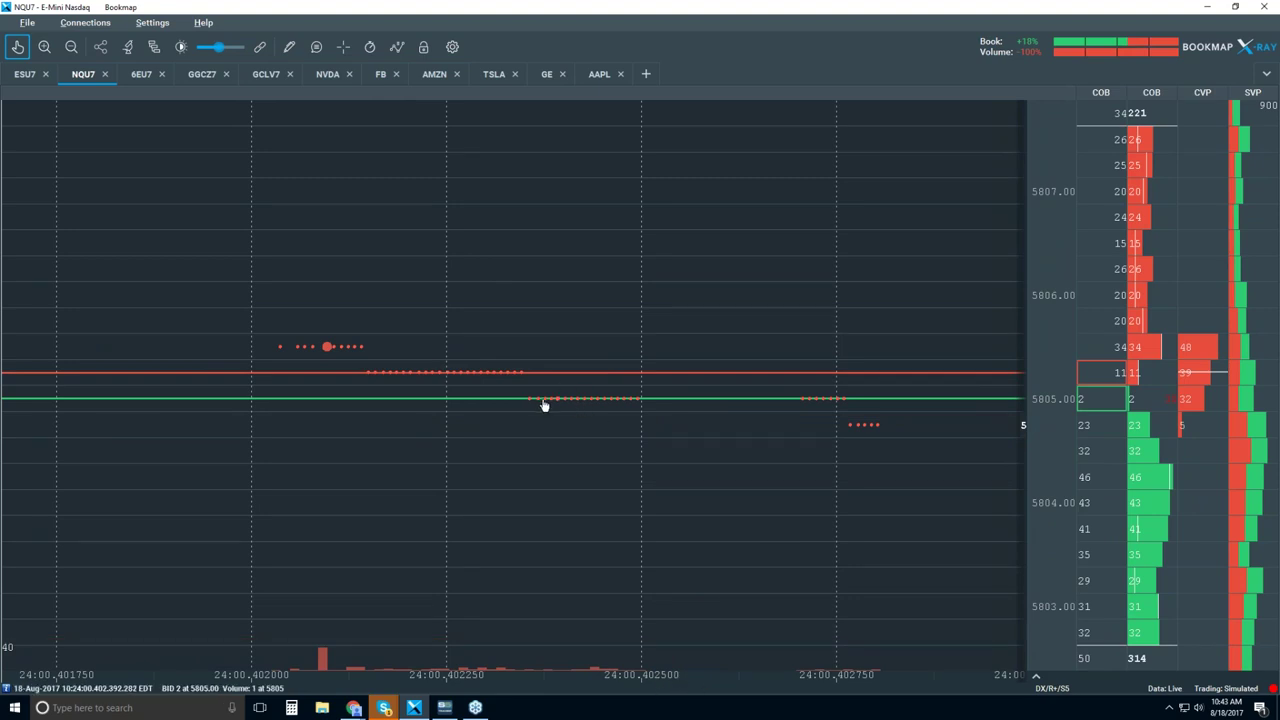
scroll(587, 402, "up", 2)
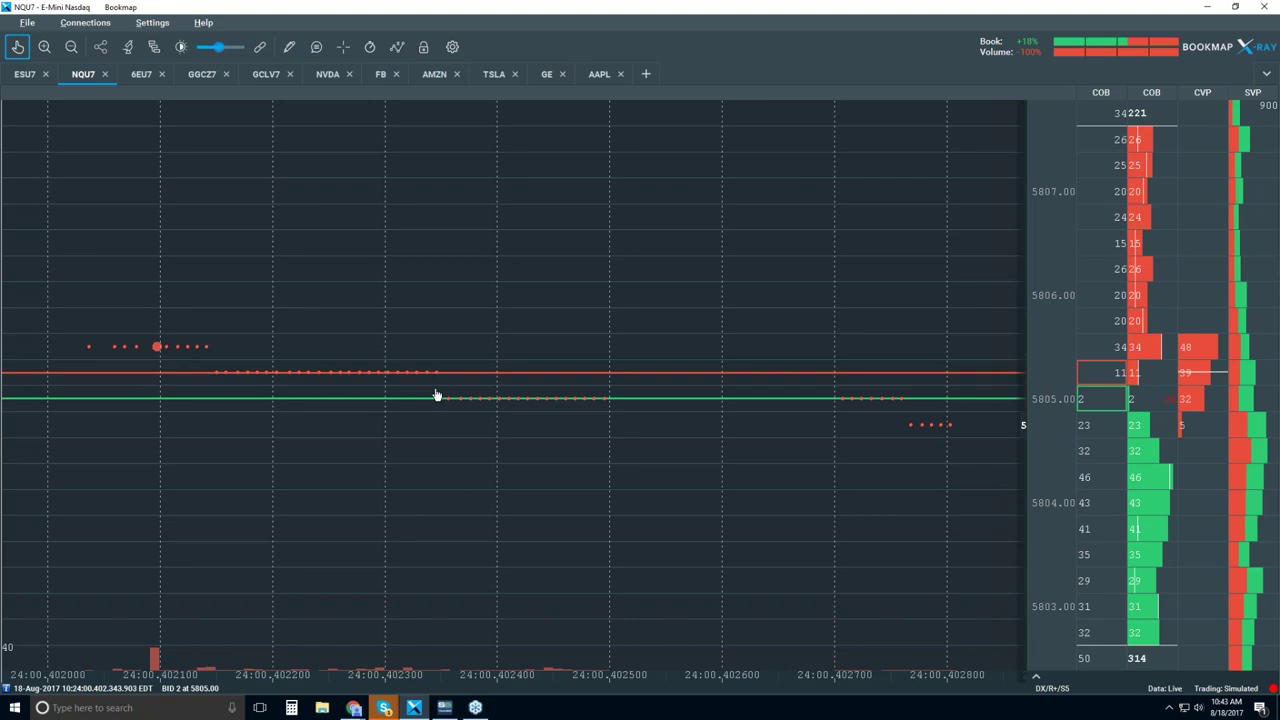
scroll(535, 398, "down", 2)
scroll(535, 398, "down", 10)
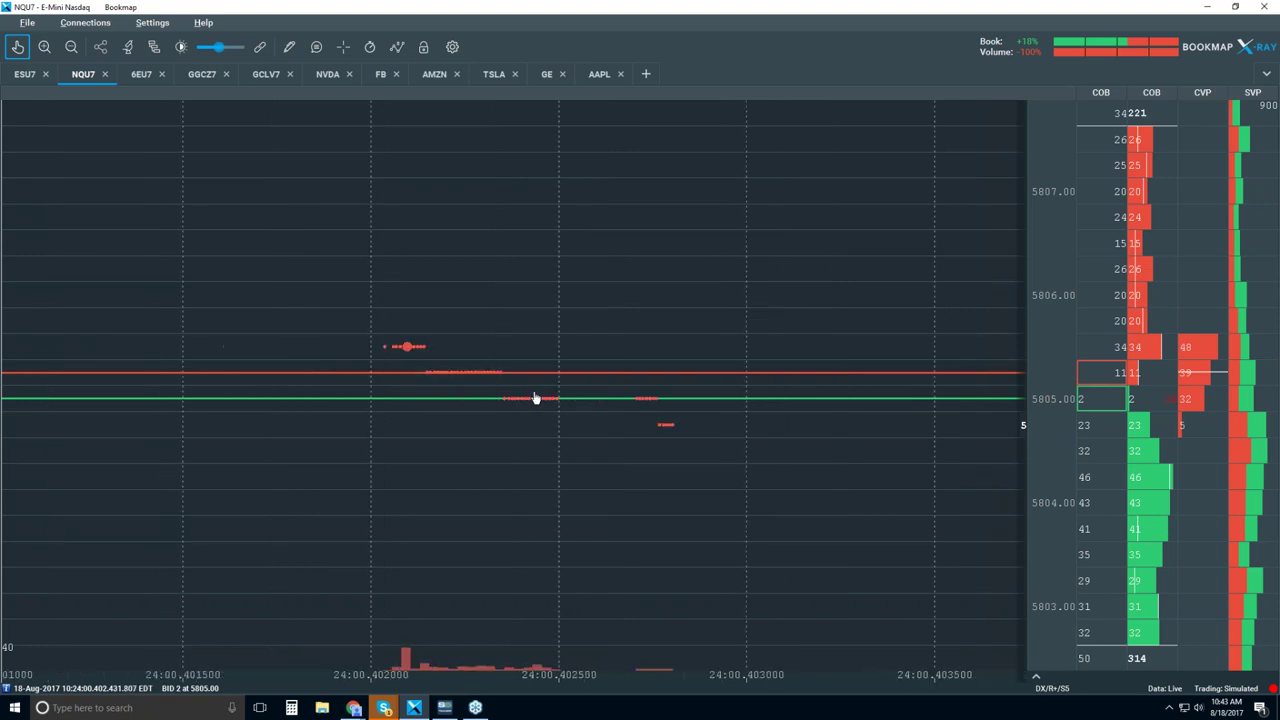
scroll(535, 398, "down", 12)
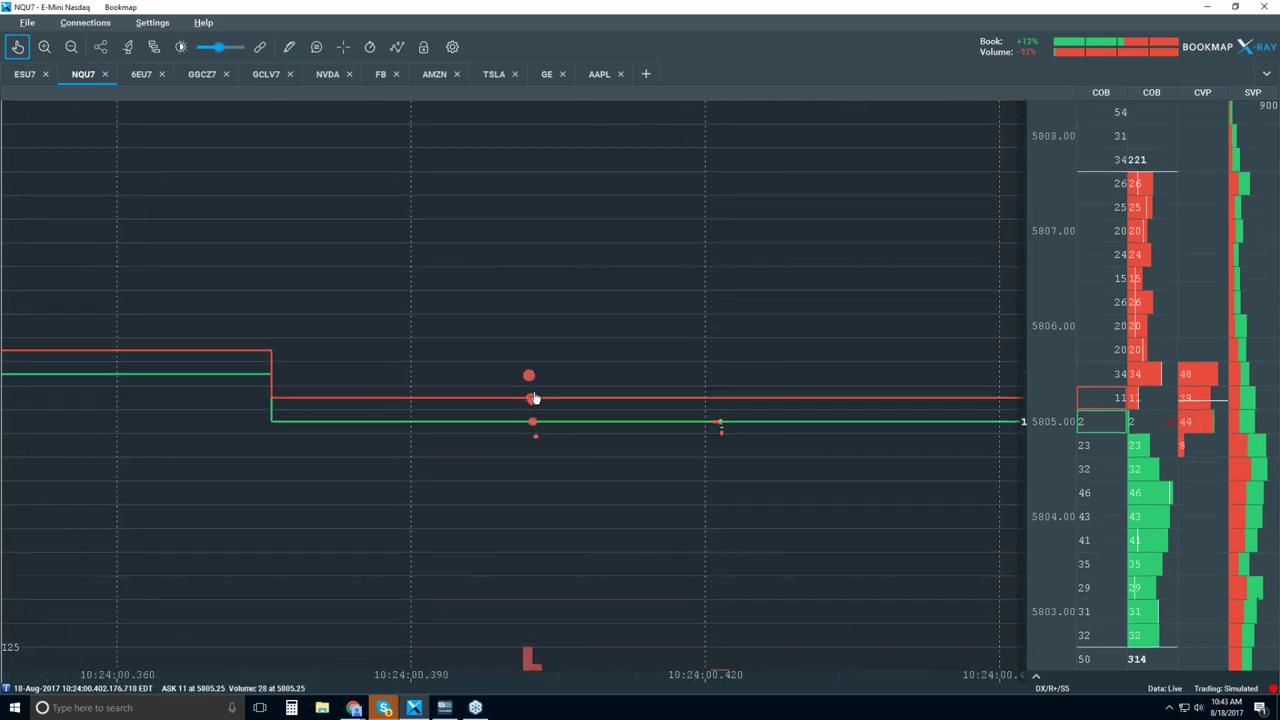
scroll(535, 398, "down", 12)
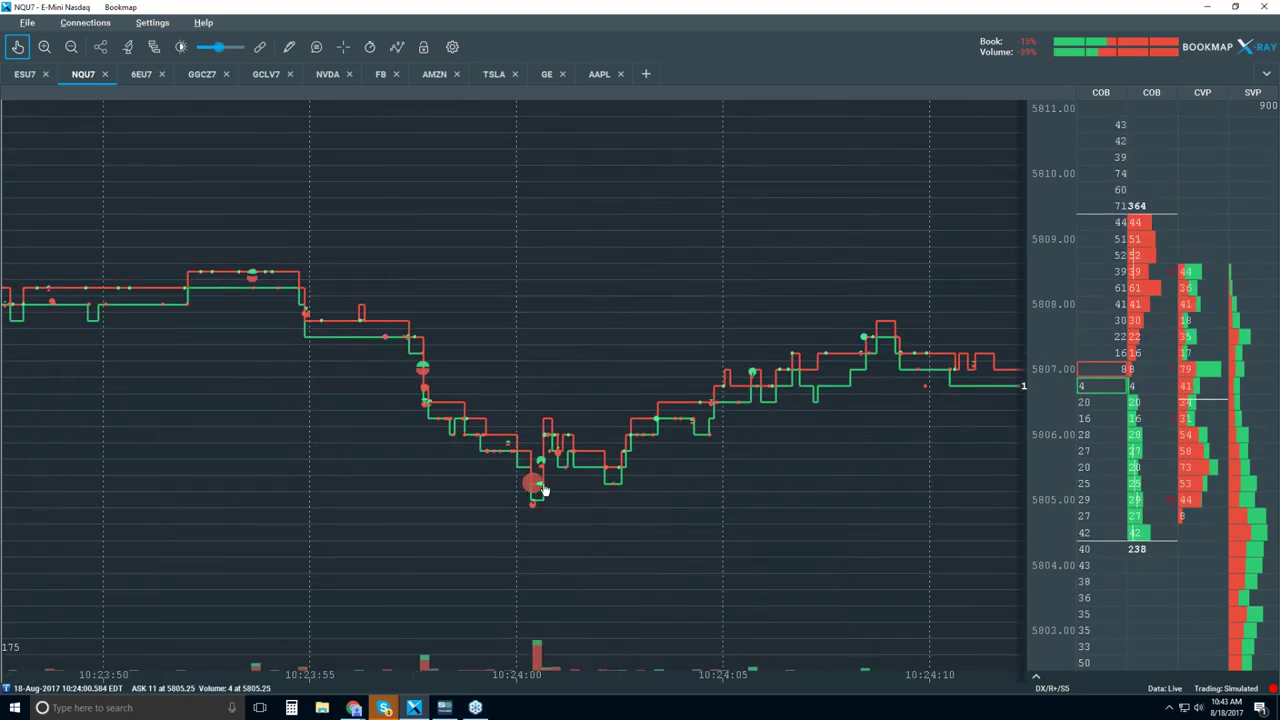
scroll(543, 490, "down", 10)
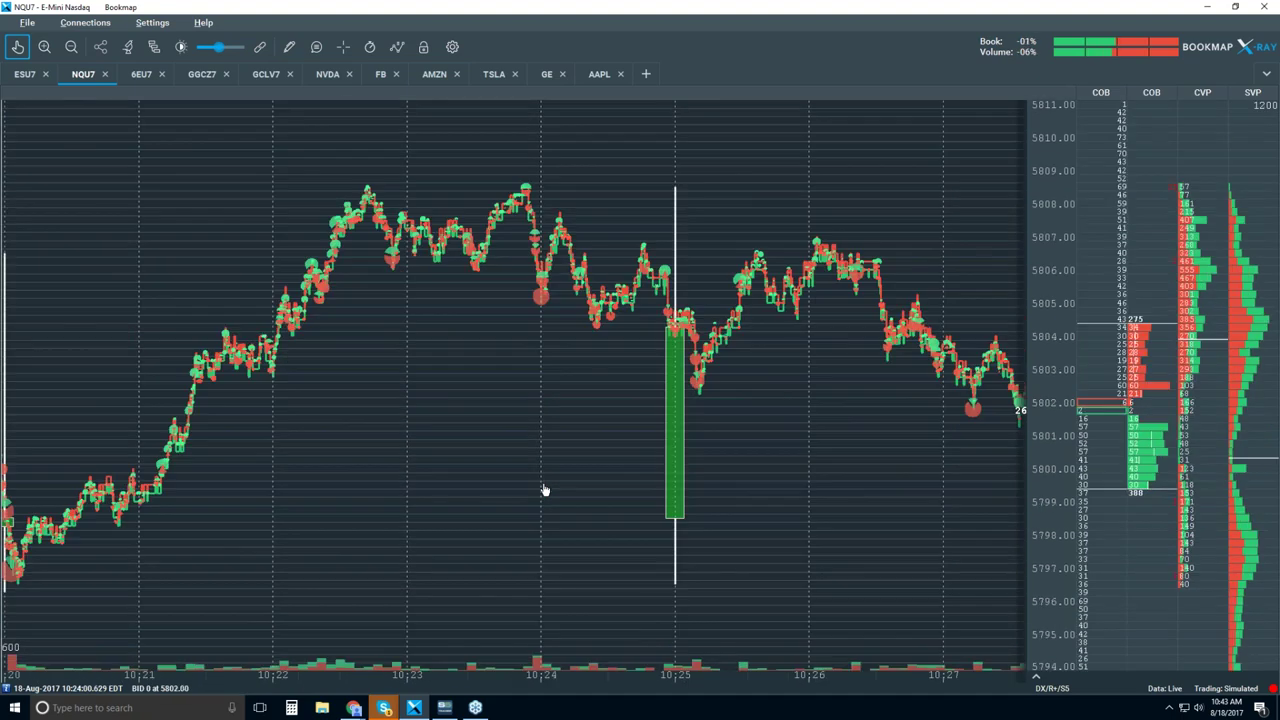
scroll(544, 490, "down", 5)
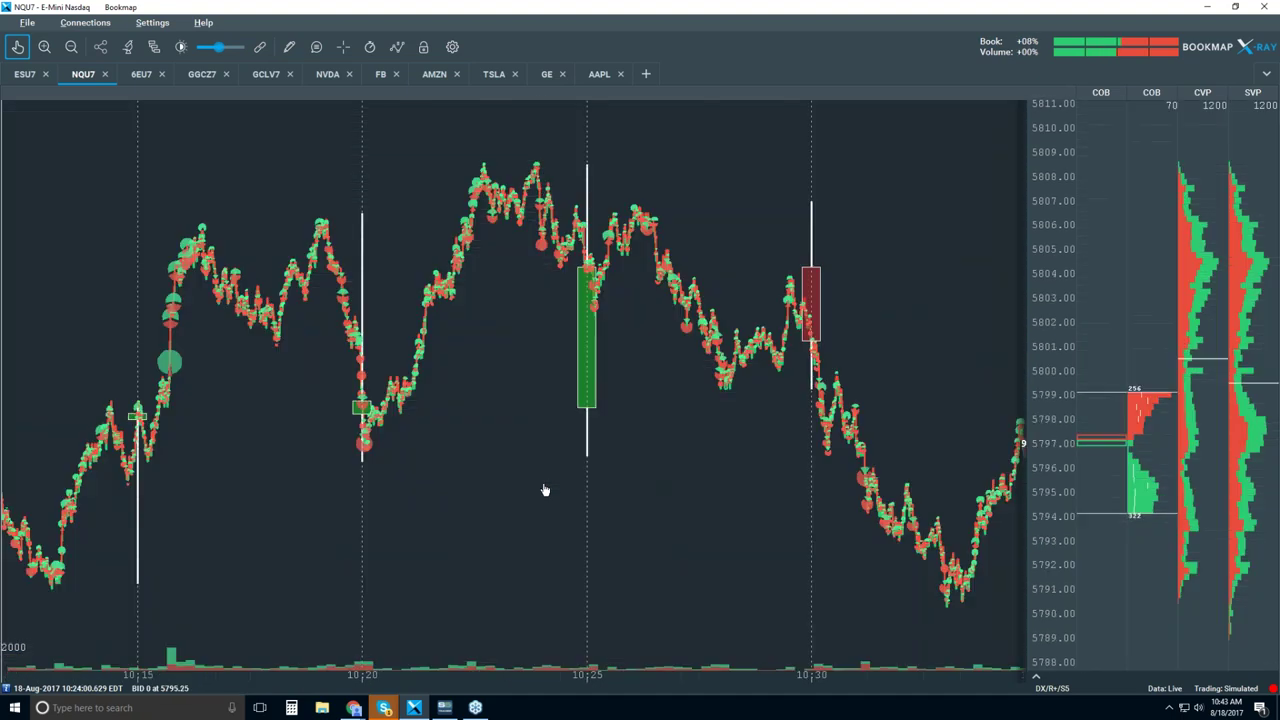
scroll(544, 490, "up", 2)
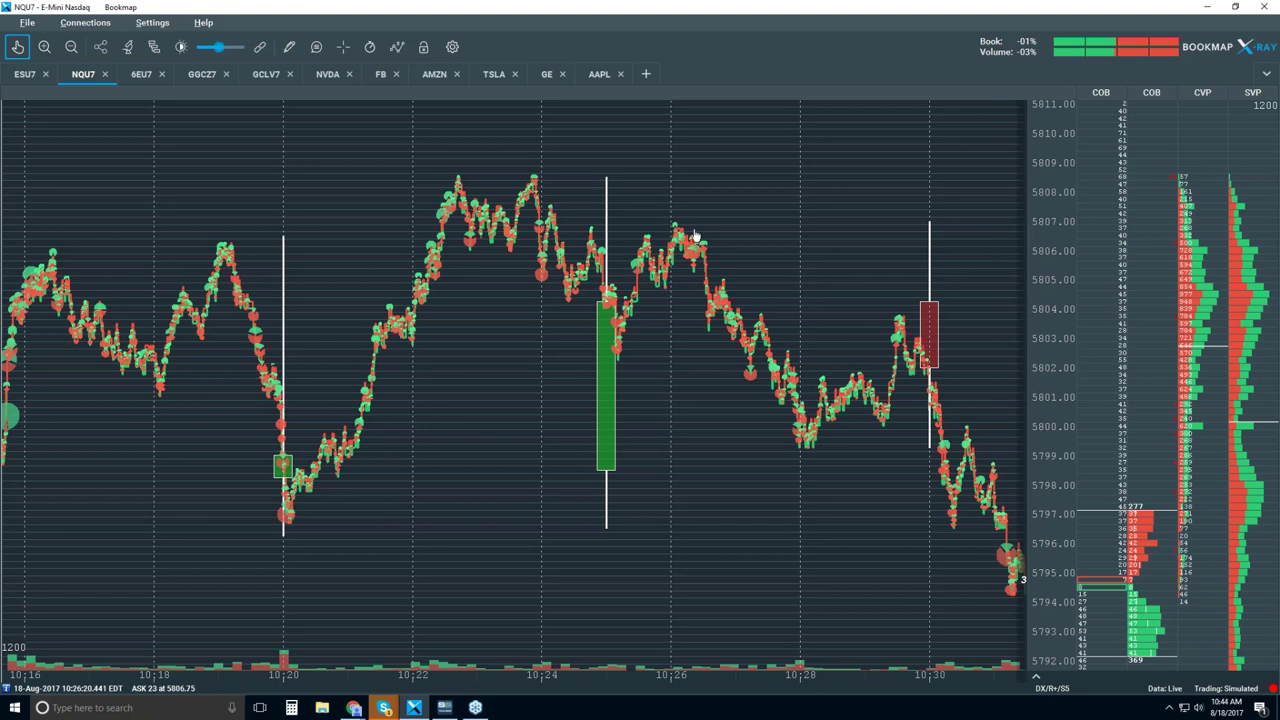
scroll(695, 235, "down", 2)
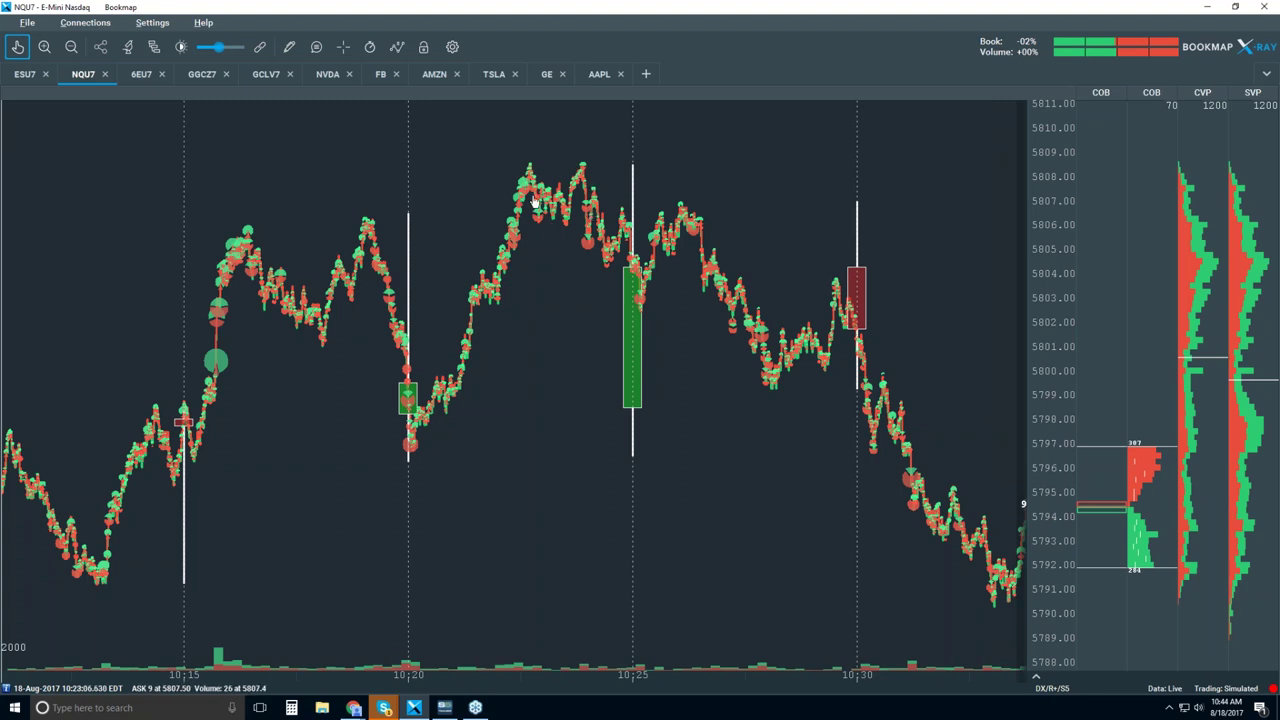
scroll(543, 210, "up", 3)
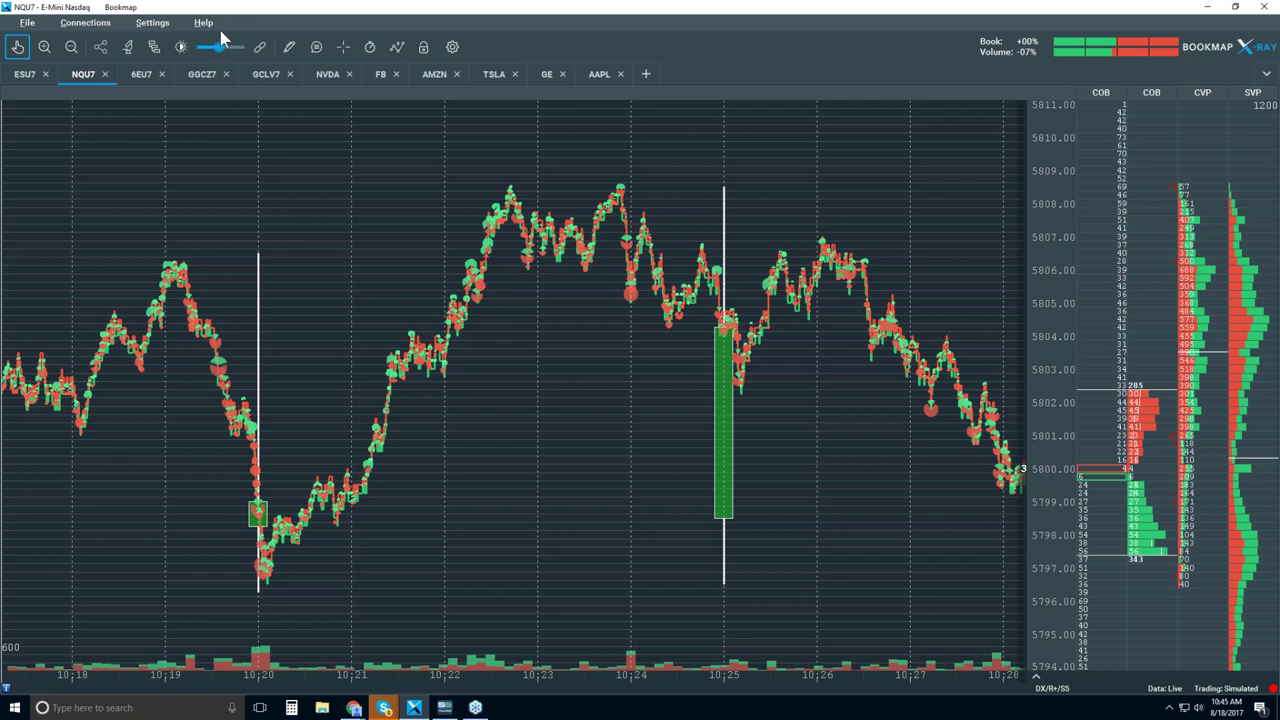
Jump the chart to the live edge and zoom in to about 10:44–10:47
left_click(19, 47)
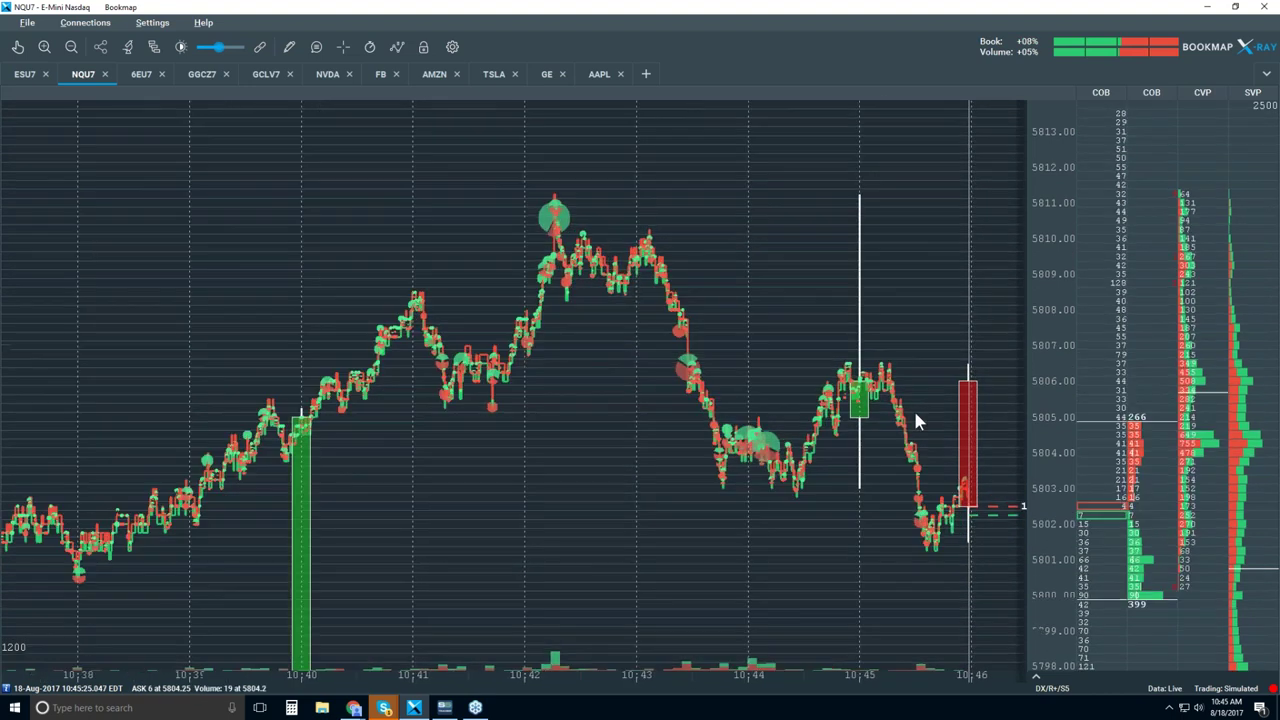
scroll(302, 412, "up", 3)
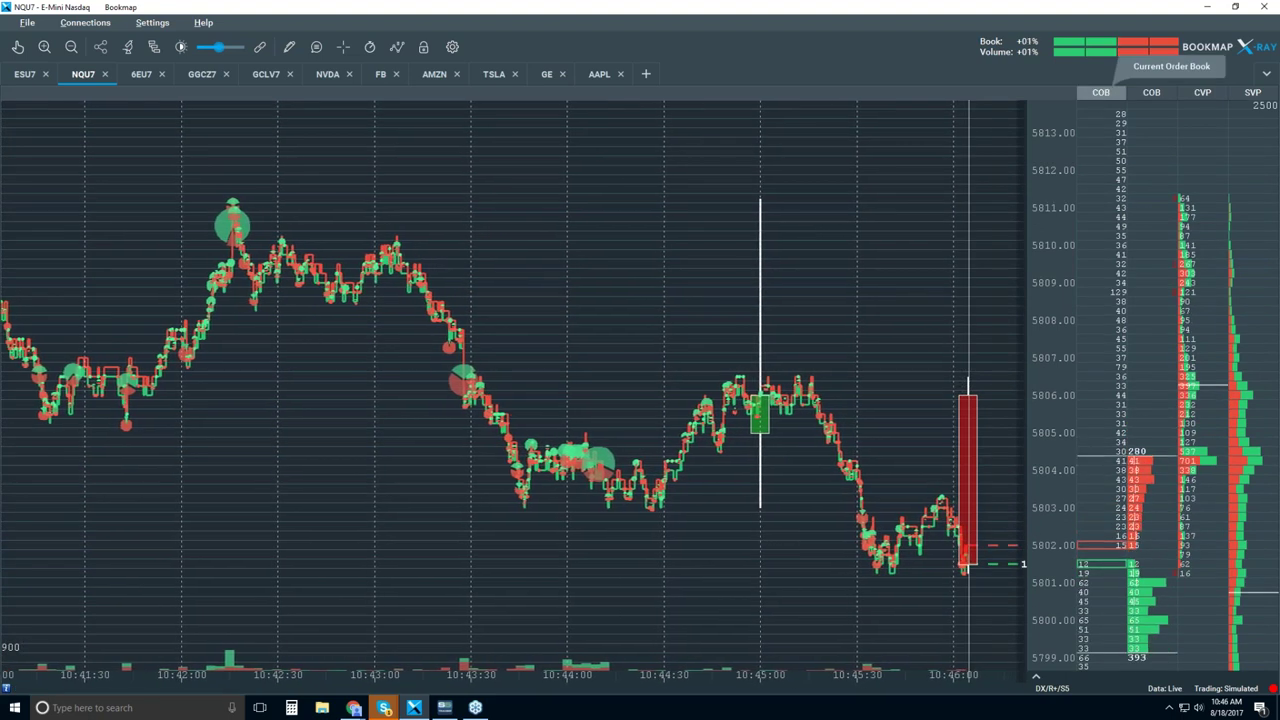
scroll(977, 557, "up", 2)
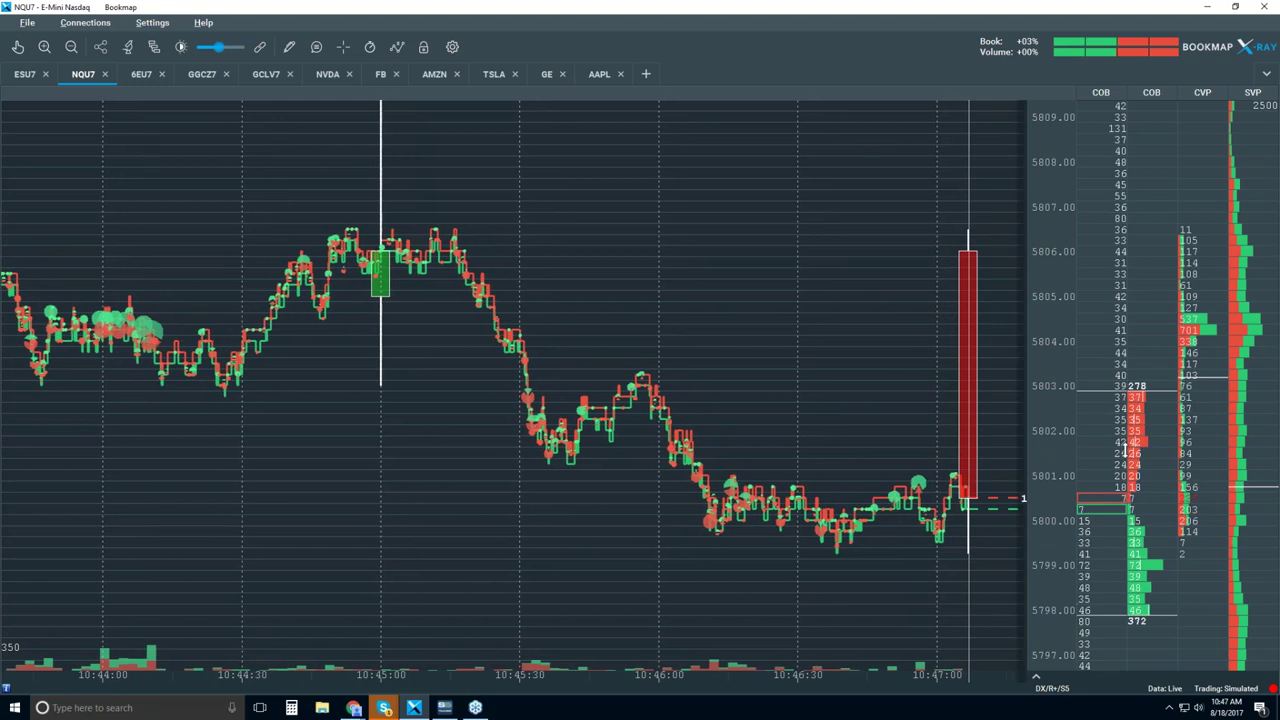
Switch the order-book heatmap on in Extended mode from the chart elements list
left_click(403, 51)
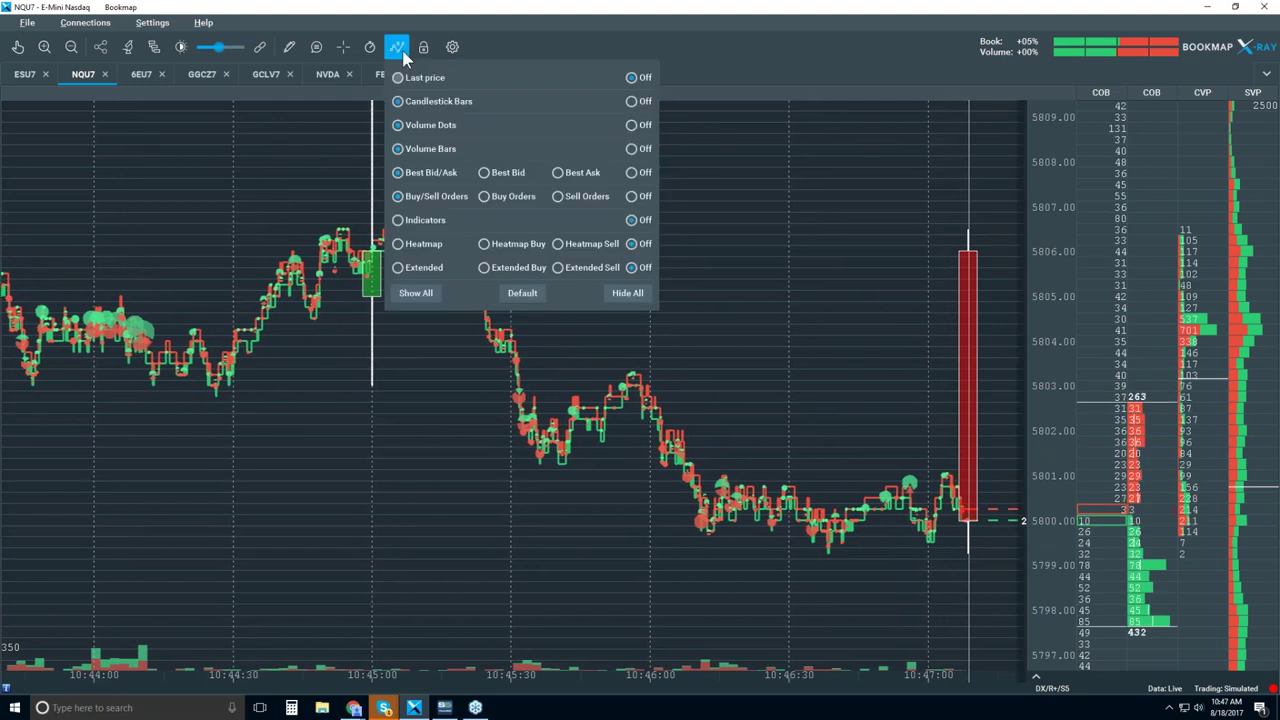
left_click(403, 243)
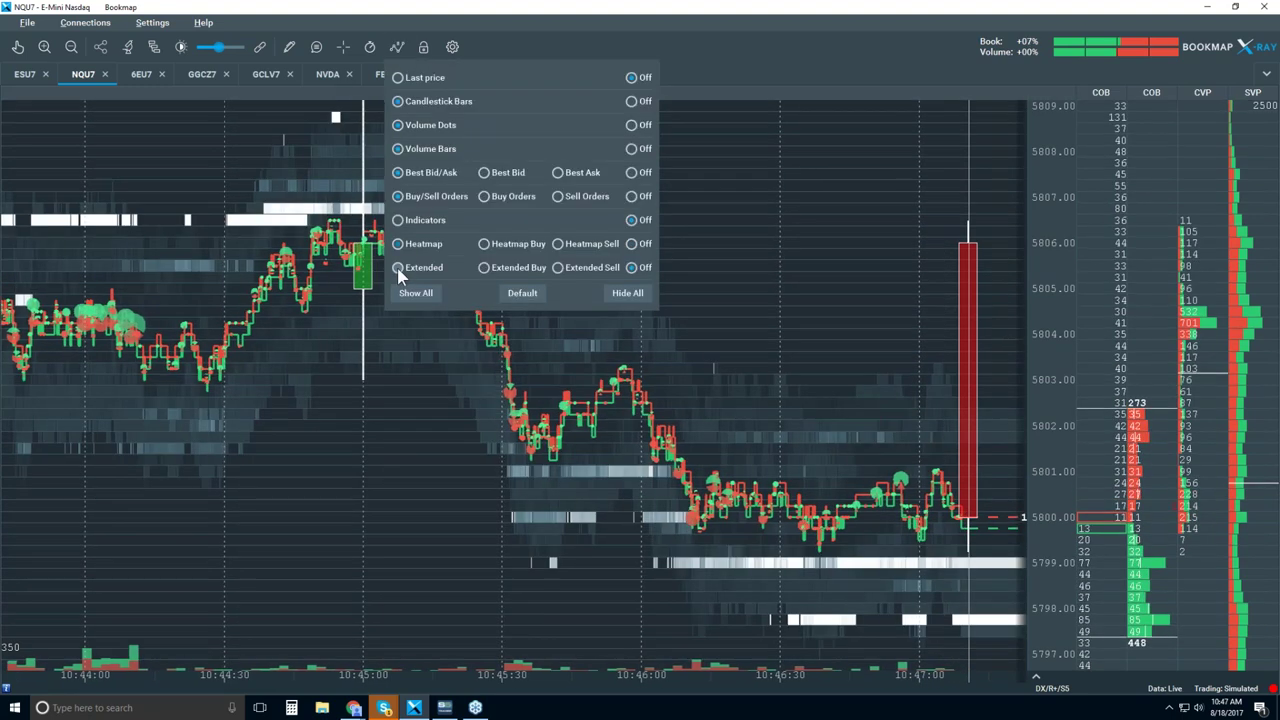
left_click(399, 268)
left_click(782, 322)
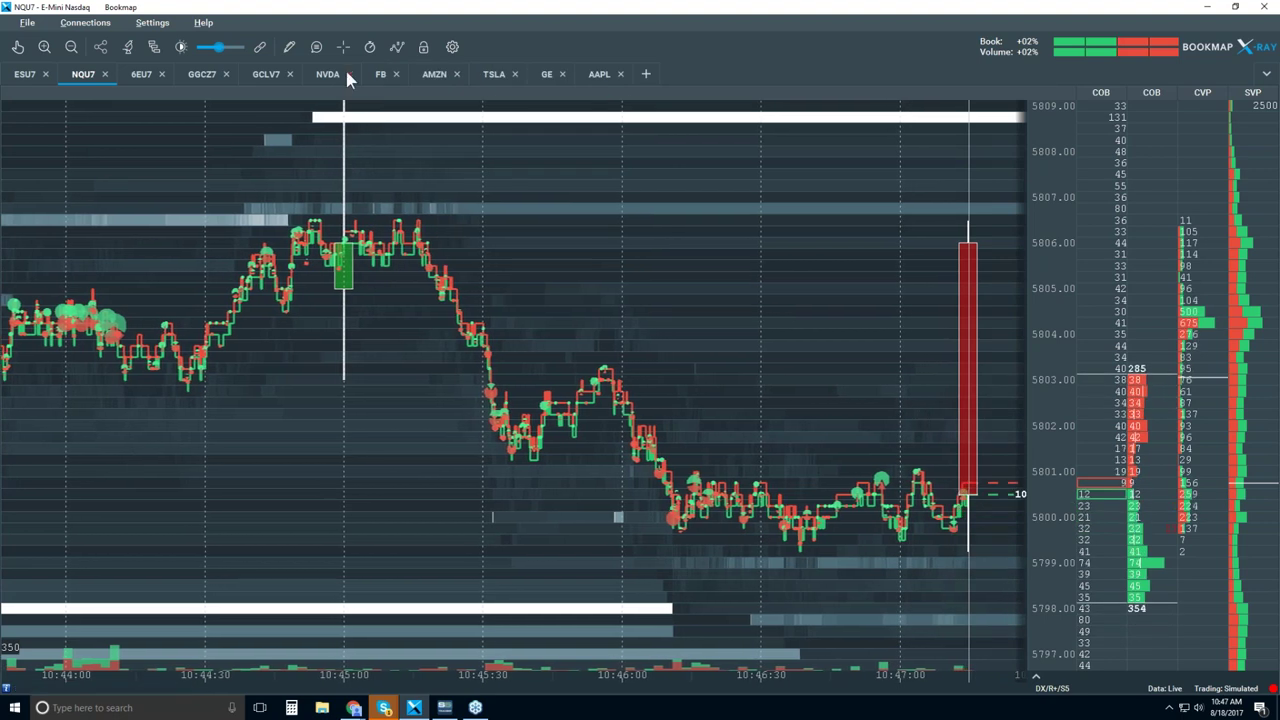
Set heatmap brightness to about 50, and lower large-size highlight and white cut-off to about 92
left_click(180, 47)
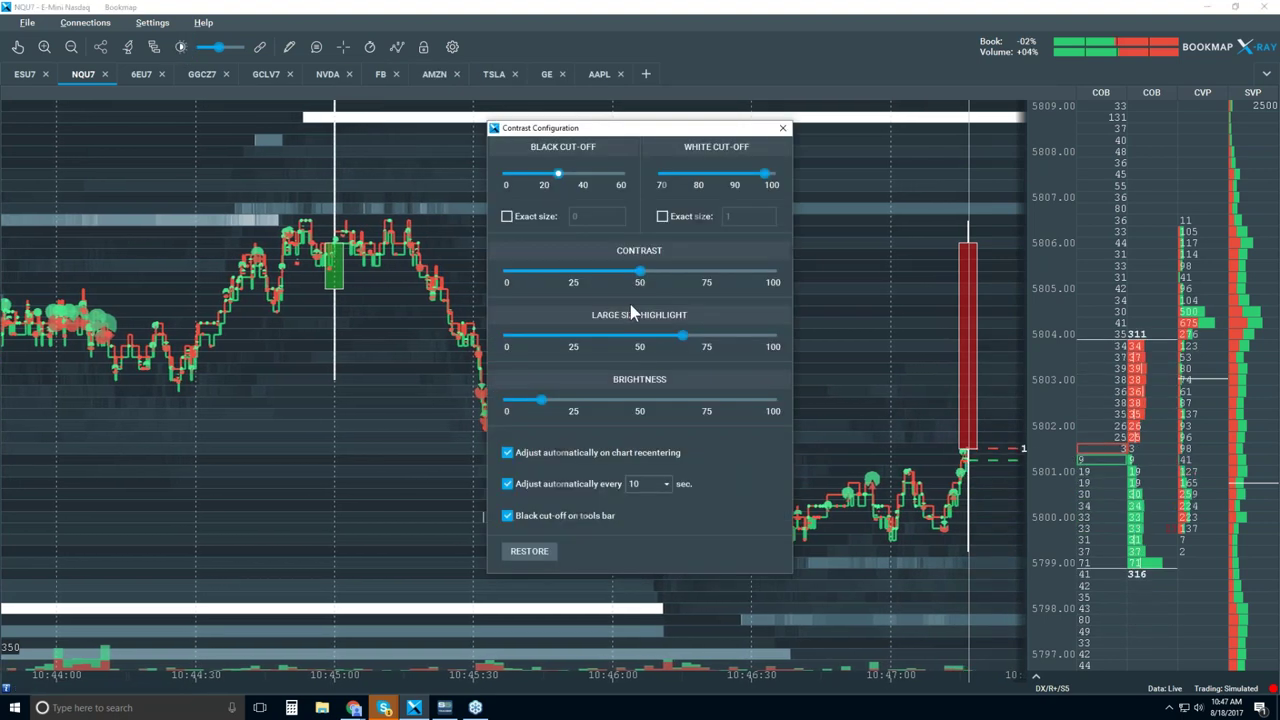
left_click_drag(523, 400, 627, 400)
left_click(657, 403)
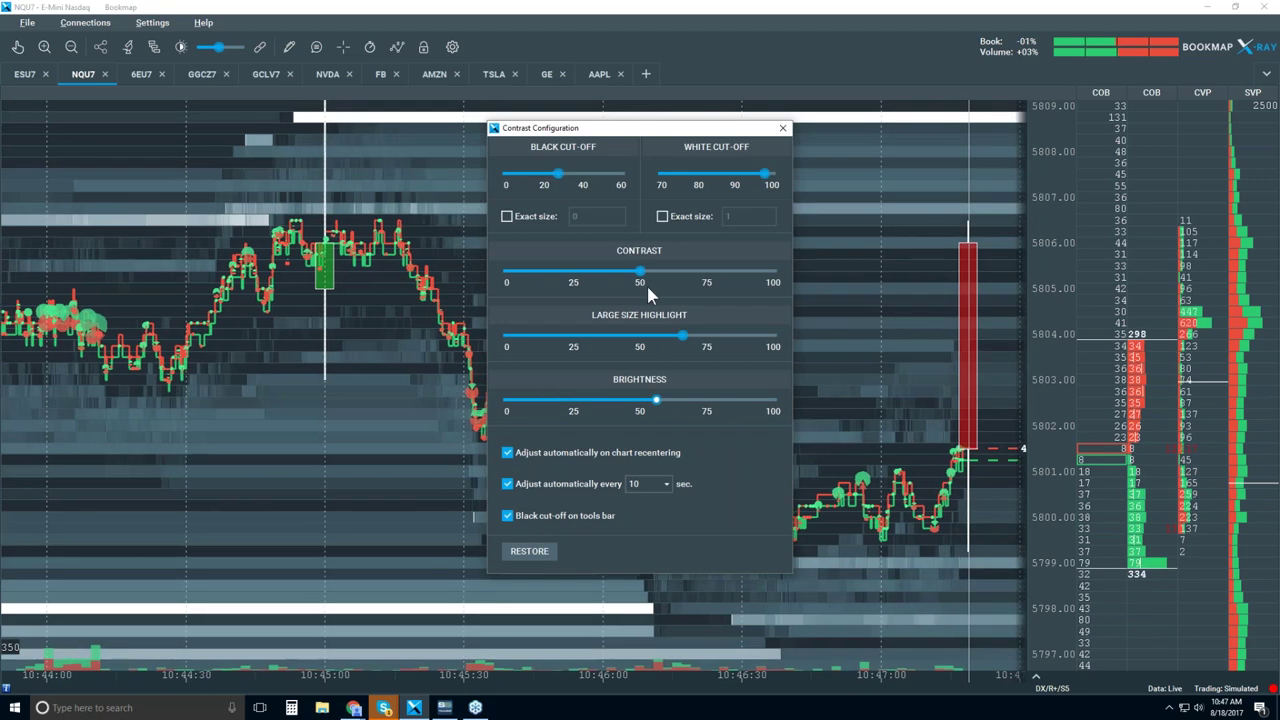
left_click_drag(686, 340, 603, 337)
left_click_drag(766, 176, 742, 174)
left_click(783, 129)
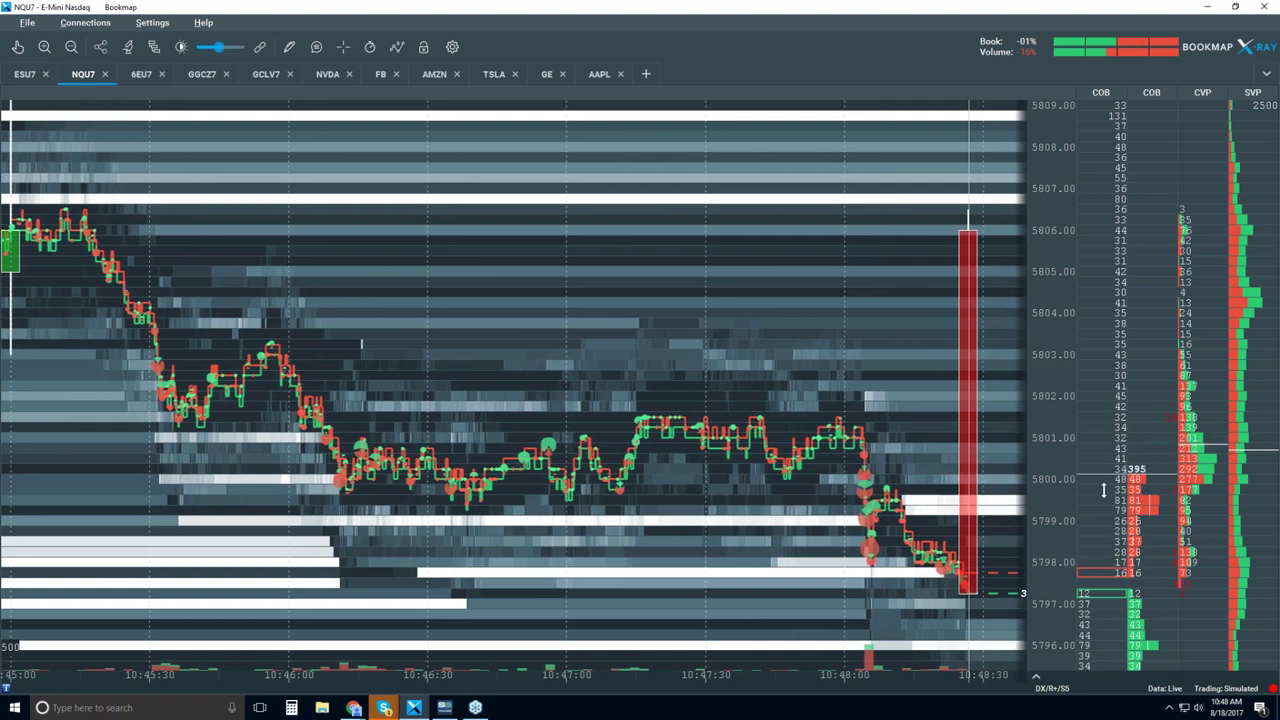
Zoom the time axis out to about 10:10–10:50 and widen the visible price range
scroll(1047, 505, "down", 1)
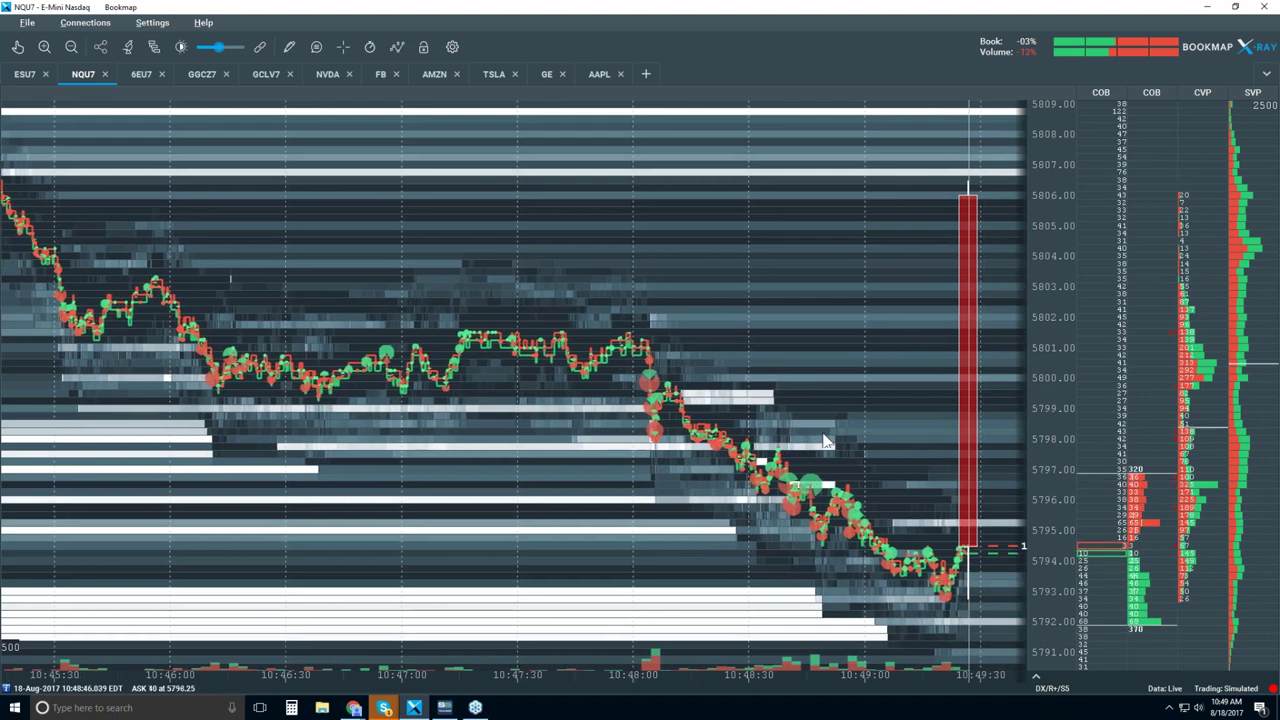
scroll(852, 388, "down", 1)
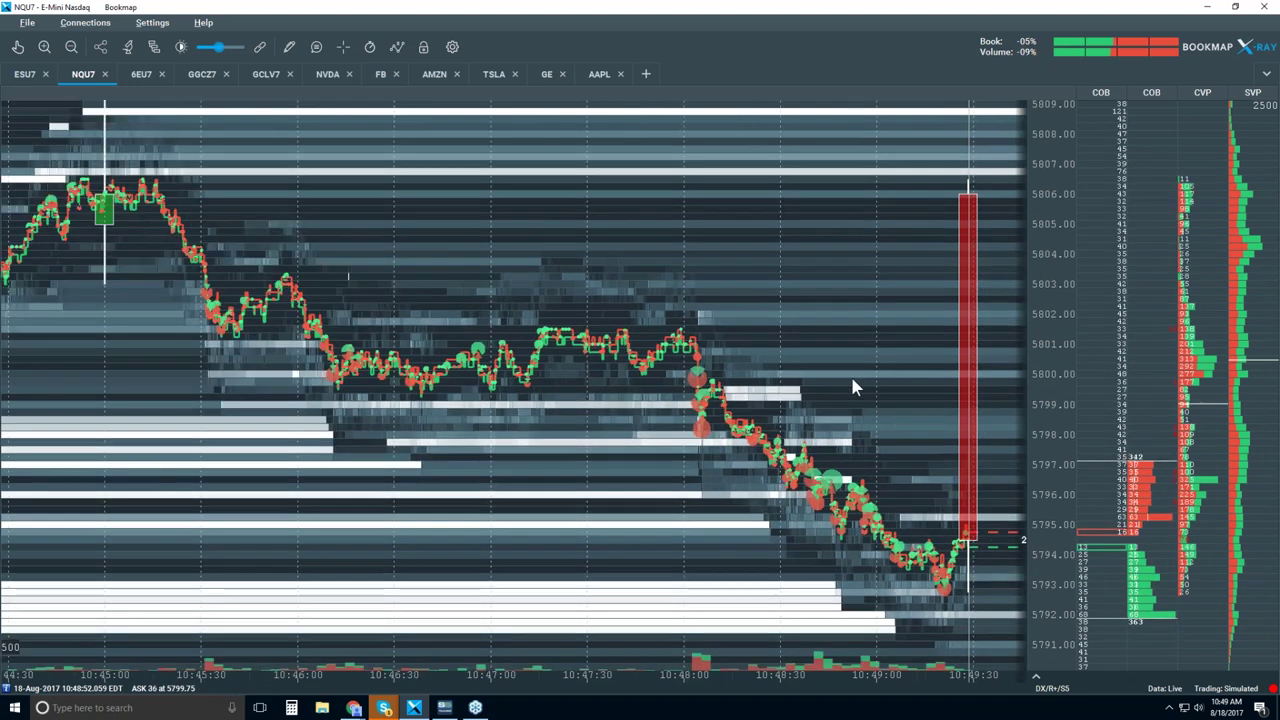
scroll(852, 388, "down", 2)
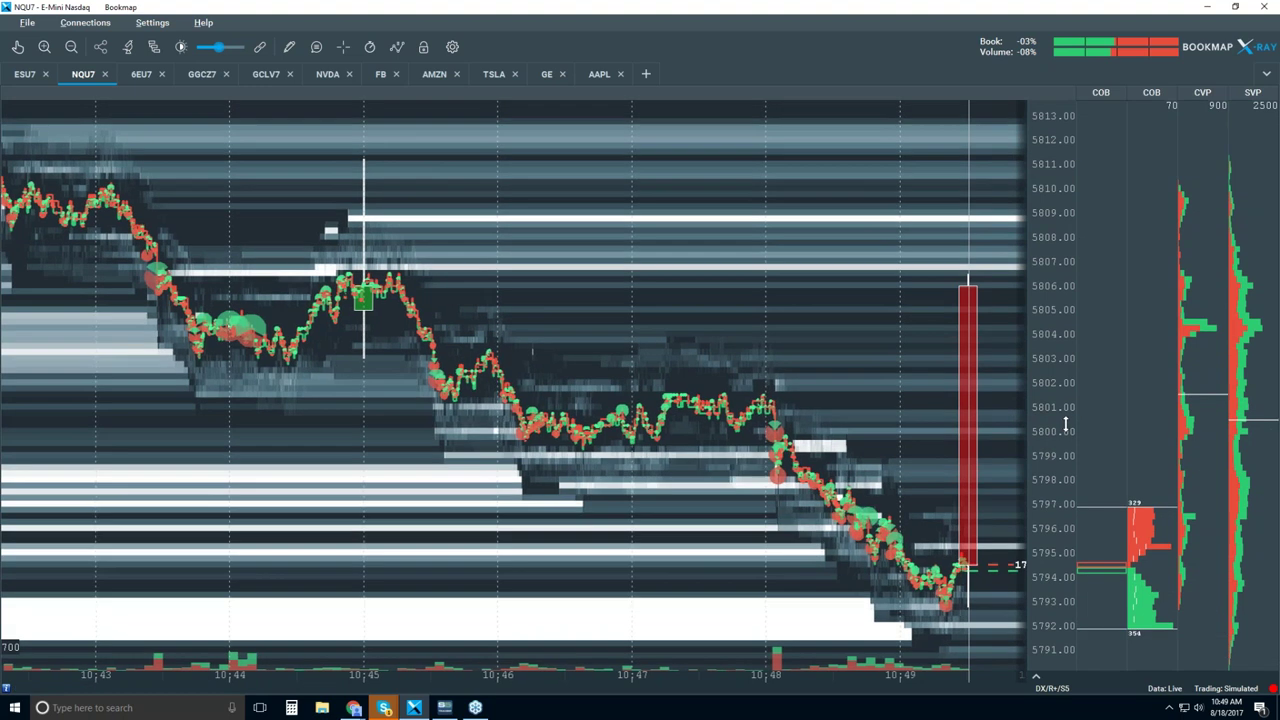
left_click_drag(1062, 434, 1063, 446)
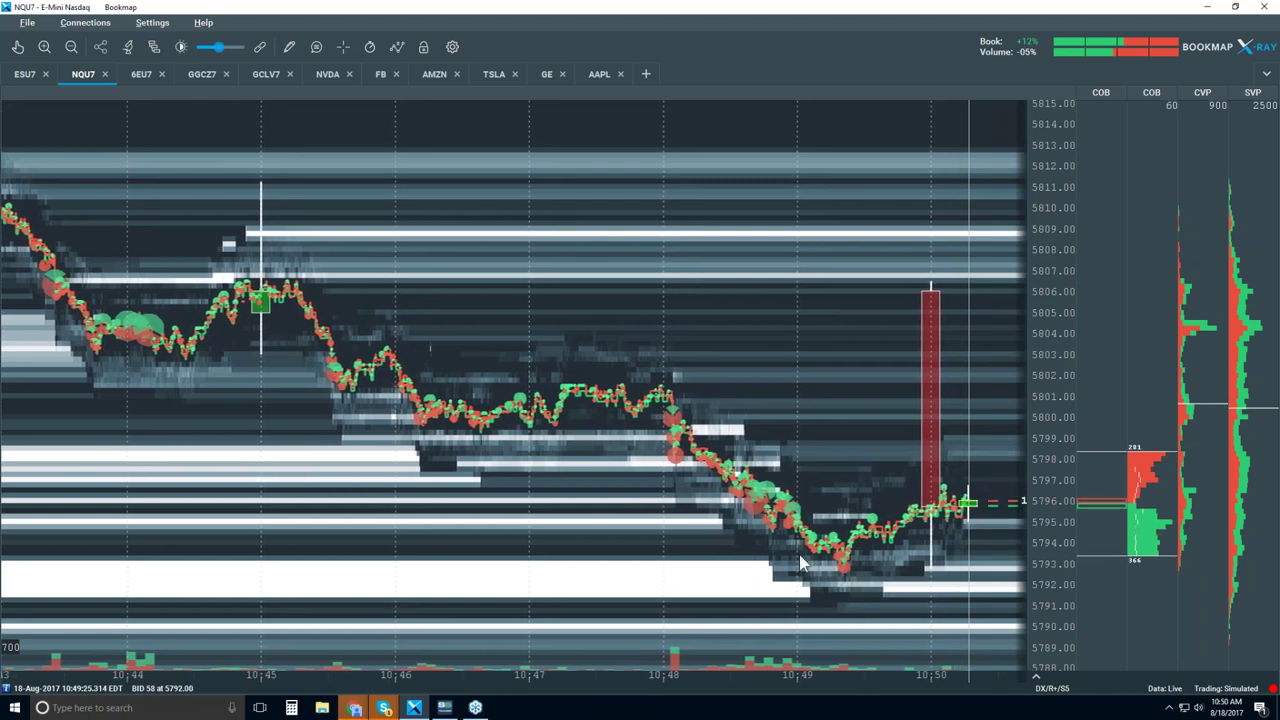
scroll(703, 470, "down", 5)
scroll(703, 470, "down", 5)
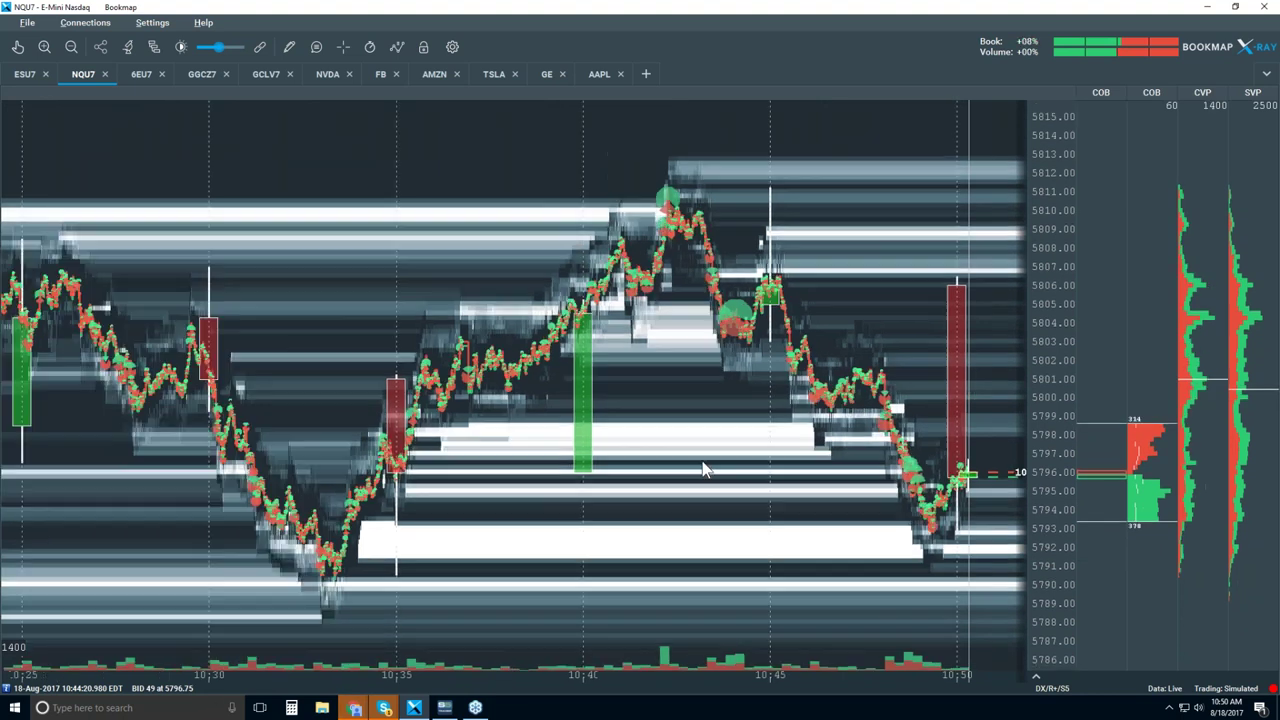
scroll(703, 470, "down", 2)
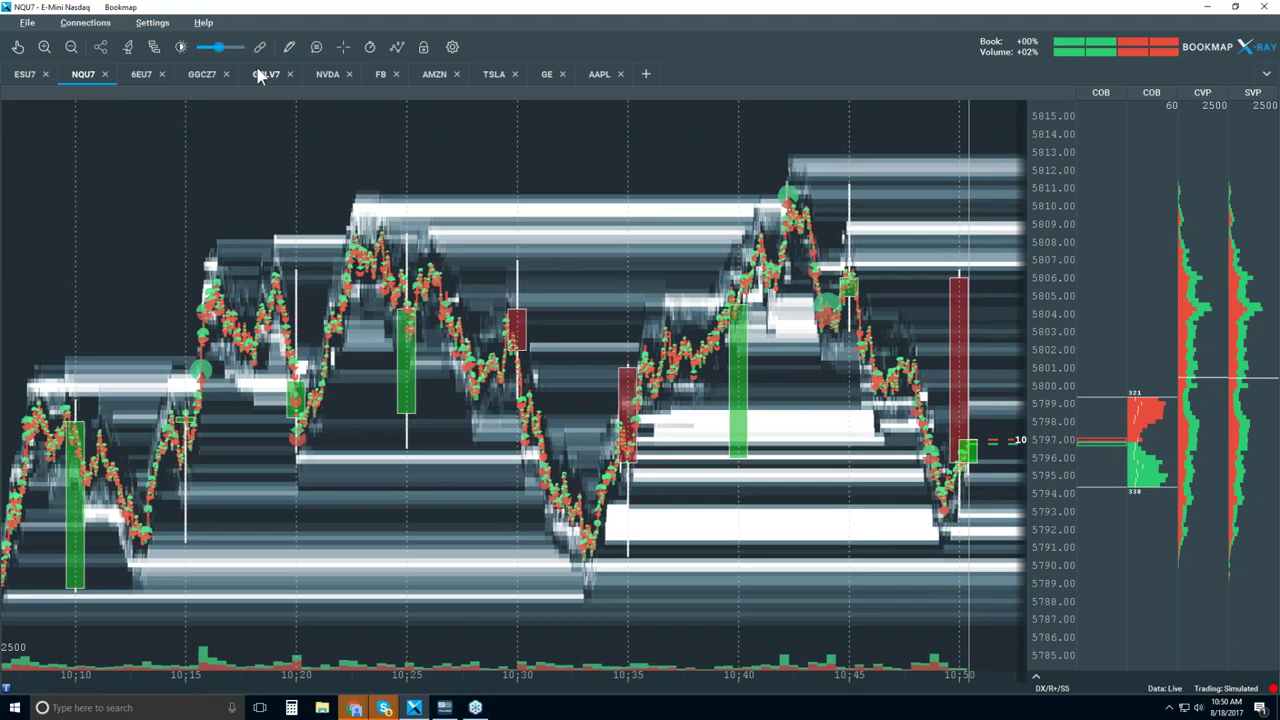
Lower heatmap brightness to about 18, and raise large-size highlight and white cut-off to about 96
left_click(182, 48)
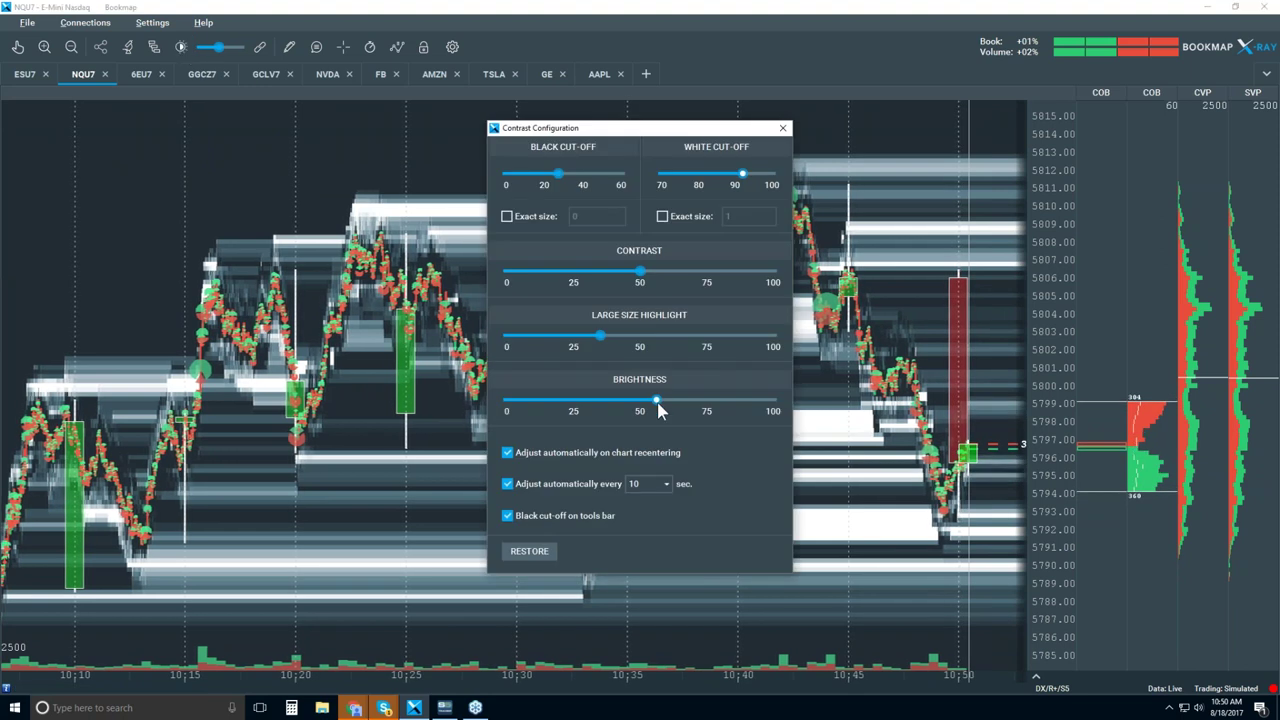
left_click_drag(657, 401, 553, 400)
left_click_drag(600, 336, 694, 345)
left_click_drag(745, 178, 762, 182)
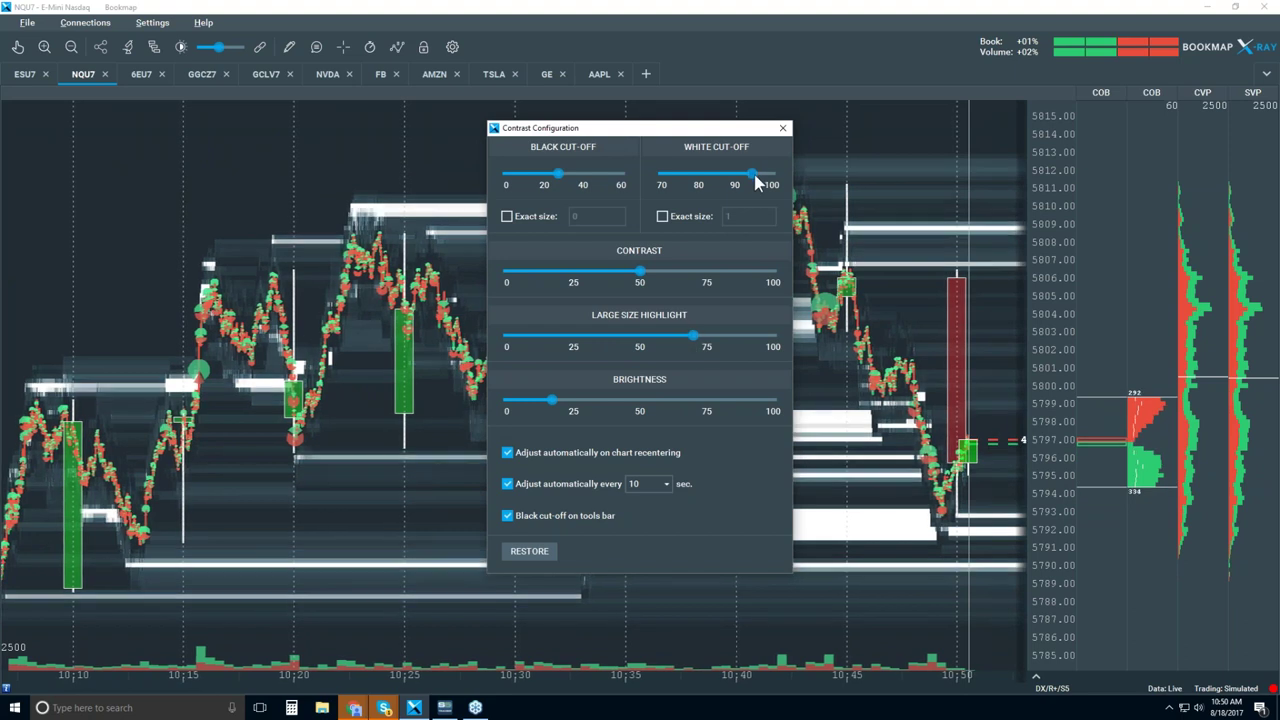
left_click(783, 128)
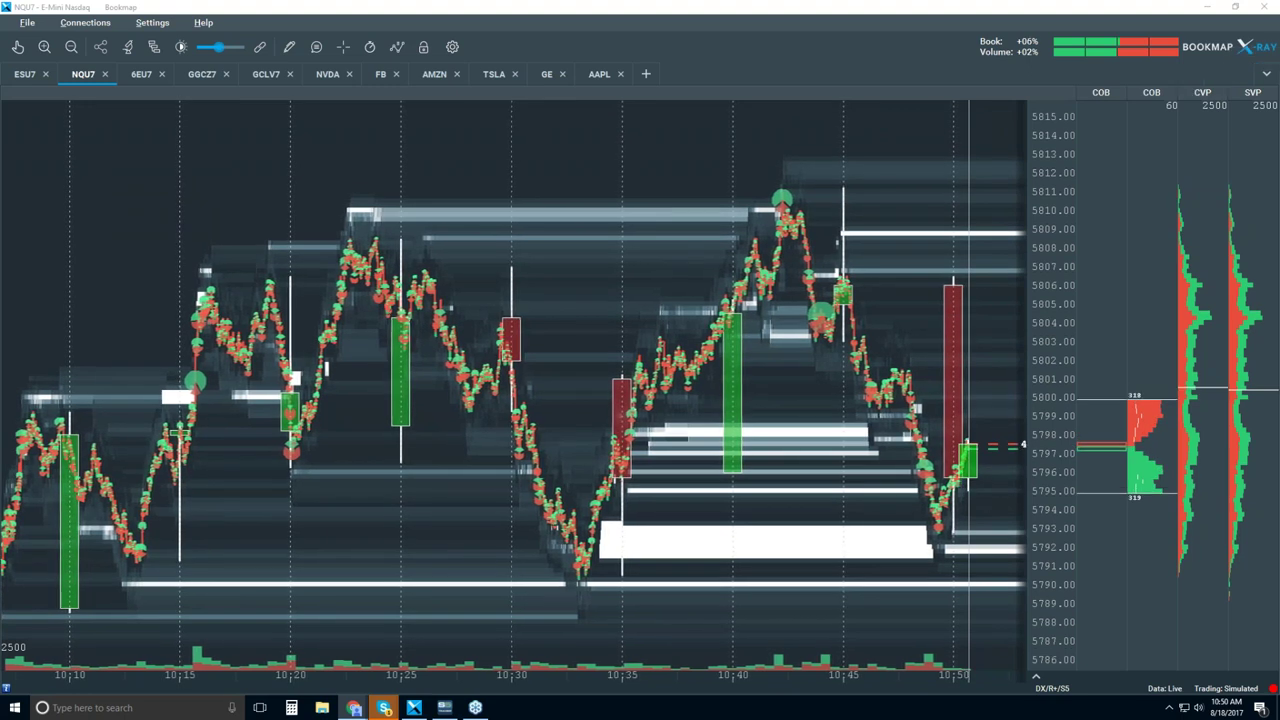
Zoom in to show roughly 10:48 to 10:50:30 in close detail
scroll(924, 334, "up", 5)
scroll(928, 346, "up", 5)
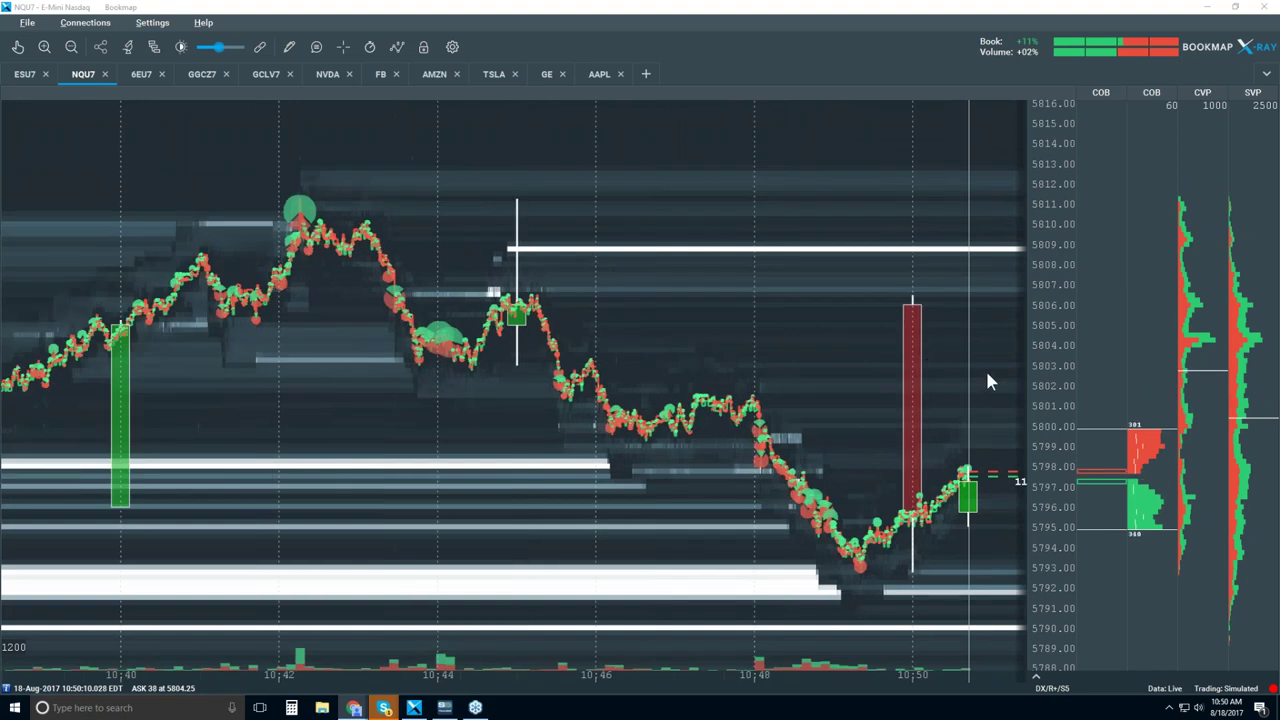
scroll(943, 366, "up", 1)
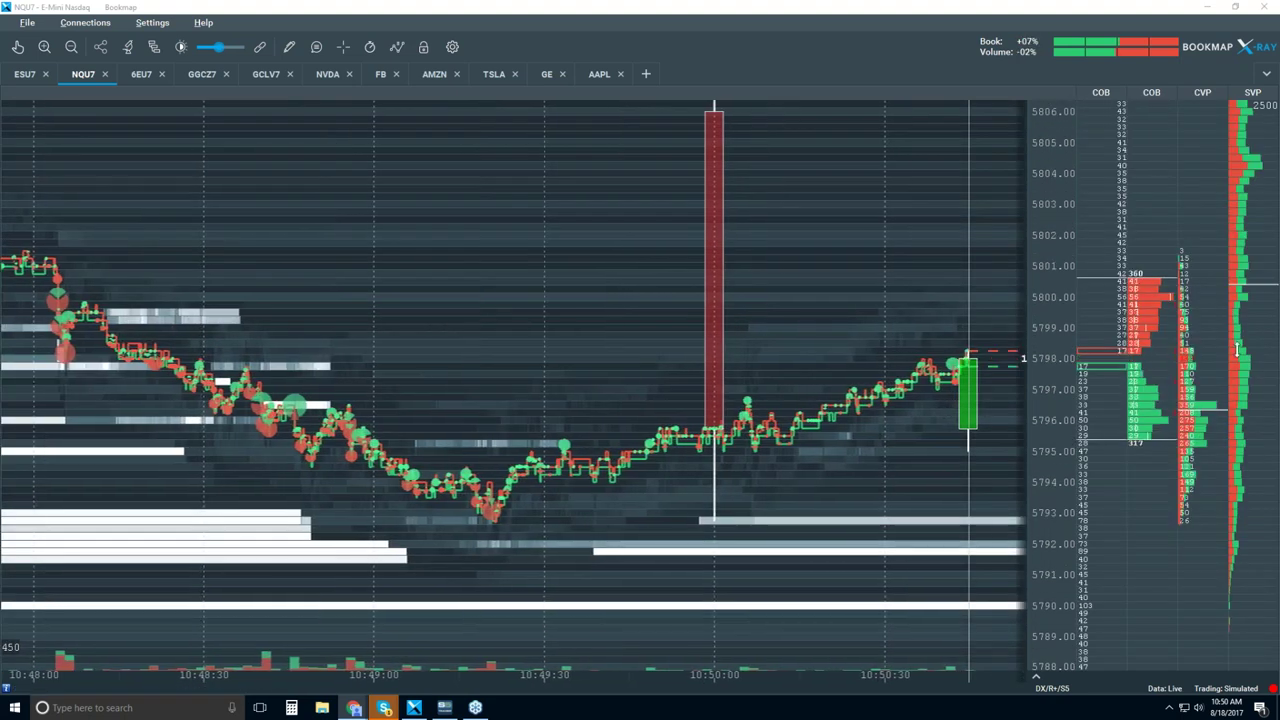
Open and close the COB column's Format column dialog, then zoom in to about 10:51:00–10:51:30
right_click(1147, 256)
left_click(1208, 266)
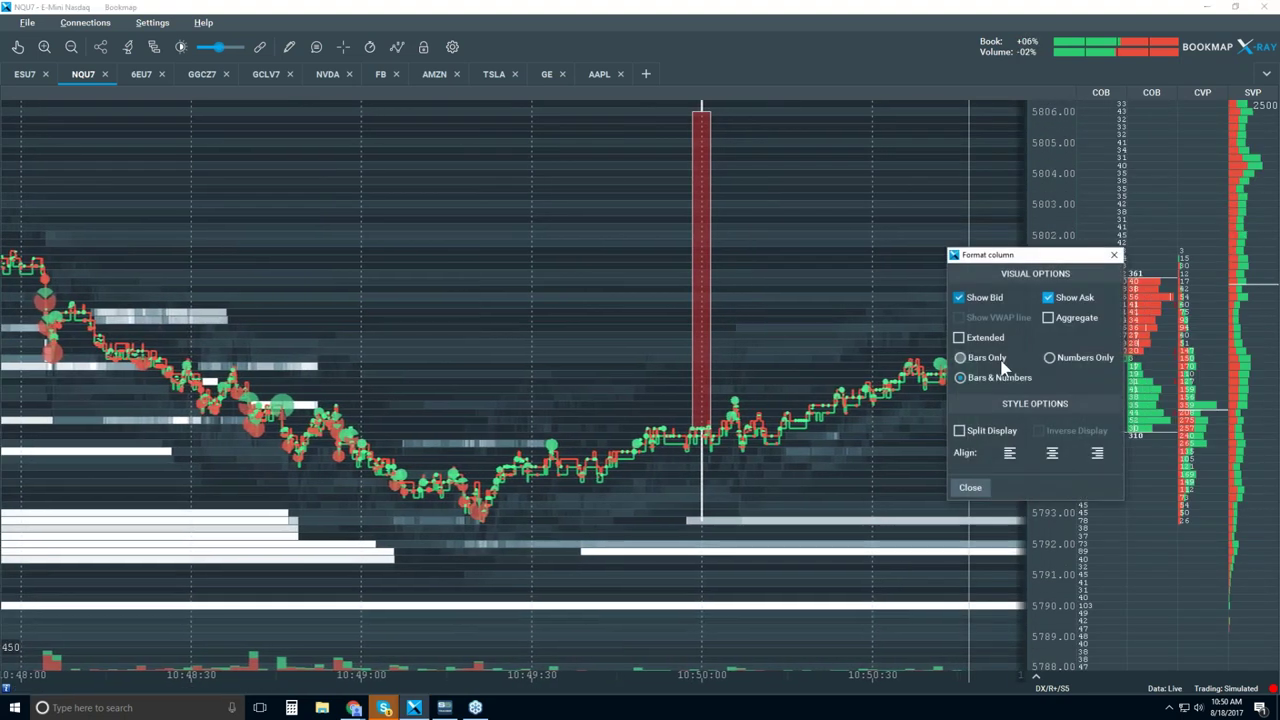
left_click(970, 487)
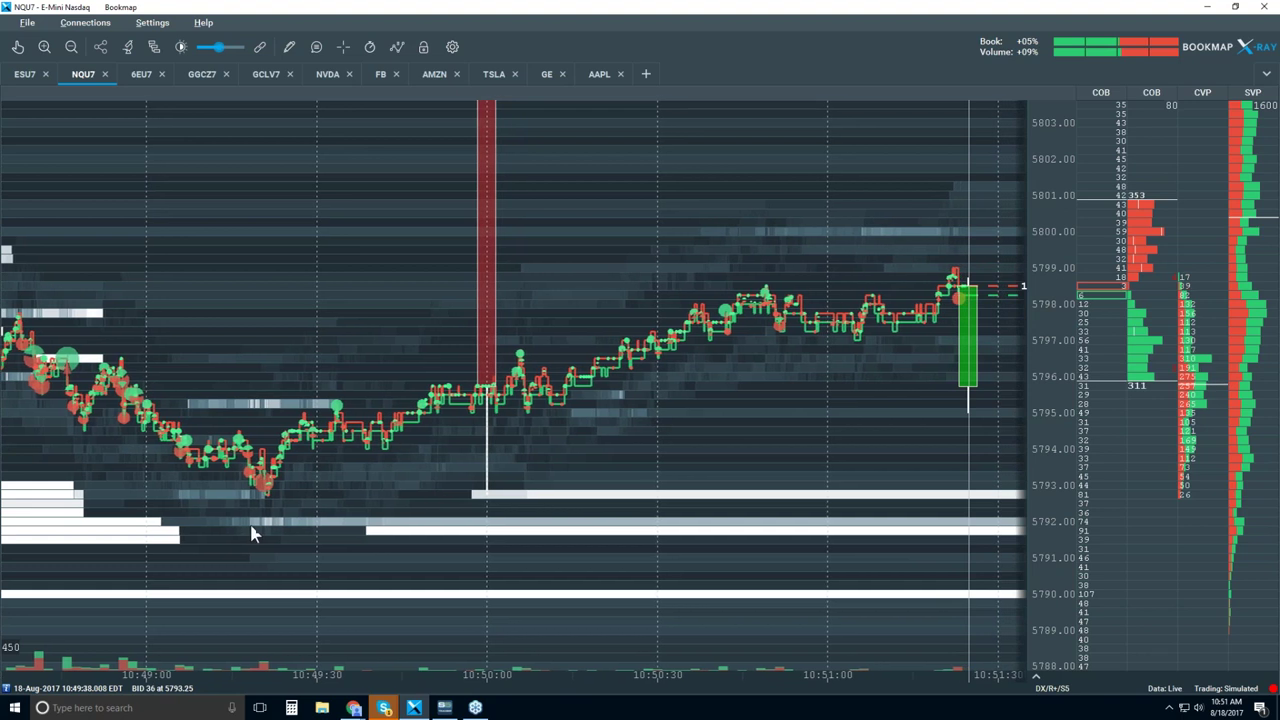
scroll(868, 286, "up", 3)
scroll(869, 281, "up", 2)
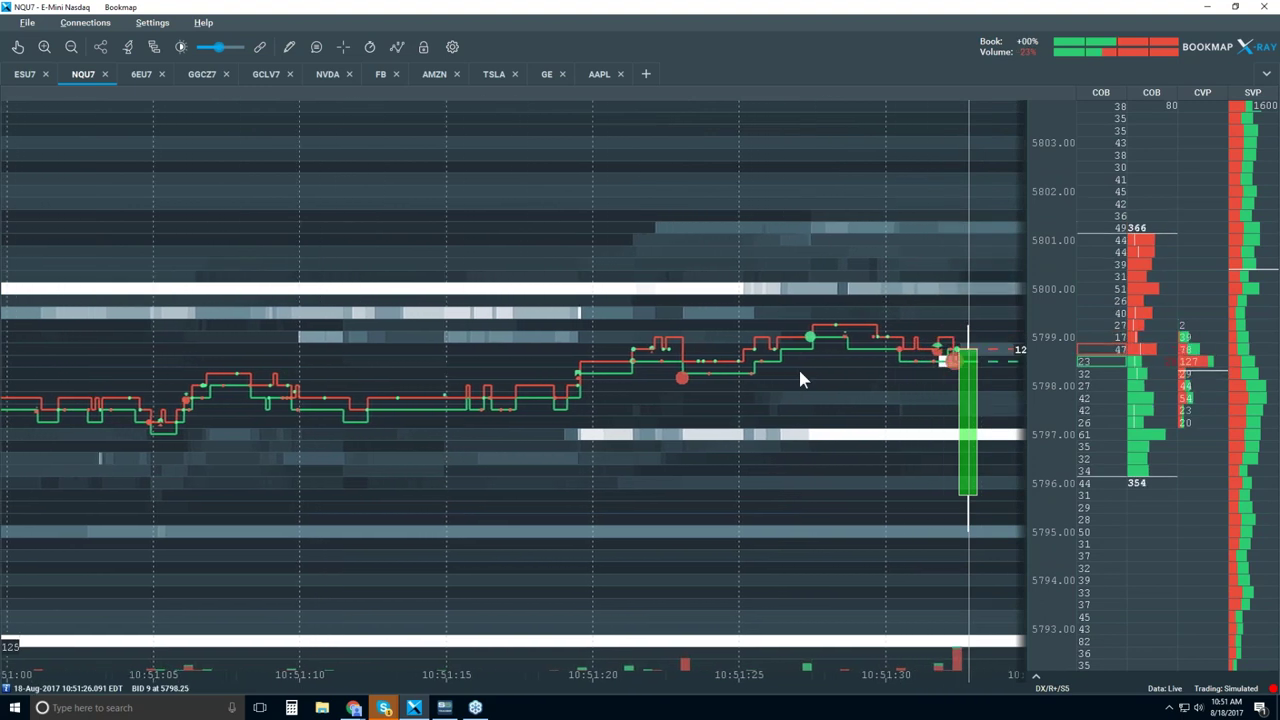
scroll(798, 366, "down", 2)
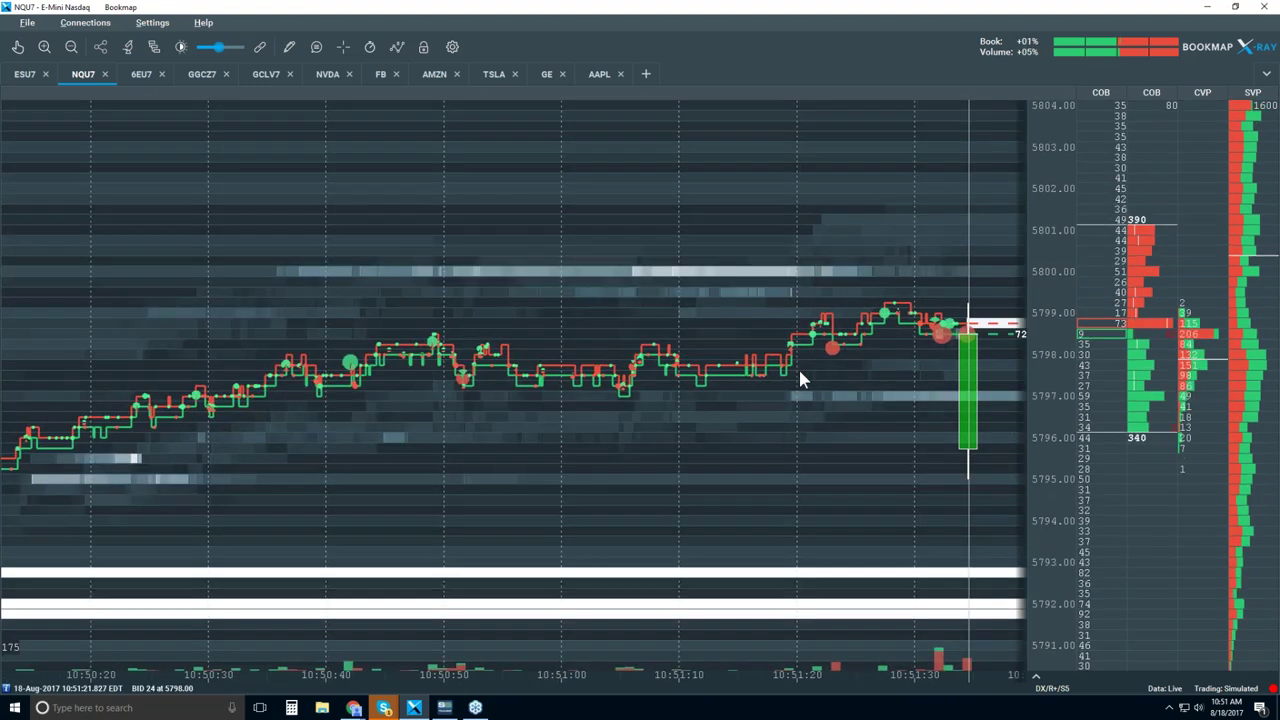
scroll(799, 371, "down", 3)
scroll(799, 371, "down", 1)
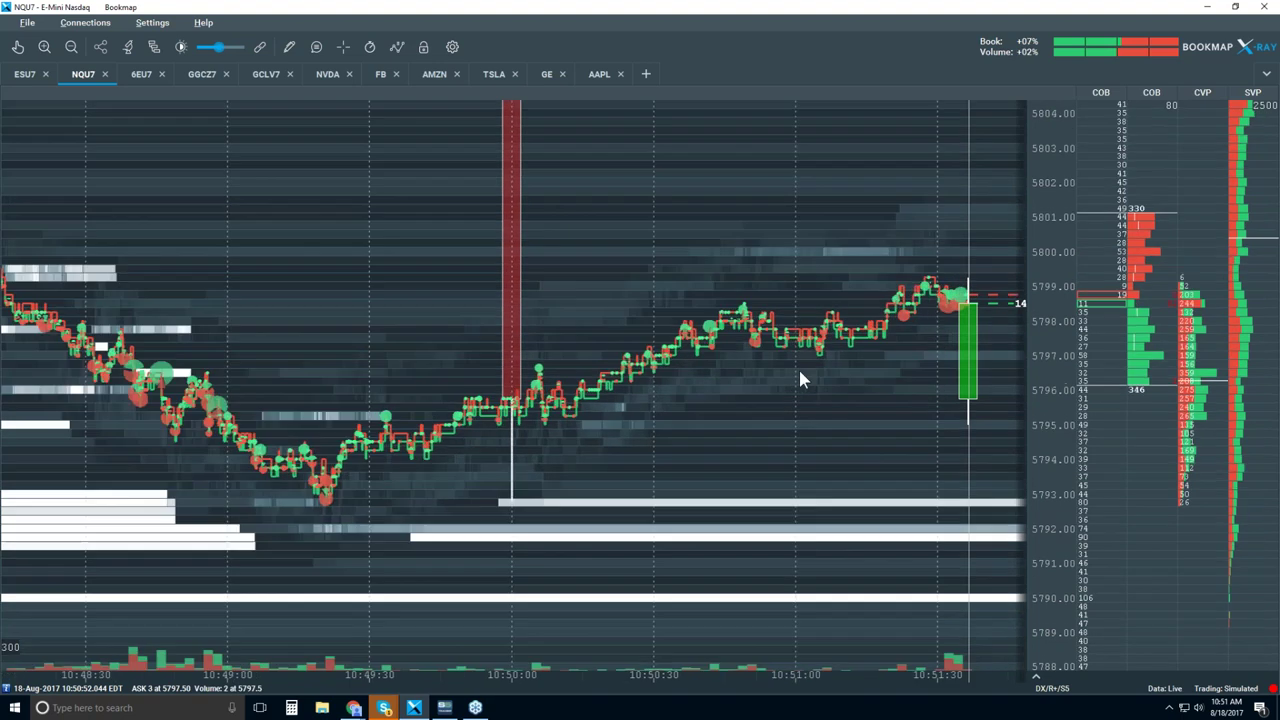
scroll(798, 367, "up", 3)
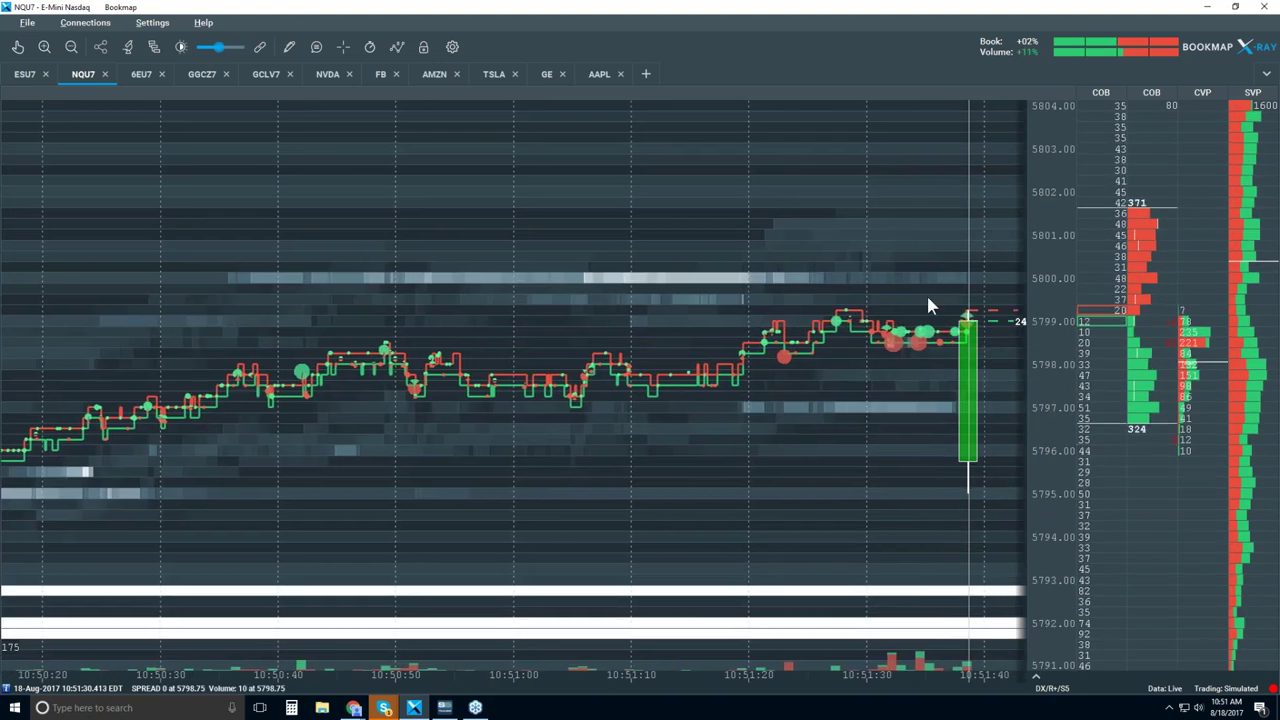
scroll(412, 330, "up", 1)
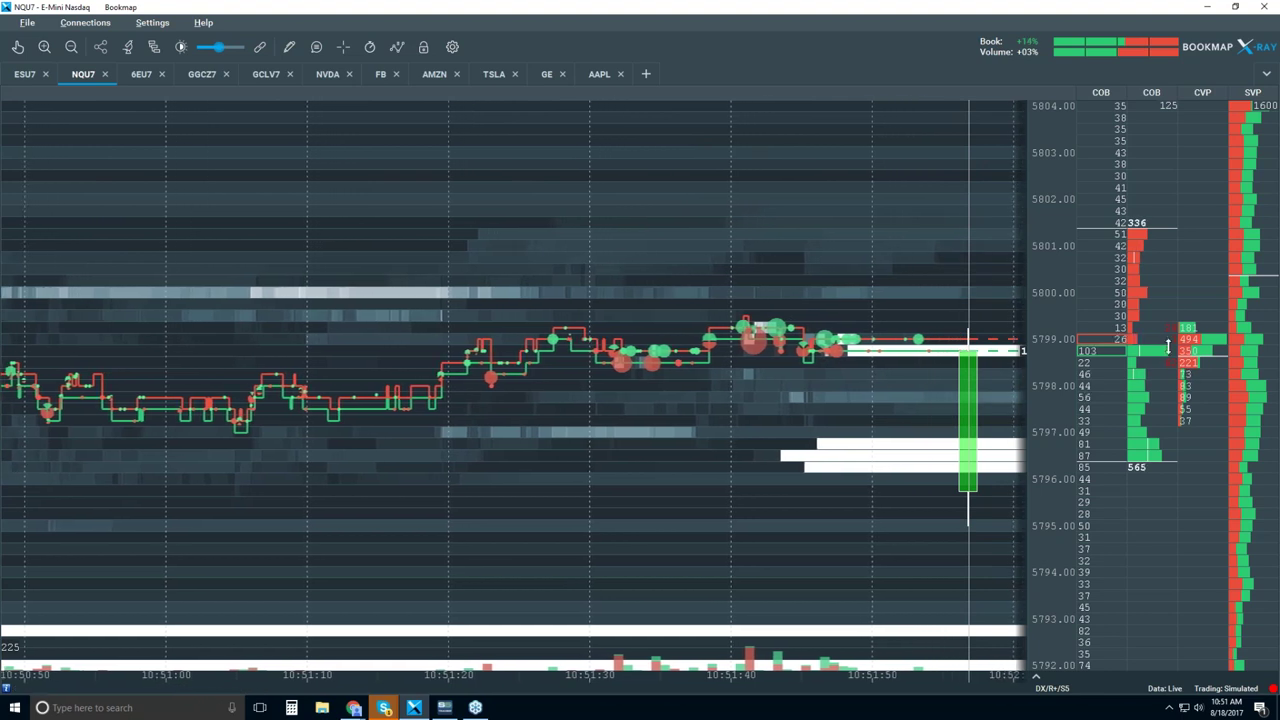
Zoom out to 10:10–10:50, then zoom back in around 10:17 to show 10:14–10:28
scroll(784, 387, "down", 2)
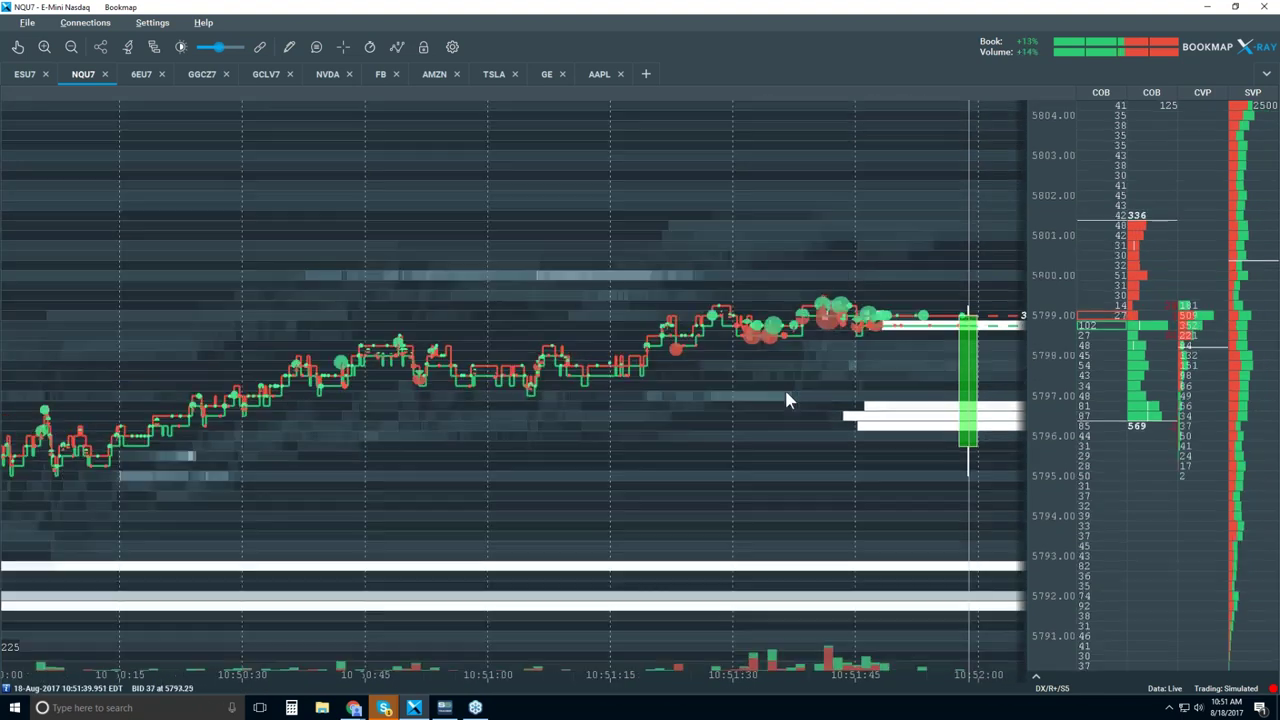
scroll(784, 387, "down", 4)
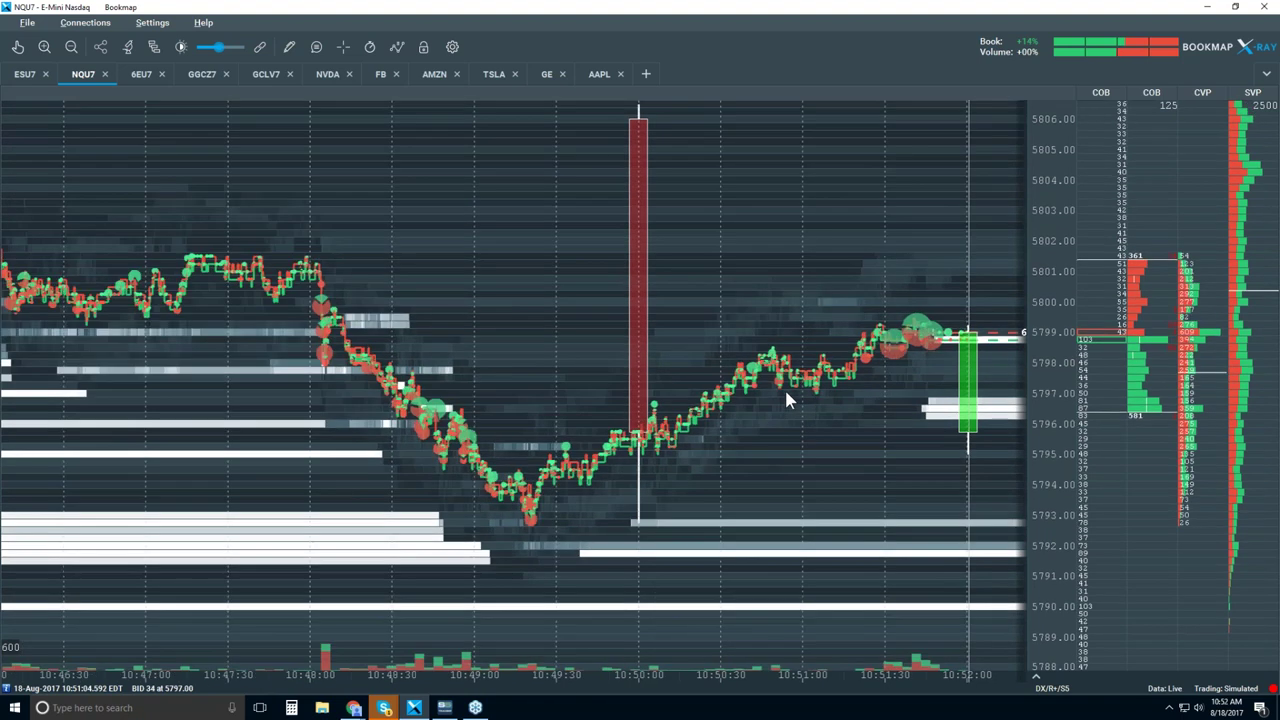
scroll(786, 393, "down", 4)
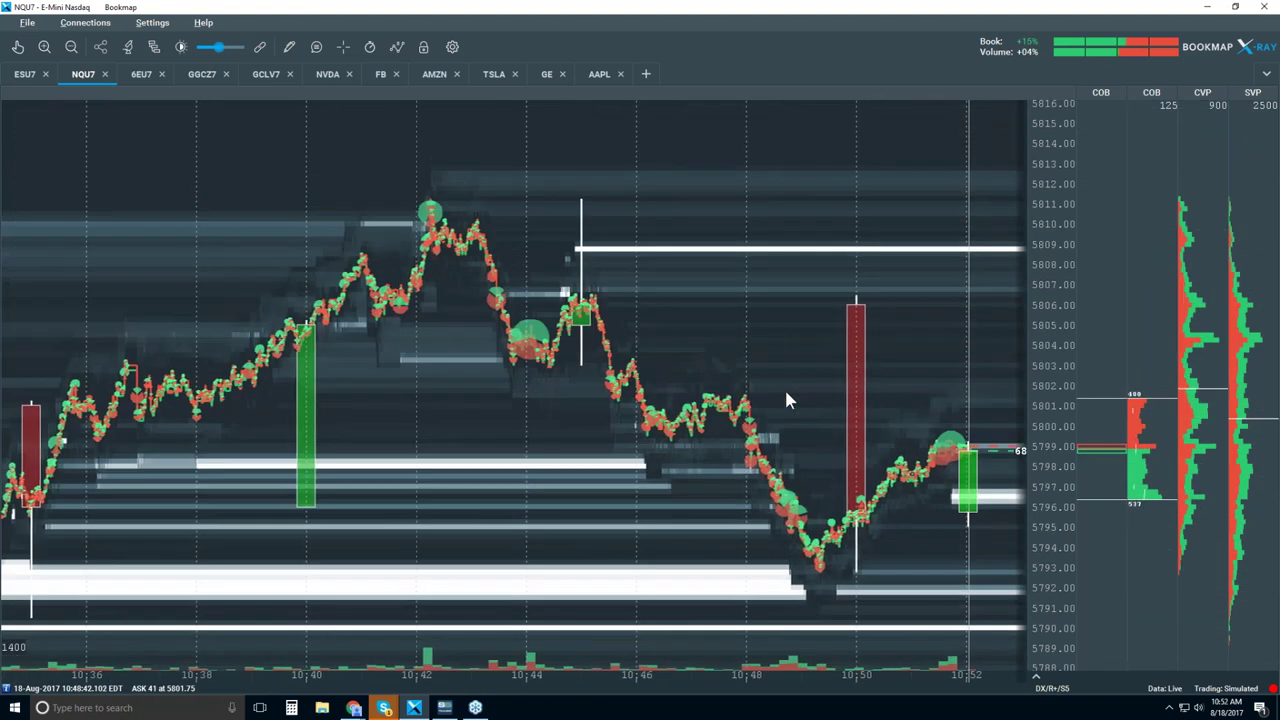
scroll(787, 399, "down", 1)
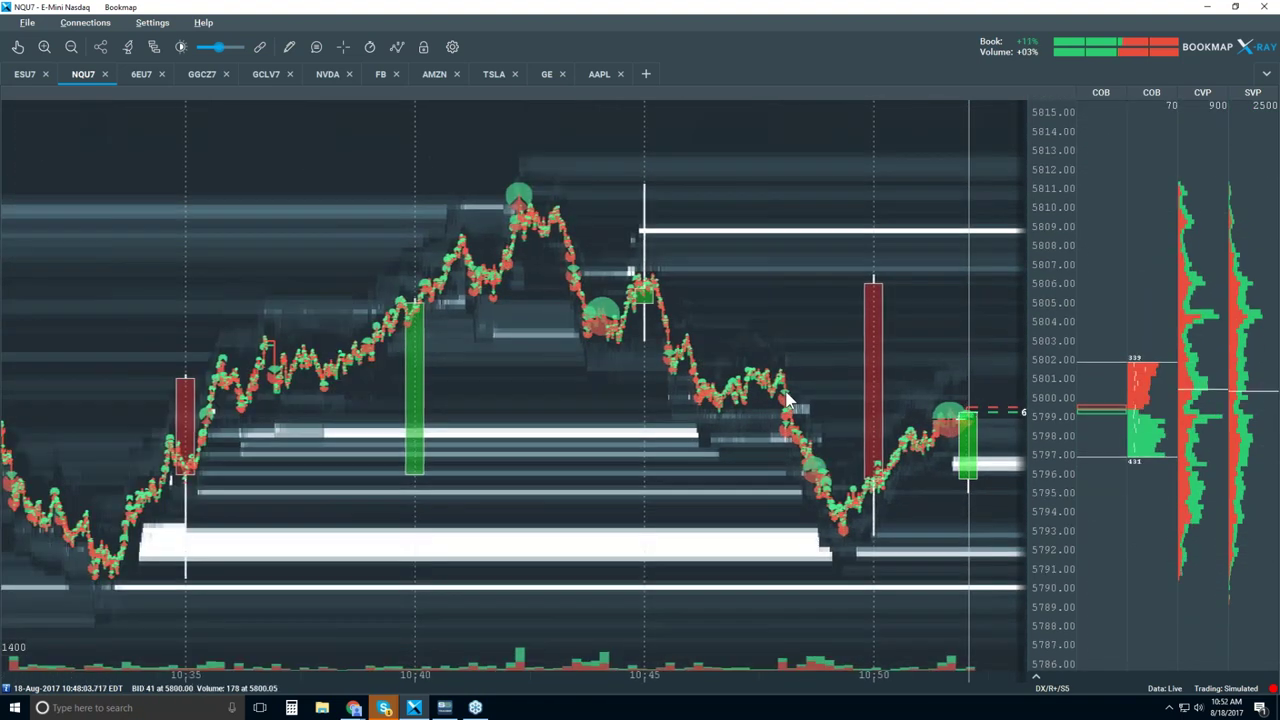
scroll(787, 398, "down", 3)
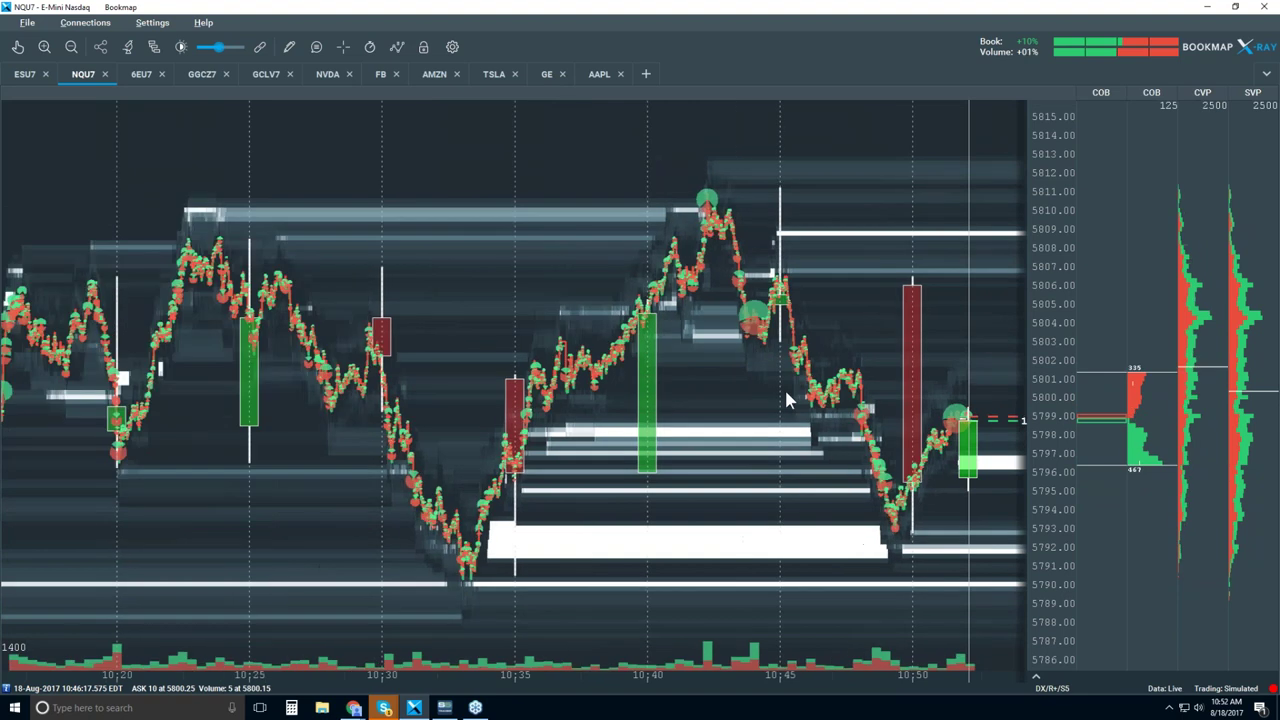
scroll(786, 395, "down", 2)
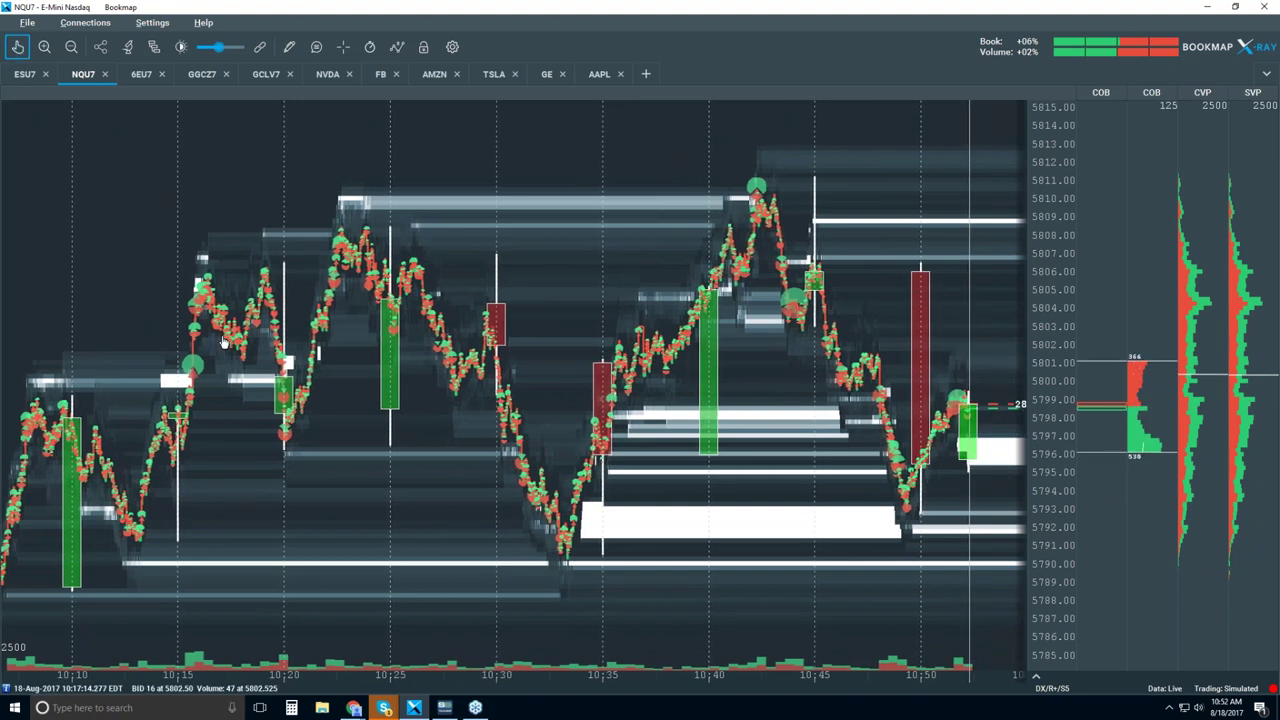
scroll(222, 342, "up", 2)
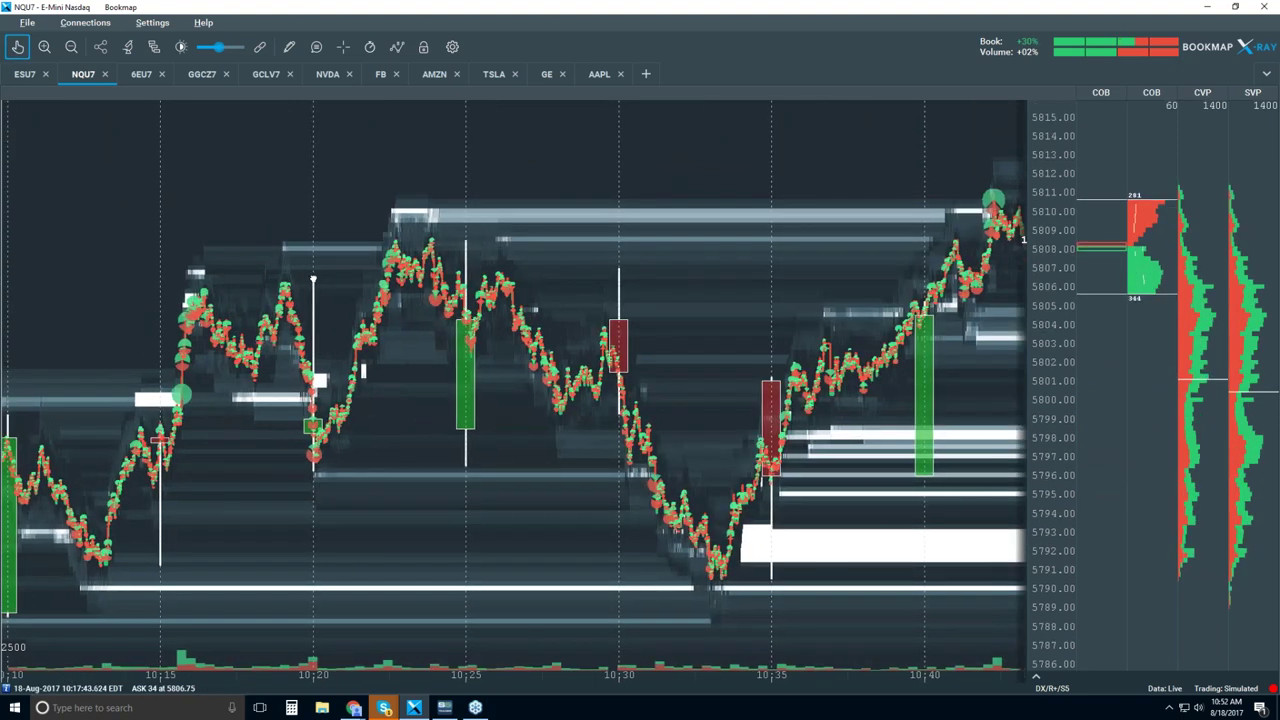
scroll(314, 253, "up", 2)
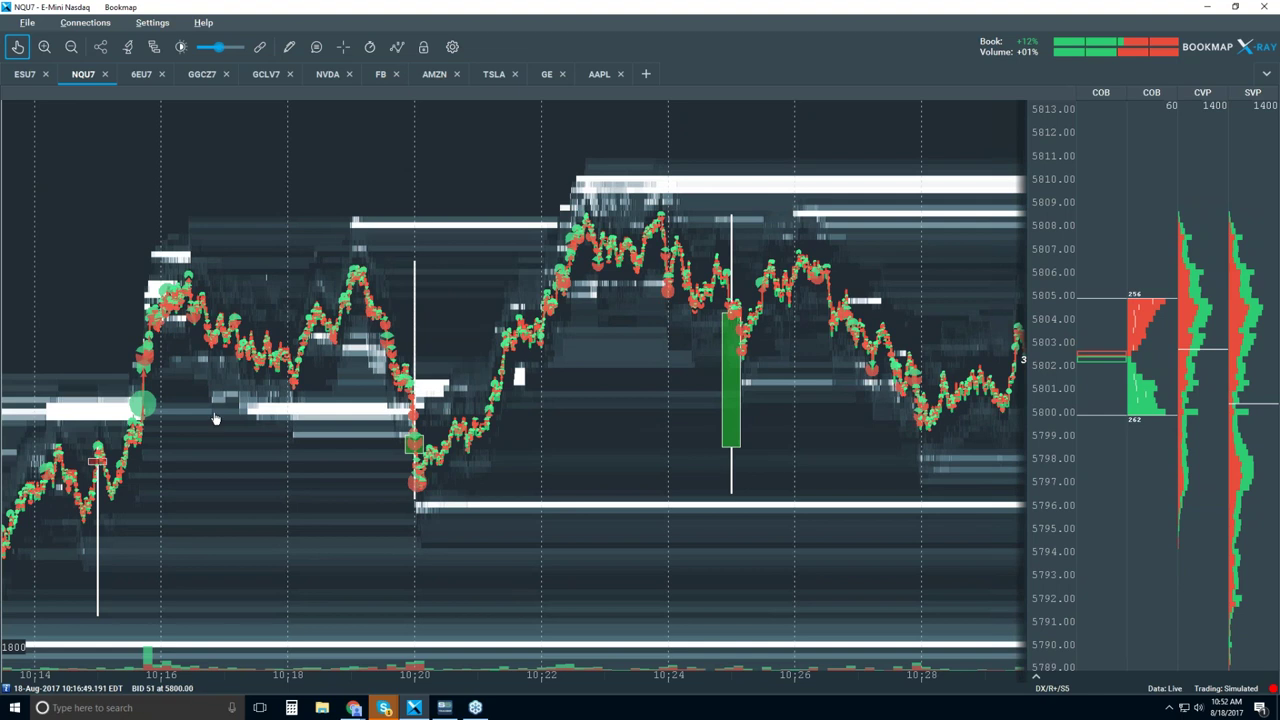
Set Candlestick Bars to Off in the chart components list
left_click(397, 48)
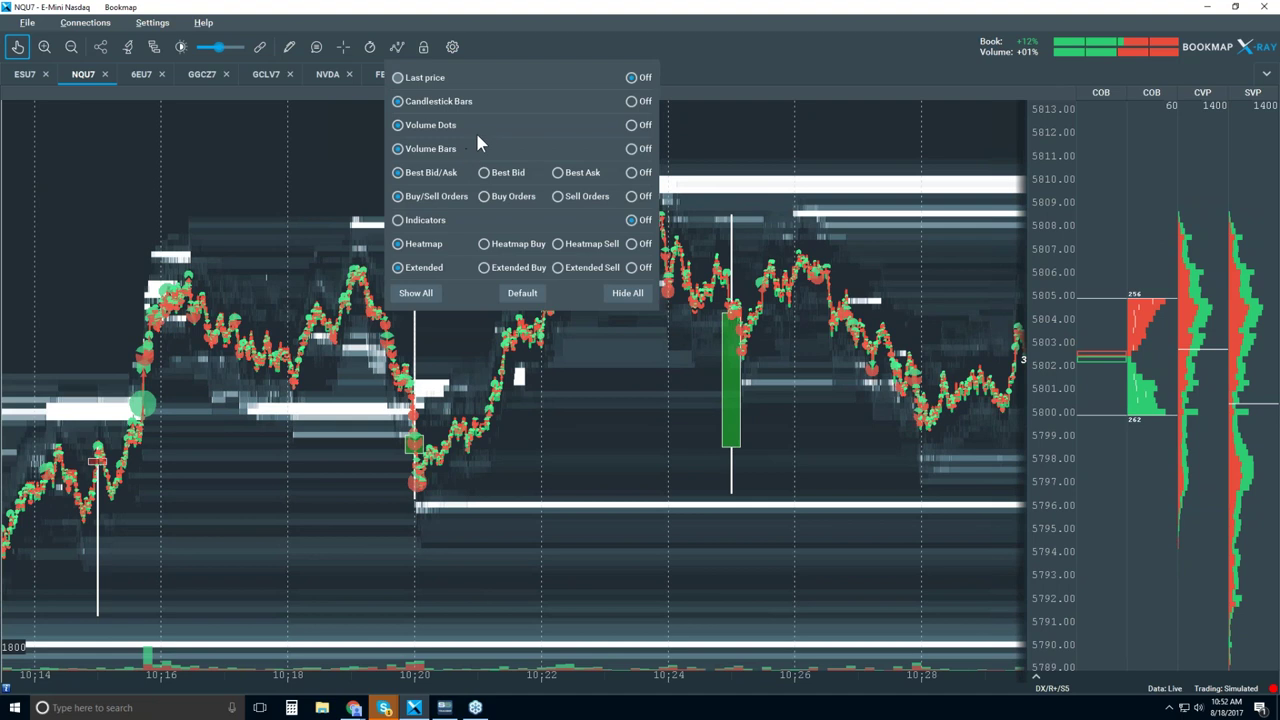
left_click(638, 102)
left_click(757, 47)
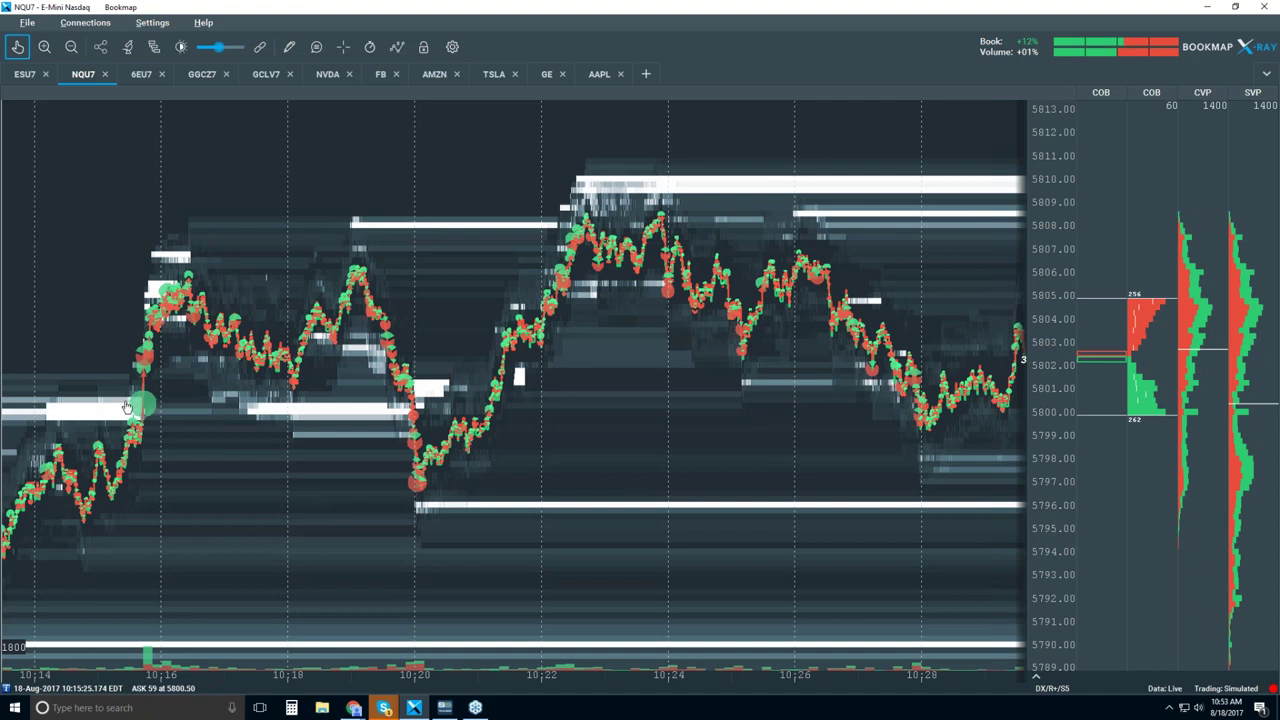
Zoom deep into 10:15:43 and pan to frame about 10:15:42.3–10:15:43.1 near 5800
scroll(124, 404, "up", 5)
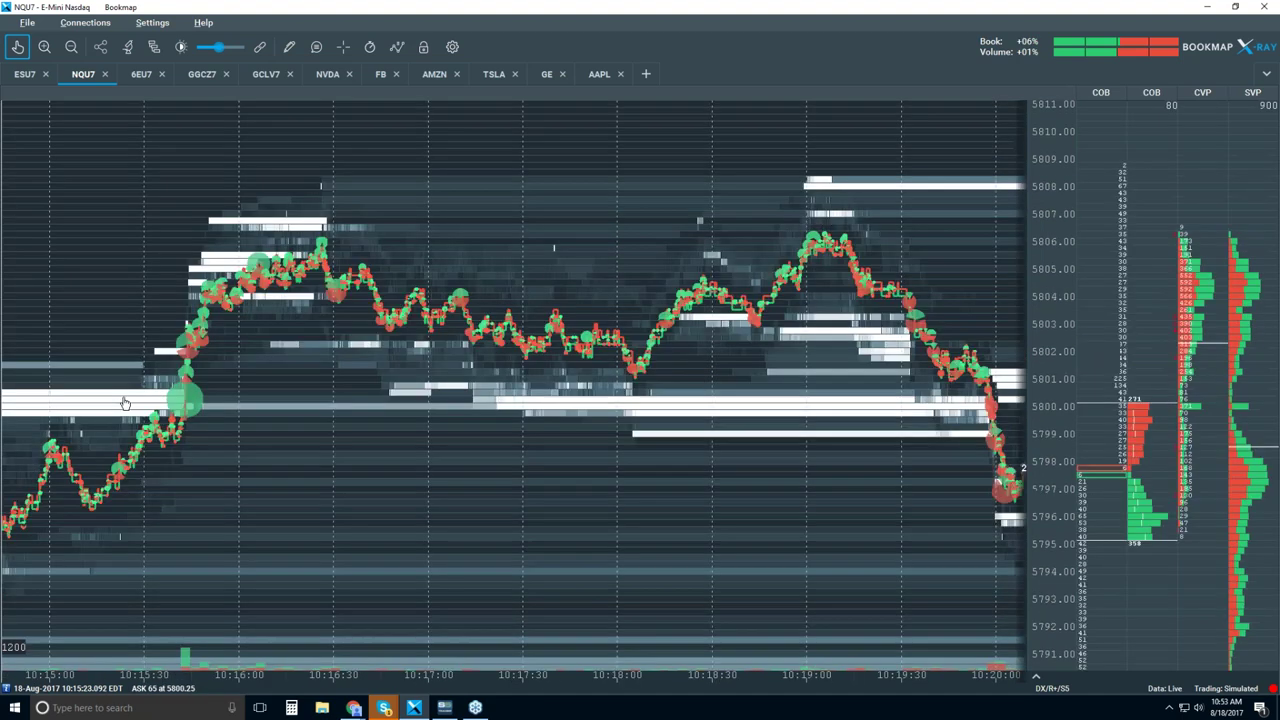
scroll(326, 406, "up", 4)
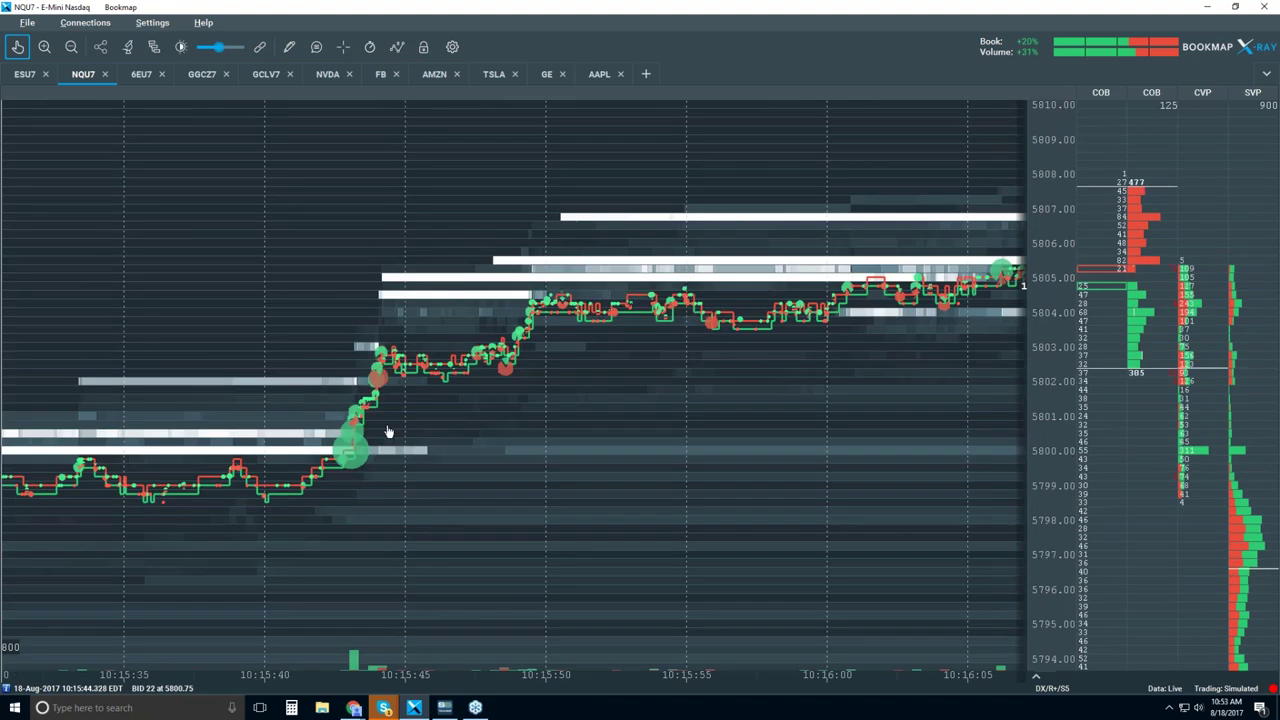
scroll(369, 413, "up", 2)
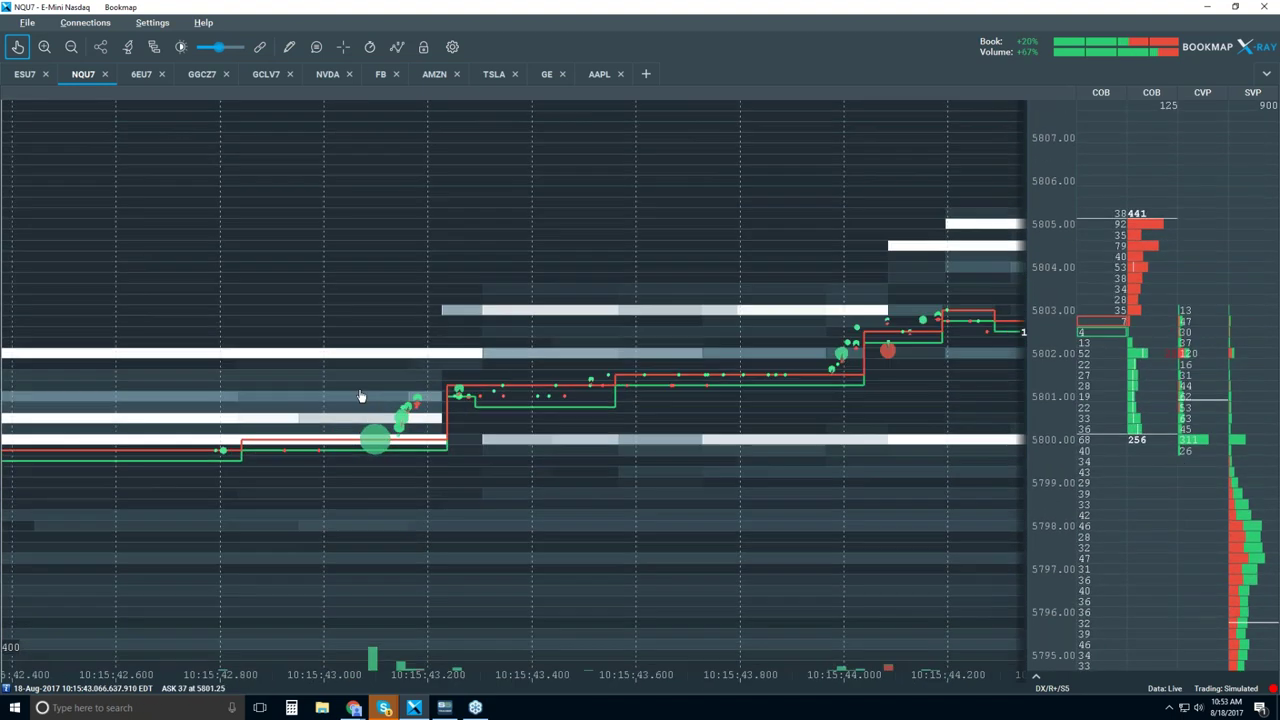
scroll(393, 404, "up", 2)
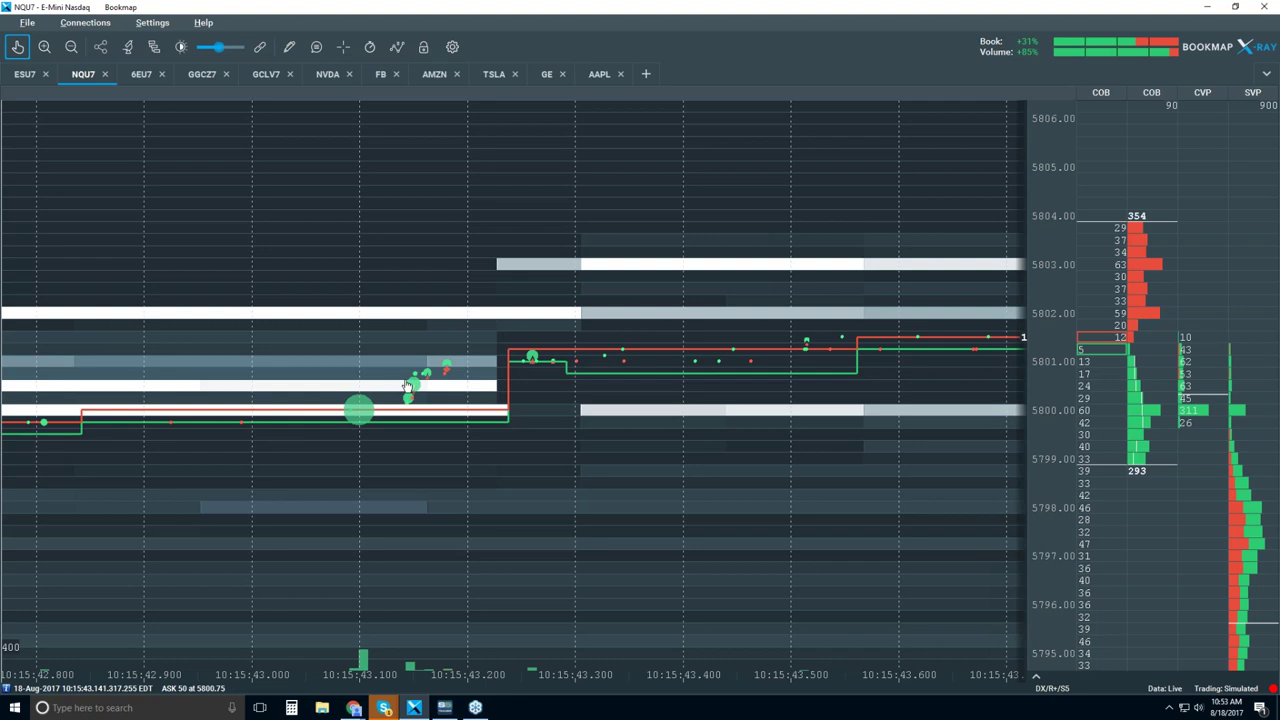
left_click_drag(142, 380, 791, 375)
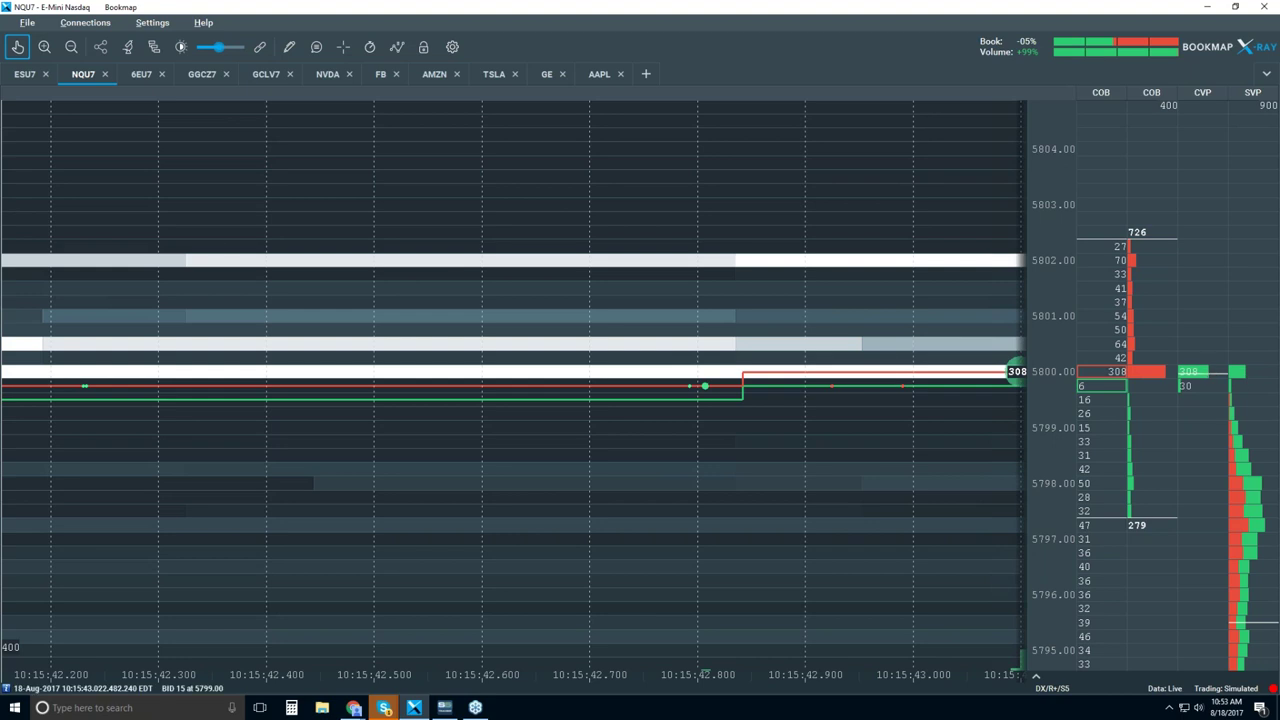
left_click_drag(943, 434, 888, 428)
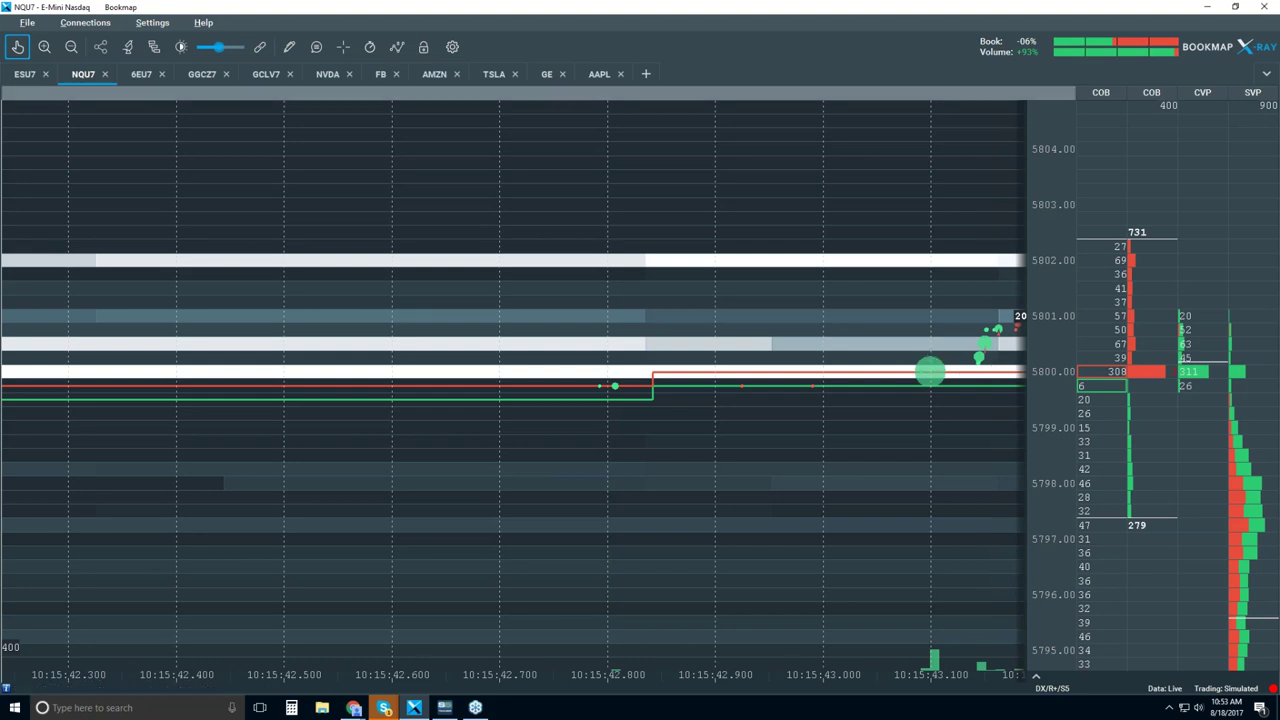
Open and close the chart components list, then zoom out to about 10:15:15–10:16:02
left_click(398, 47)
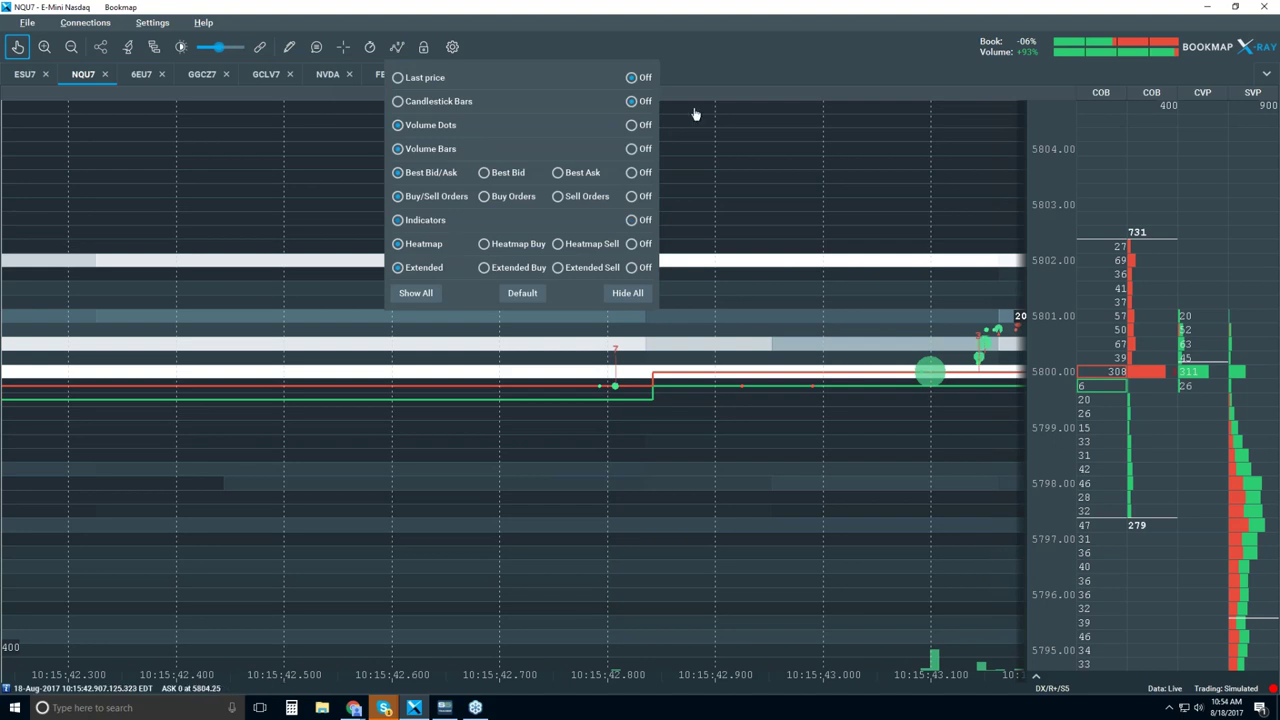
left_click(755, 67)
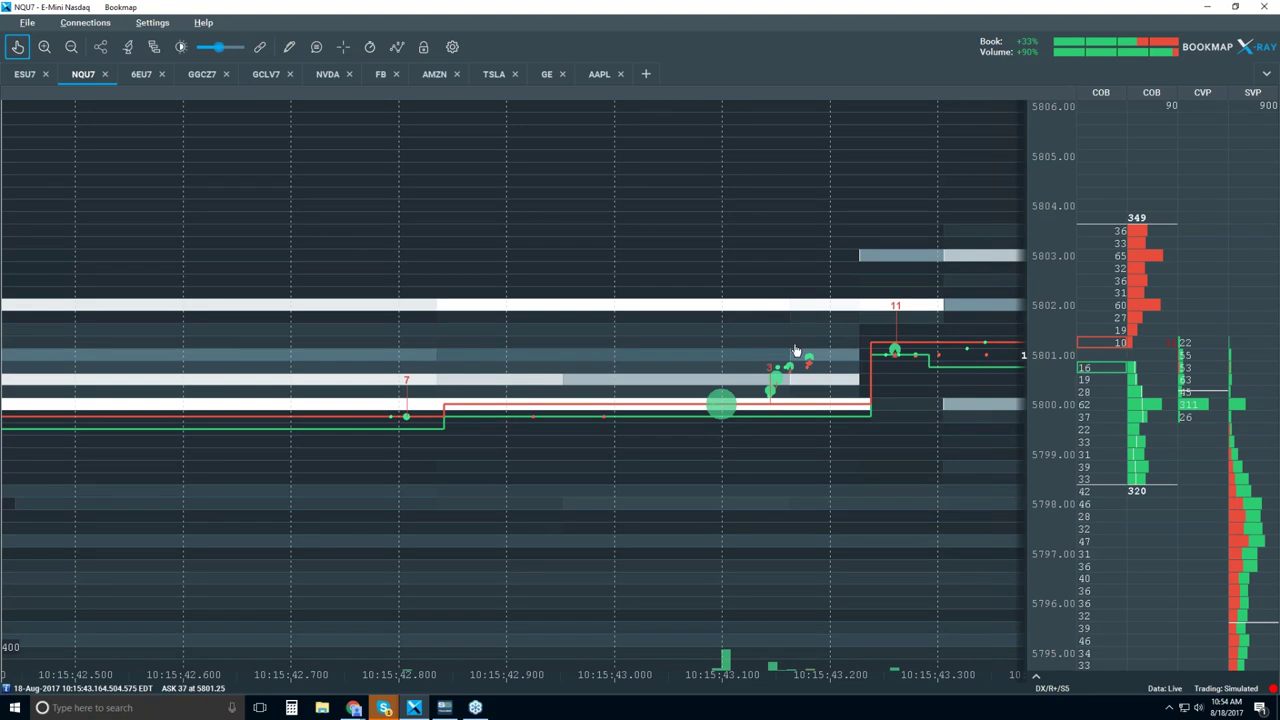
scroll(826, 316, "down", 1)
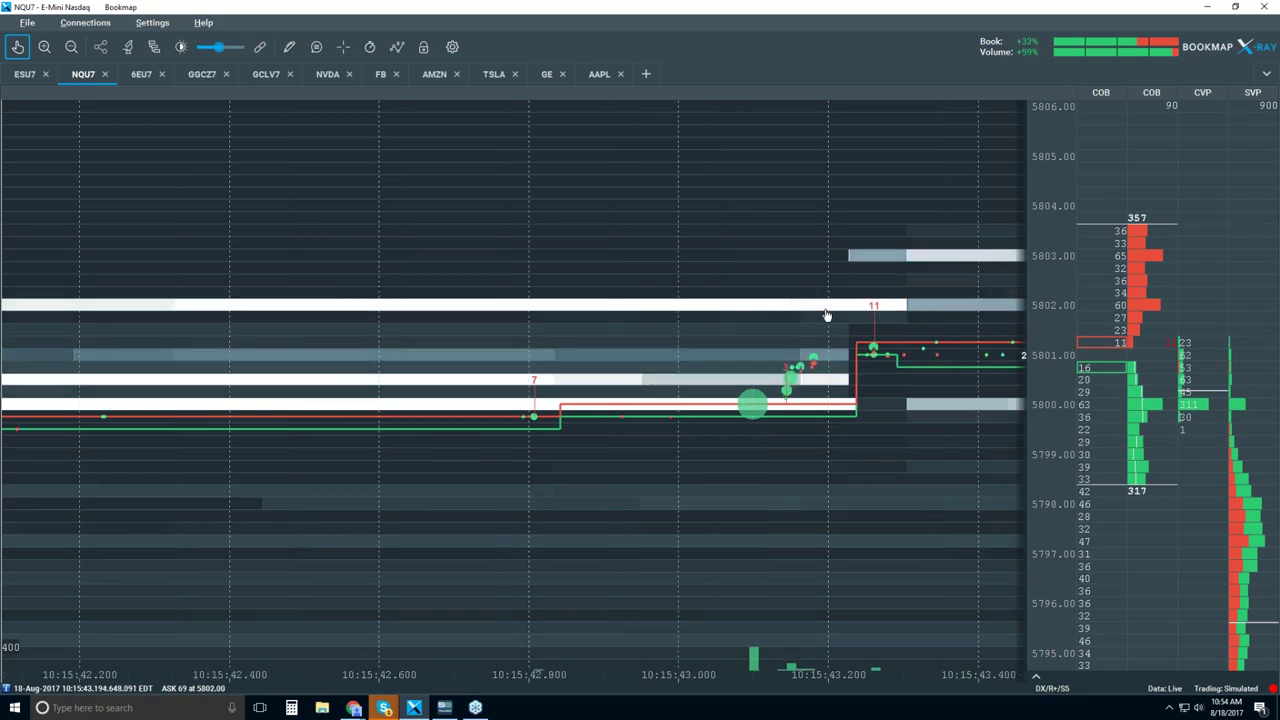
scroll(826, 316, "down", 4)
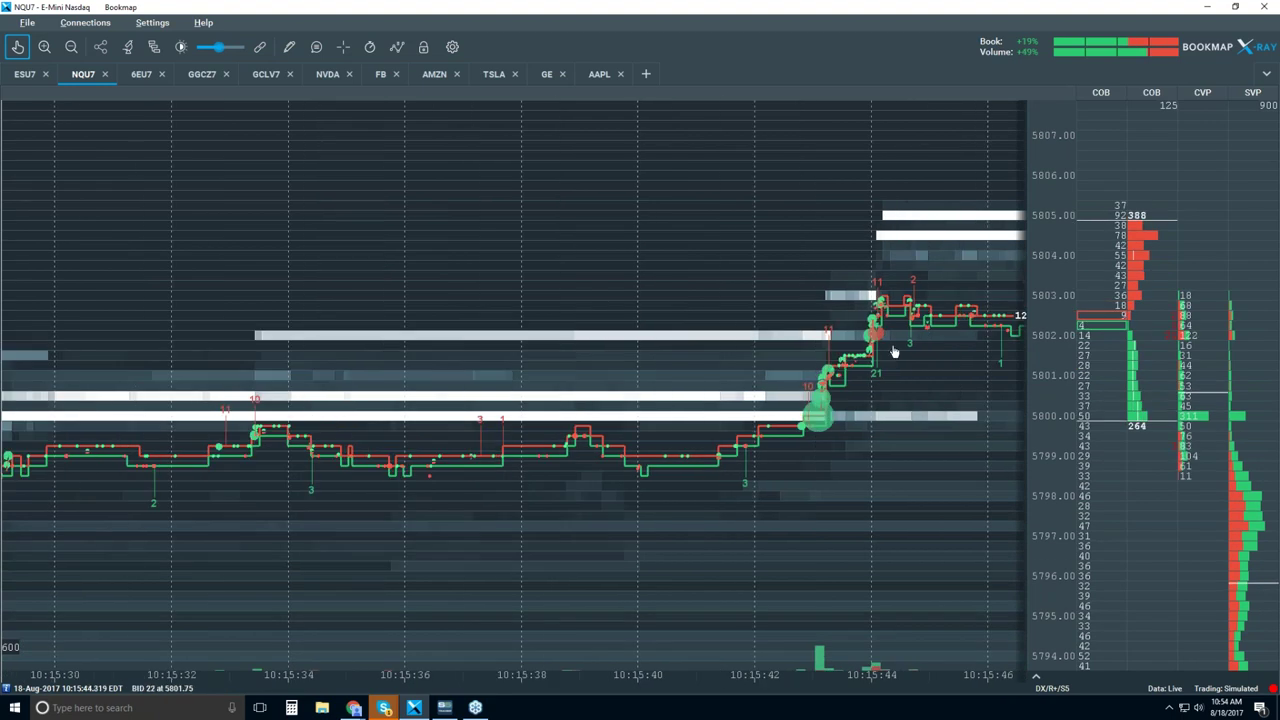
scroll(836, 397, "down", 2)
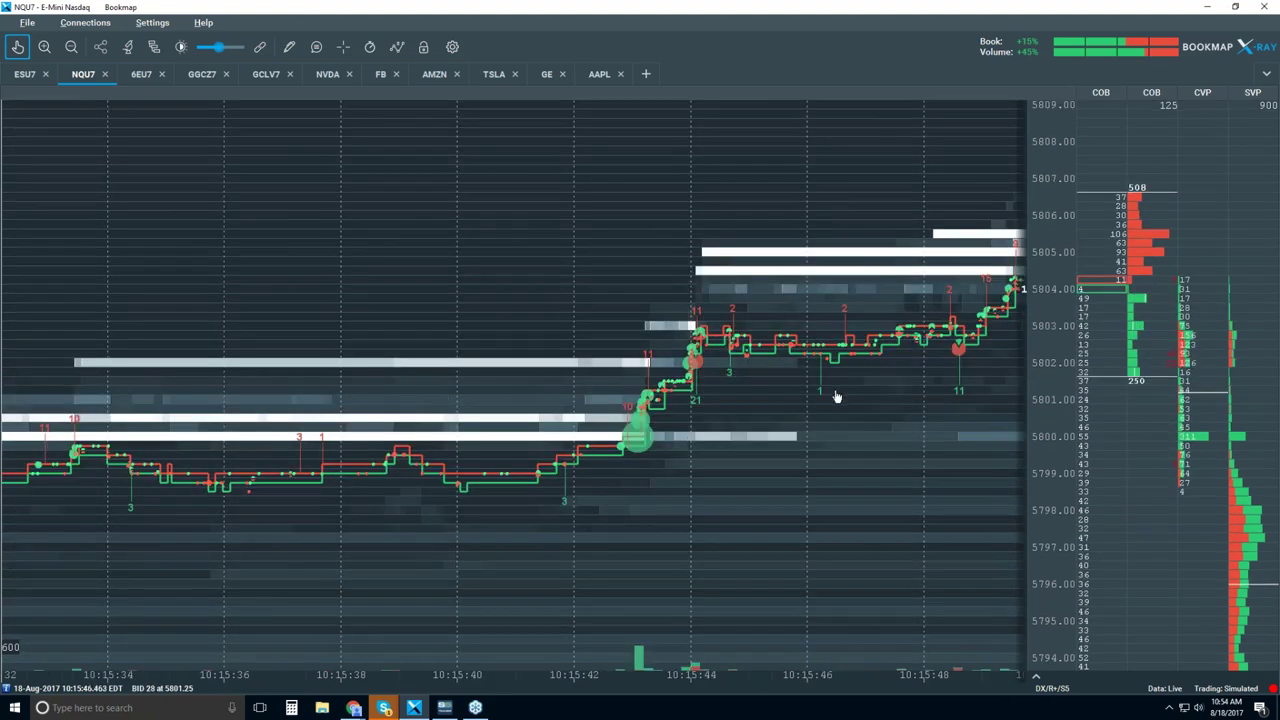
scroll(836, 397, "down", 2)
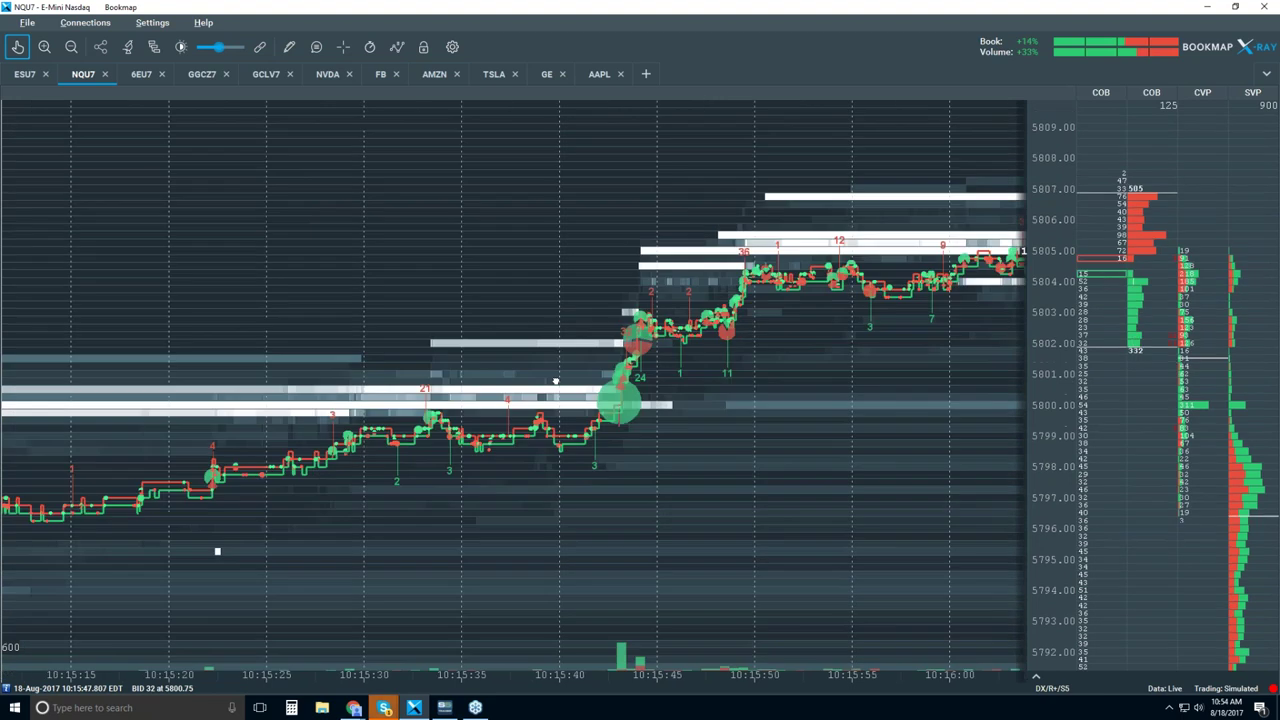
Zoom the NQU7 time axis out to about 10:15:25–10:17:50 with 10-second labels
scroll(676, 387, "down", 2)
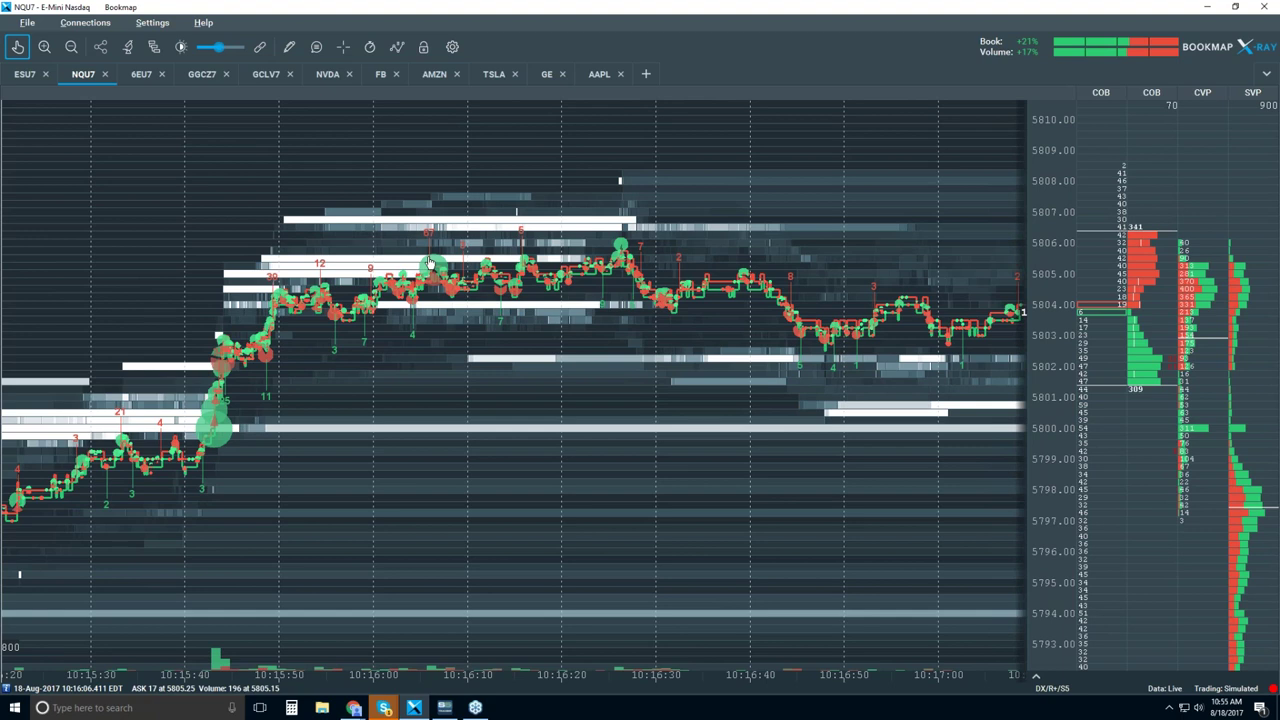
scroll(824, 332, "down", 2)
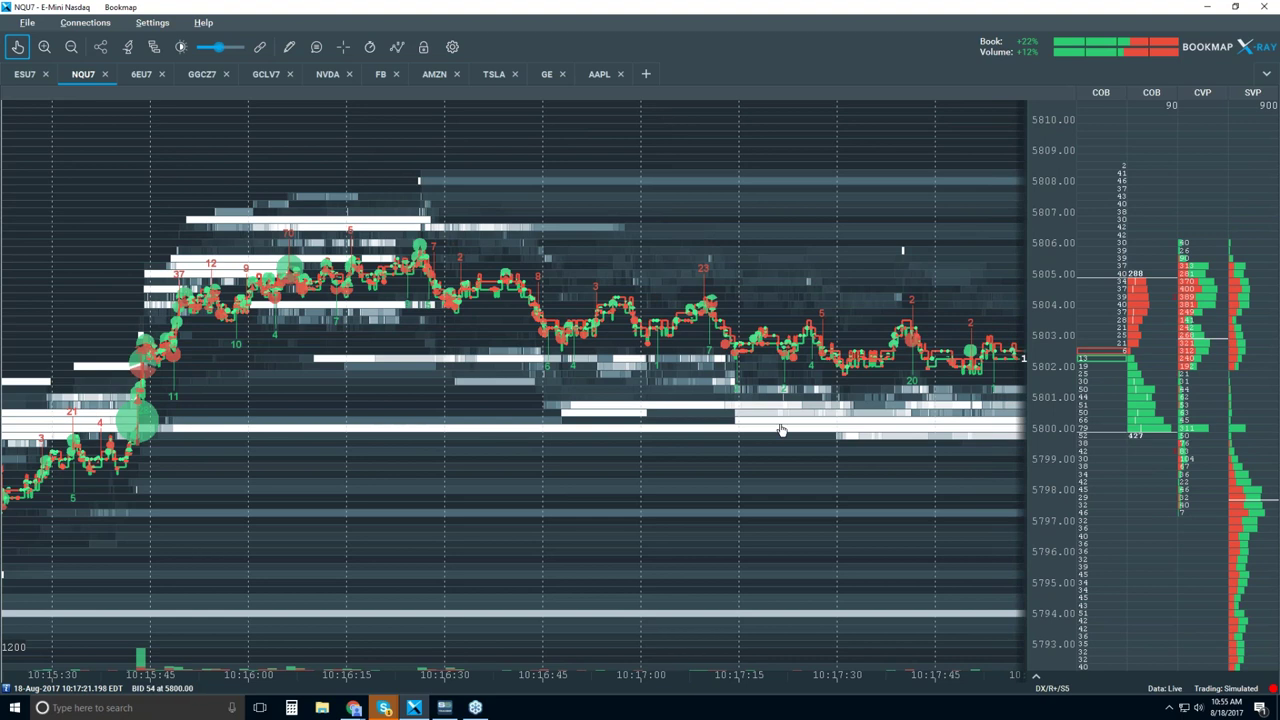
Zoom out further so the heatmap reaches about 10:20, showing the drop toward 5797
scroll(780, 430, "down", 2)
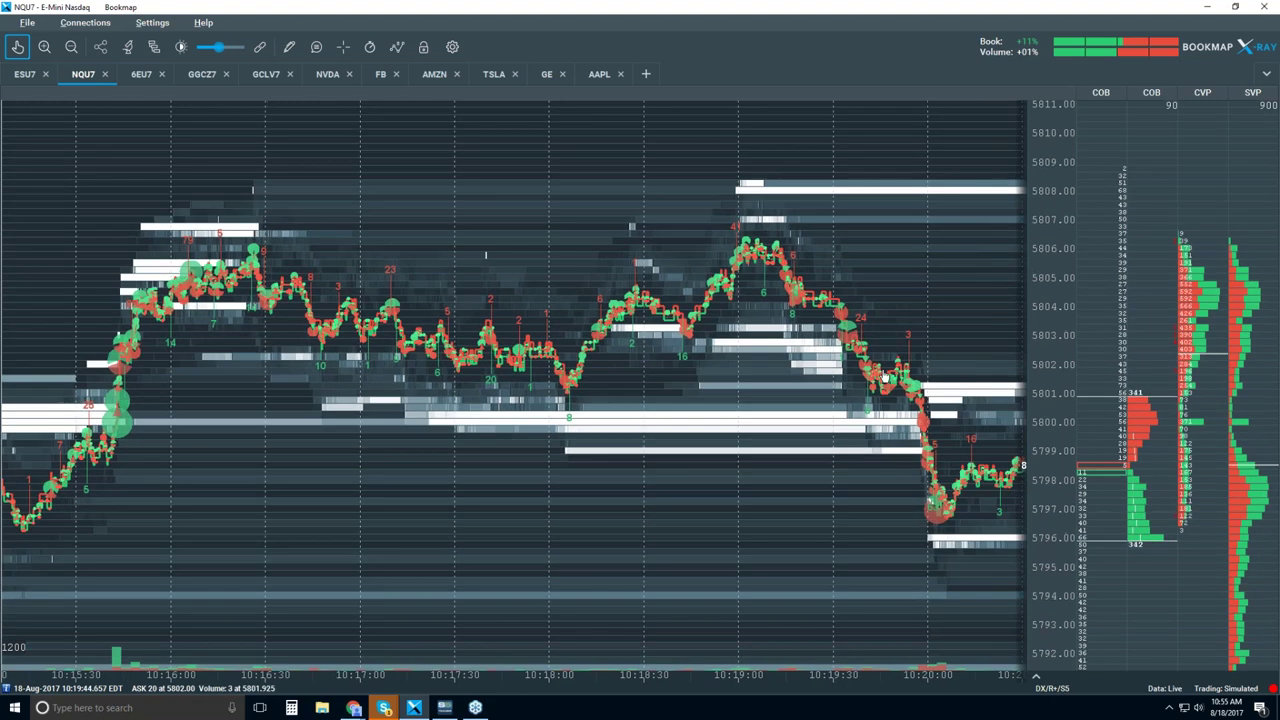
Zoom into the 10:20 plunge, then back out to about 10:17–10:21:45
scroll(936, 398, "up", 5)
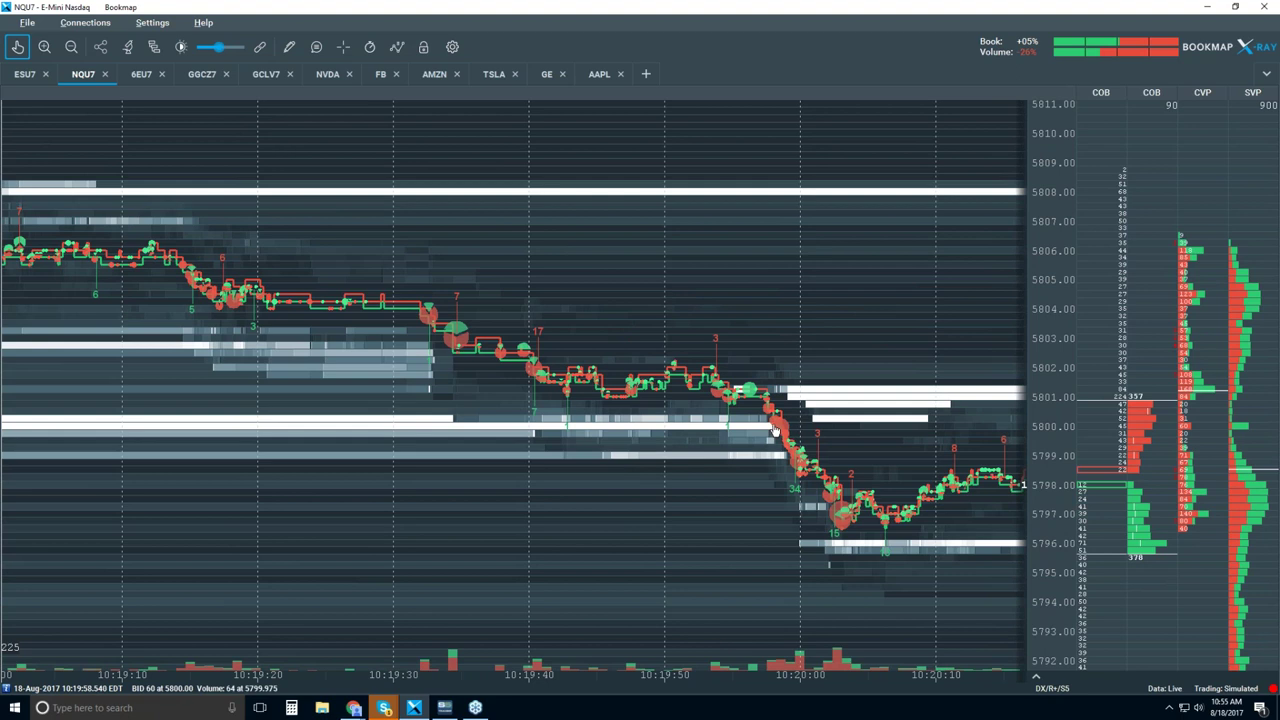
scroll(775, 432, "up", 5)
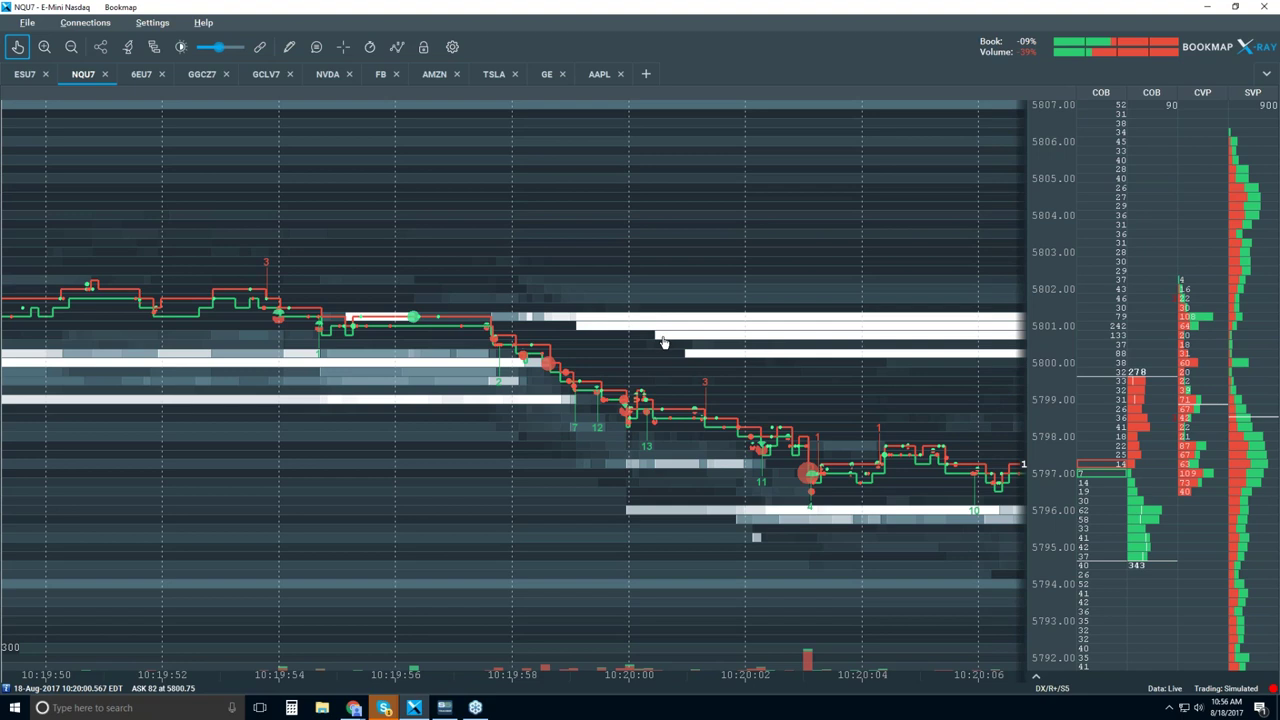
scroll(662, 400, "down", 3)
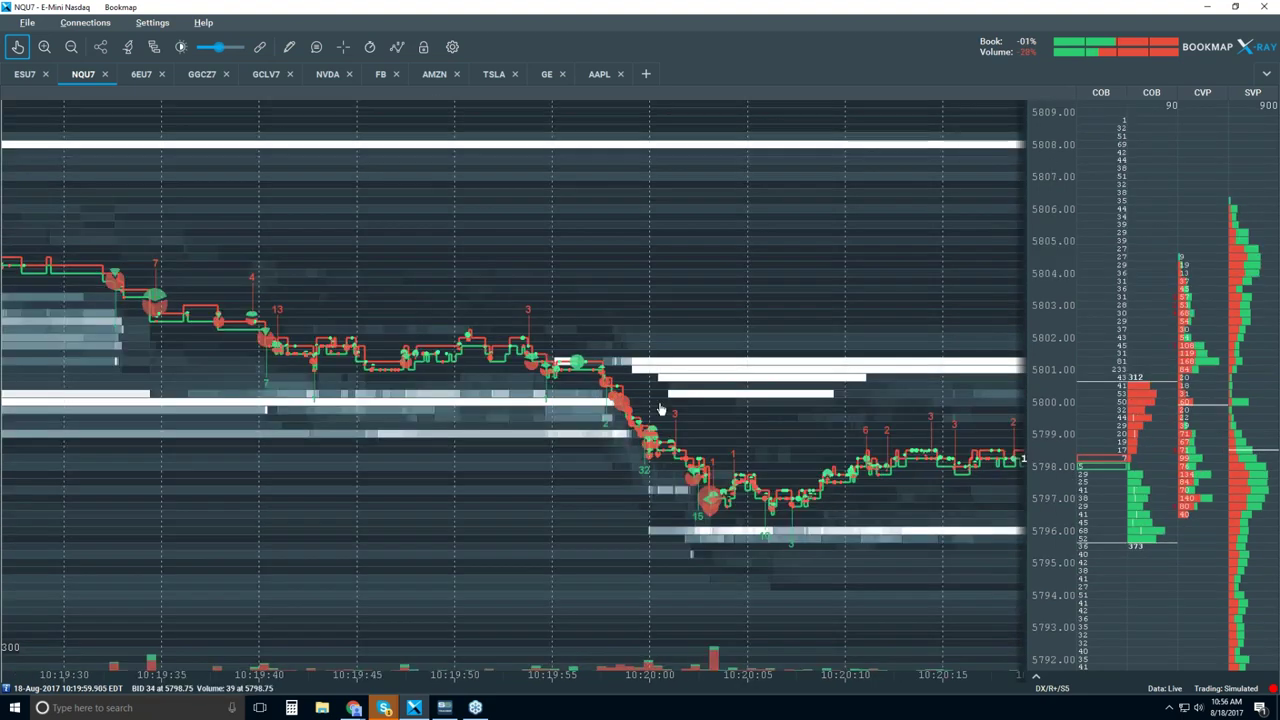
scroll(660, 408, "down", 4)
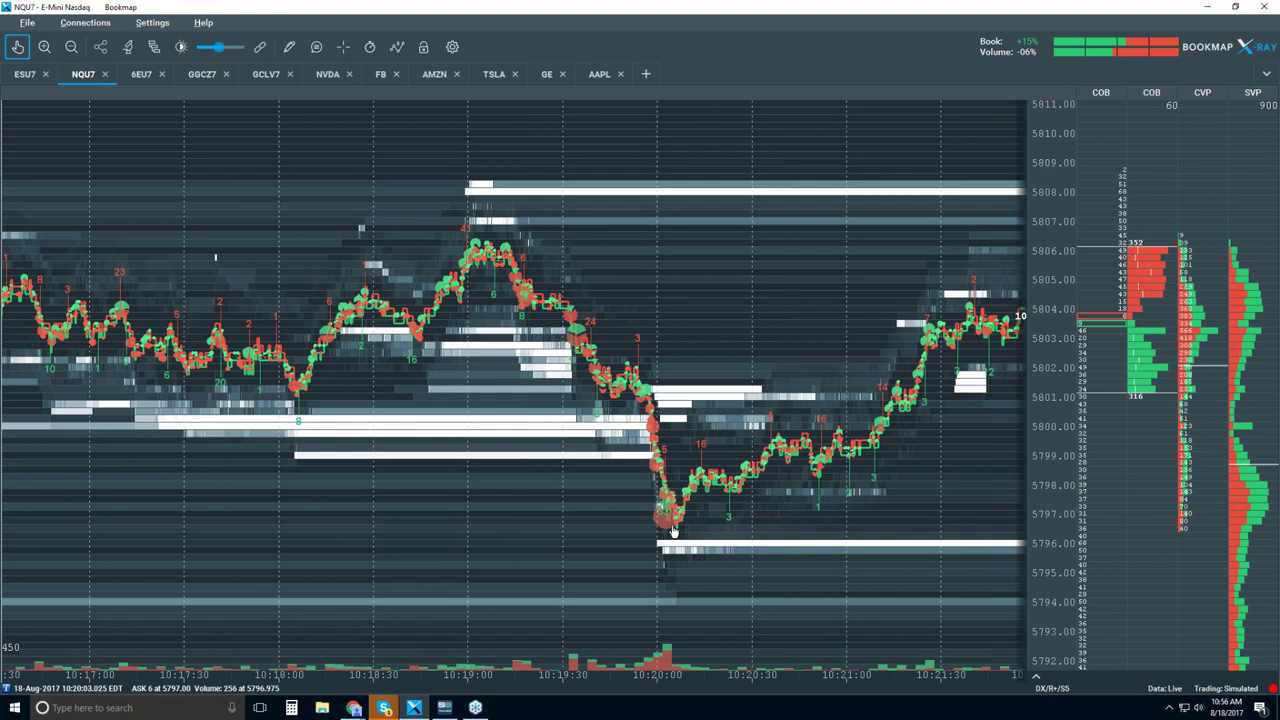
Zoom the time axis out to about 35–40 minutes, reaching the live edge near 10:57
scroll(673, 530, "down", 5)
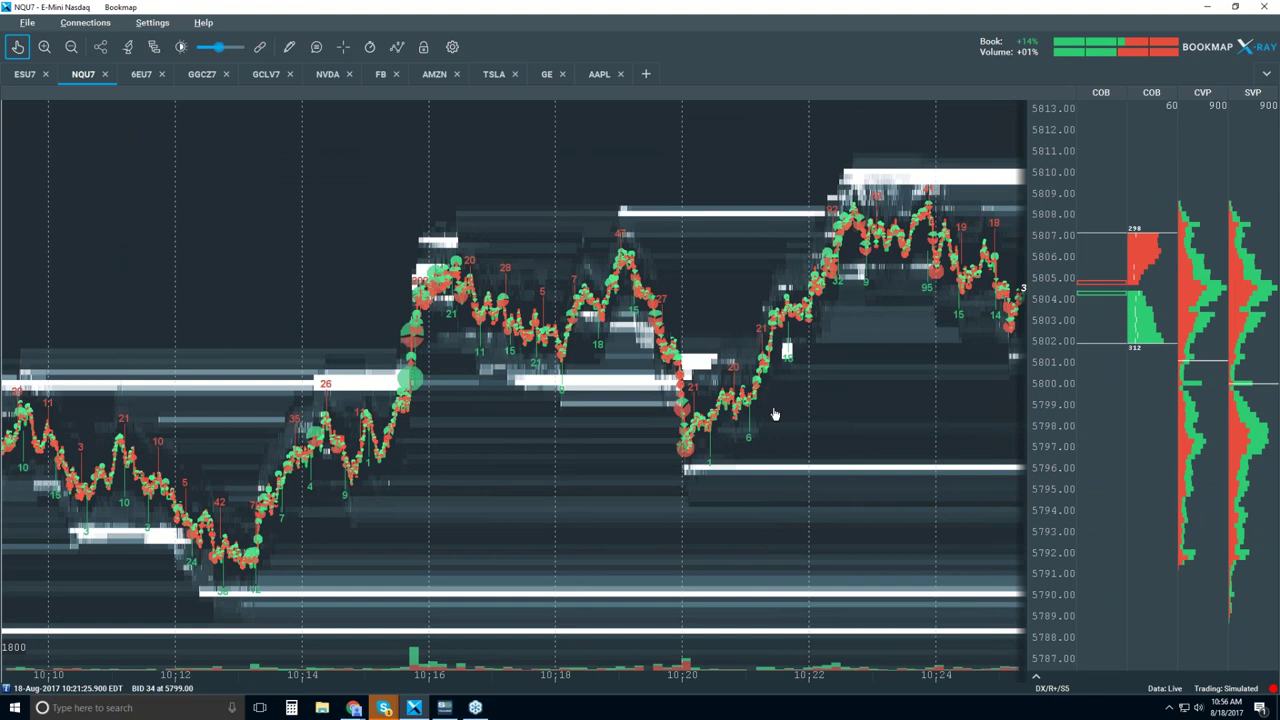
scroll(798, 342, "up", 6)
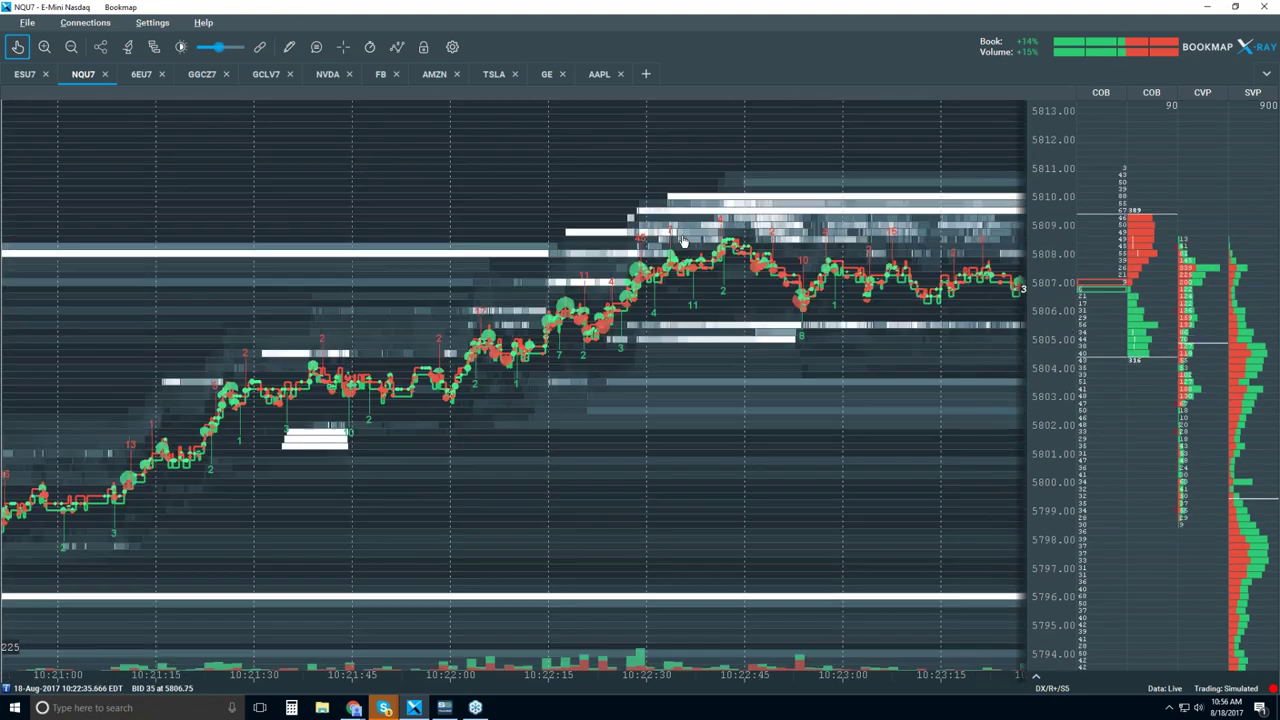
scroll(764, 313, "down", 5)
scroll(764, 313, "down", 3)
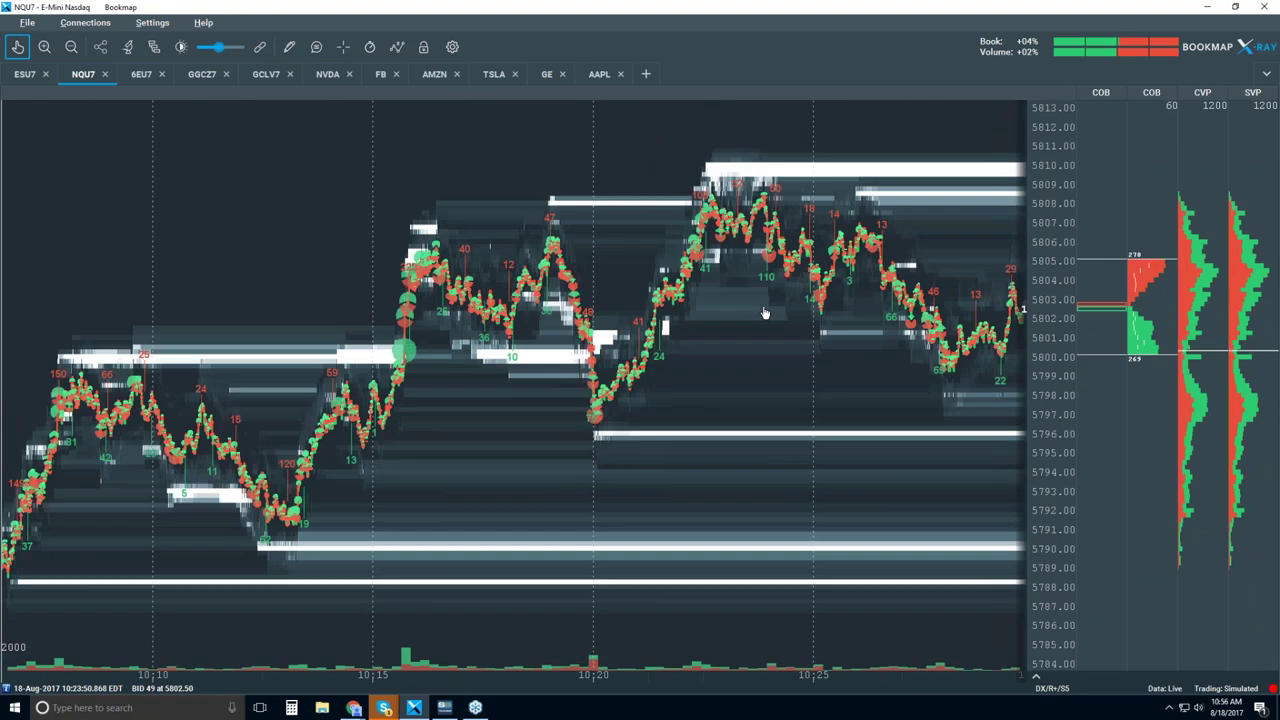
scroll(764, 313, "down", 3)
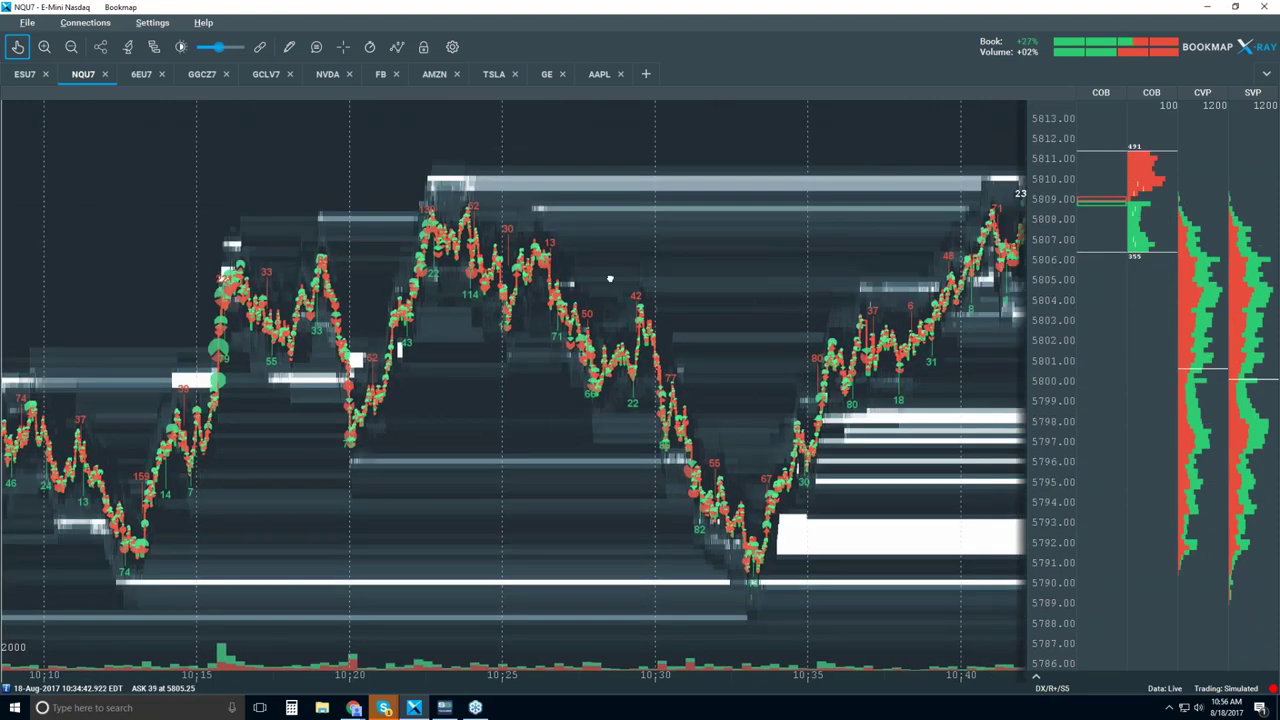
scroll(770, 405, "down", 2)
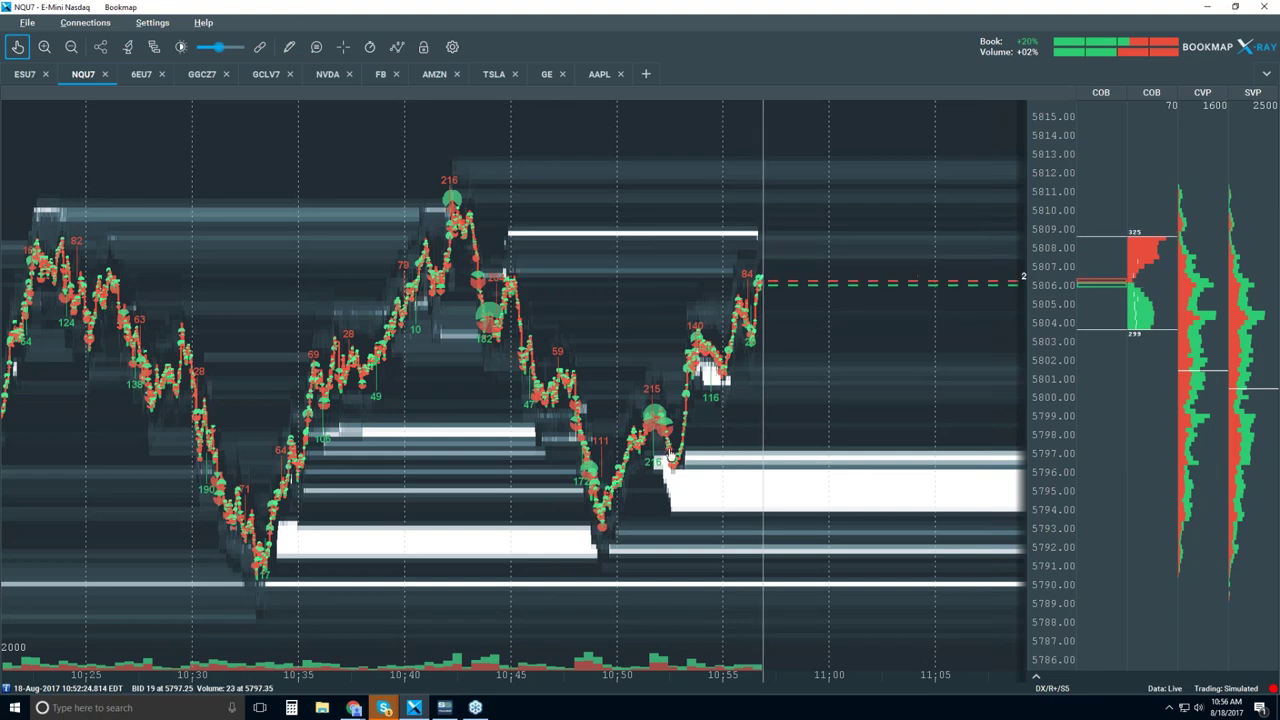
Zoom in on 10:40–10:55, then slightly out to show about 10:38–10:58
scroll(598, 484, "up", 4)
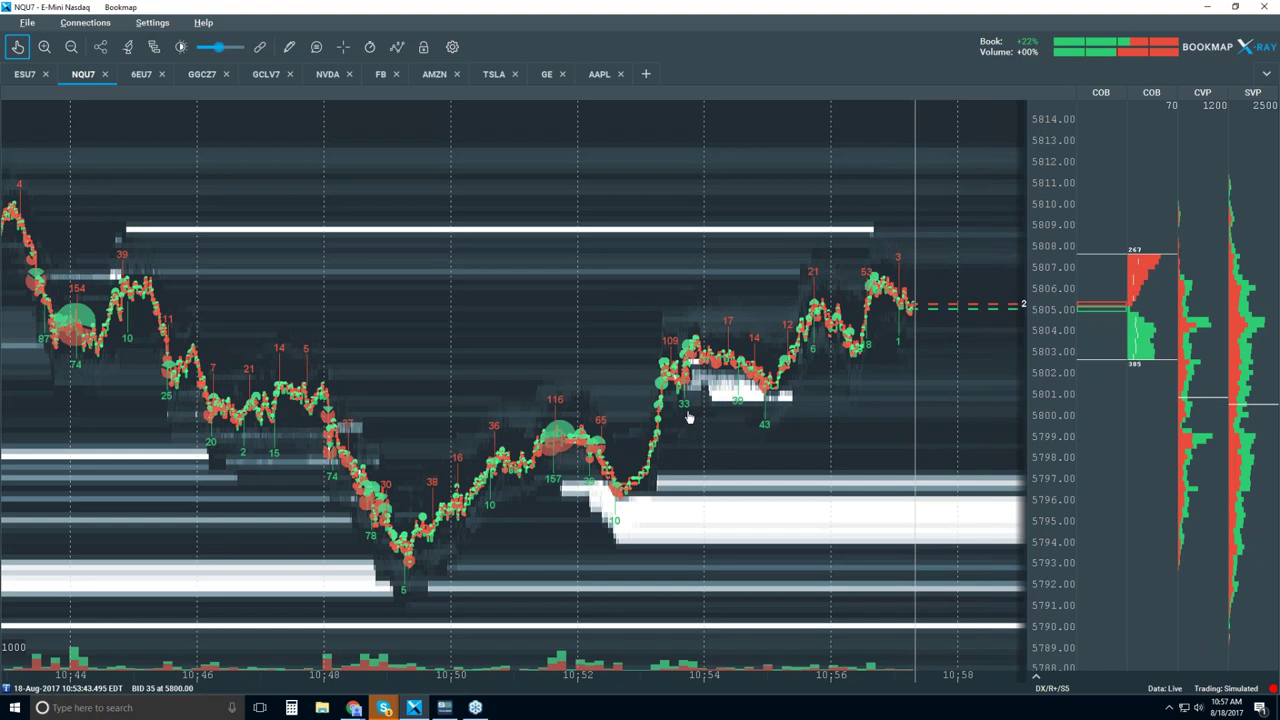
scroll(688, 418, "down", 2)
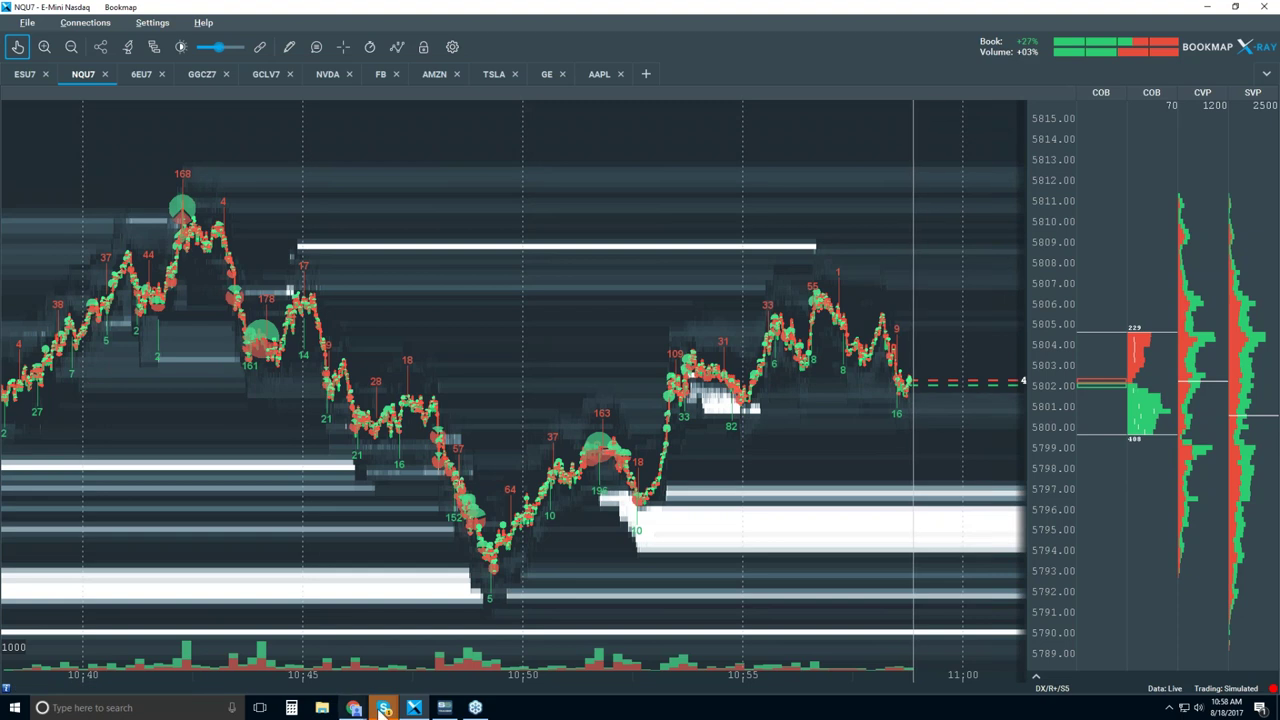
mouse_move(353, 710)
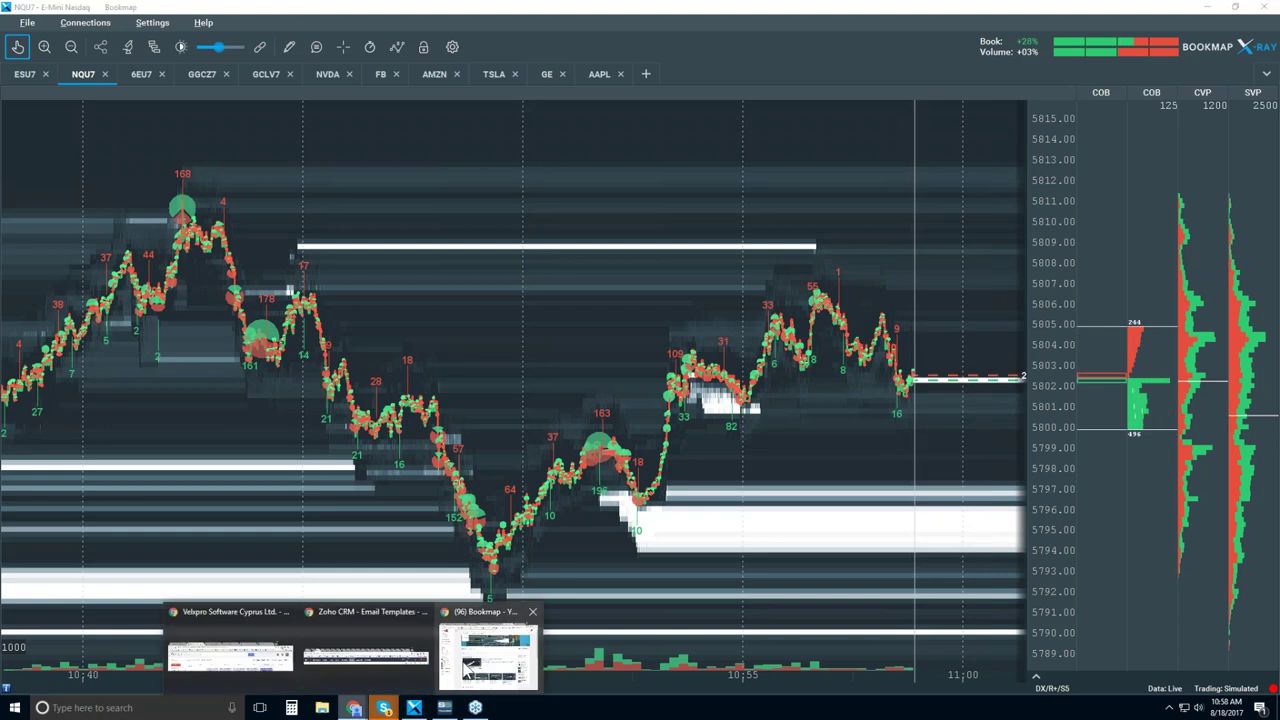
left_click(465, 671)
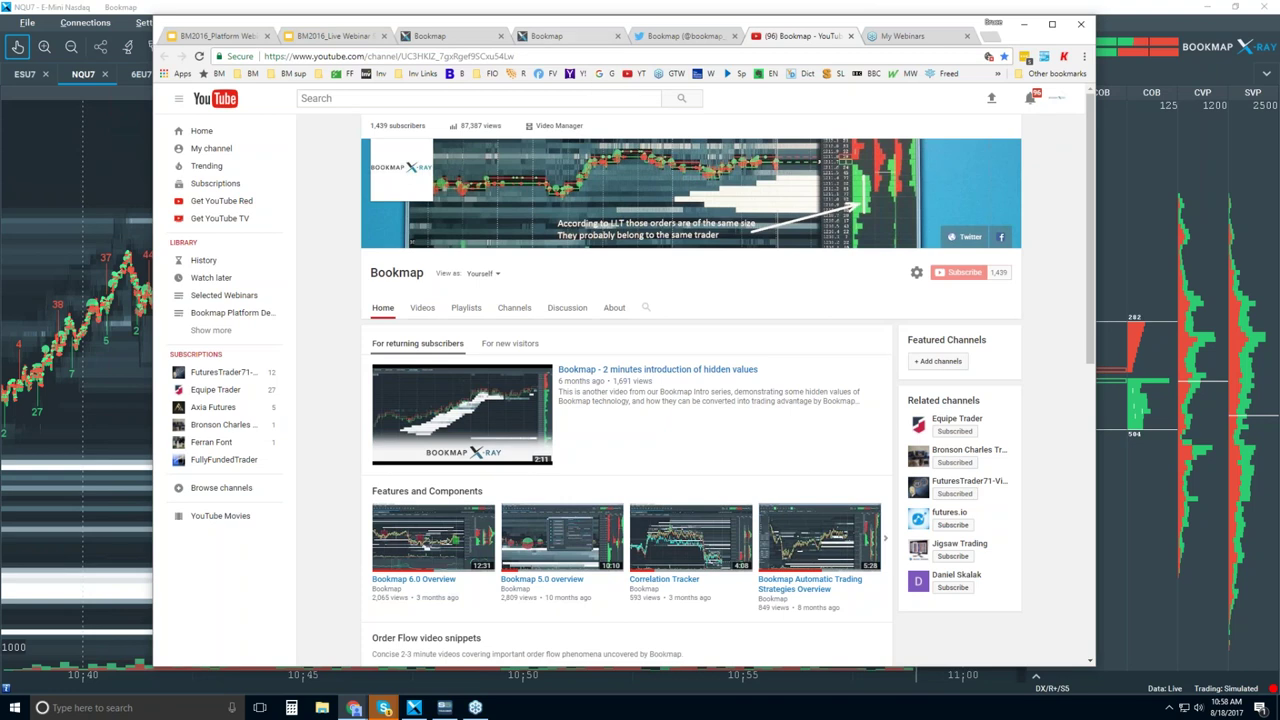
left_click_drag(514, 22, 1279, 22)
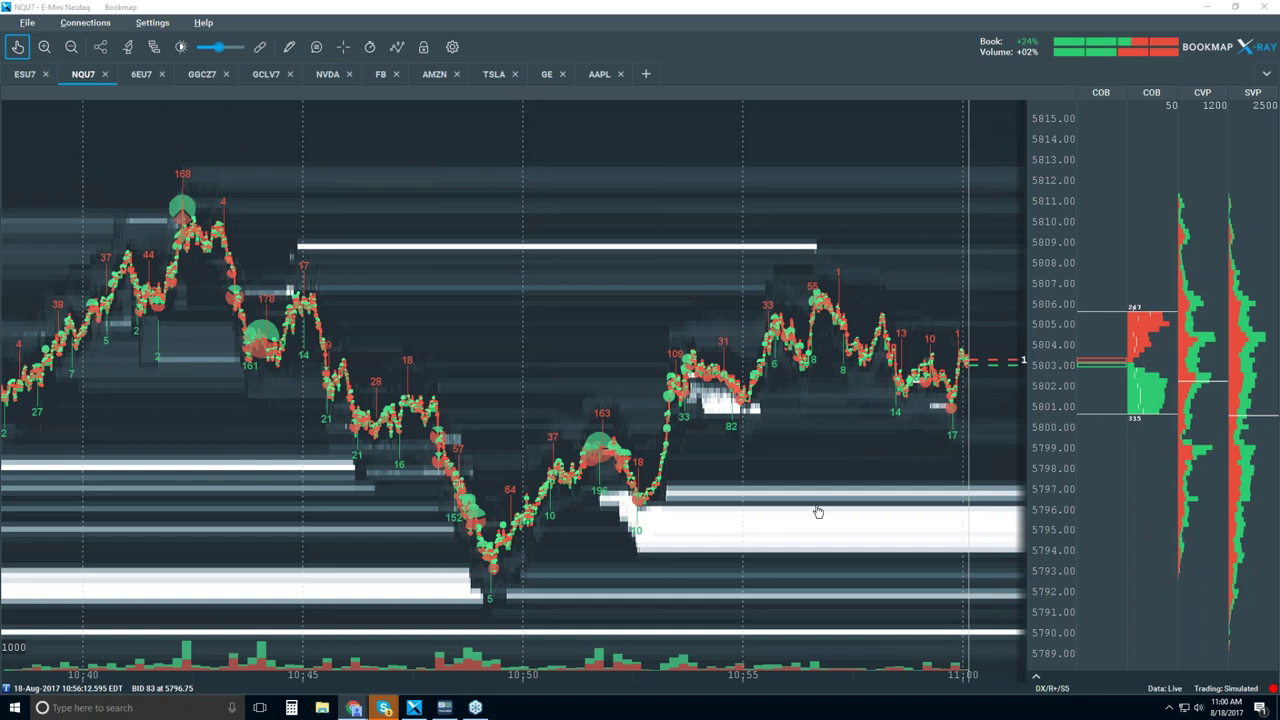
Pan the heatmap back through history and settle on about 10:33:30–10:36:40
left_click_drag(531, 419, 721, 425)
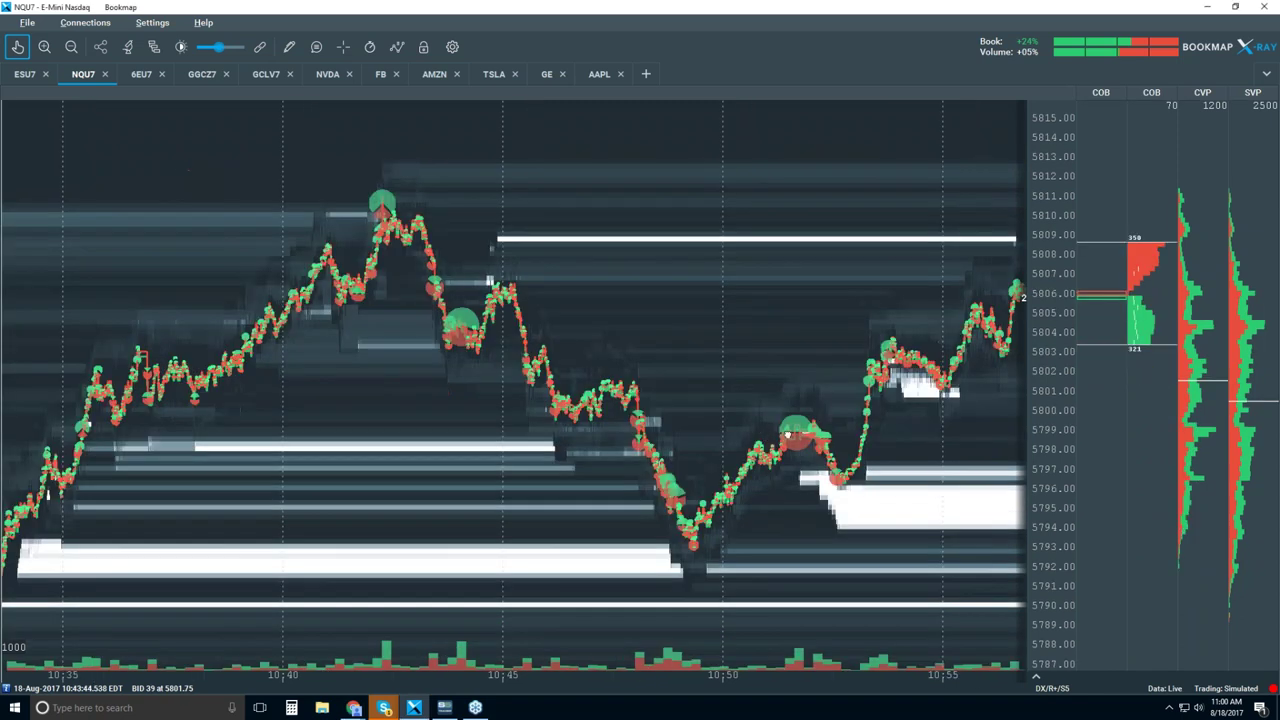
left_click_drag(200, 470, 530, 480)
left_click_drag(293, 487, 343, 487)
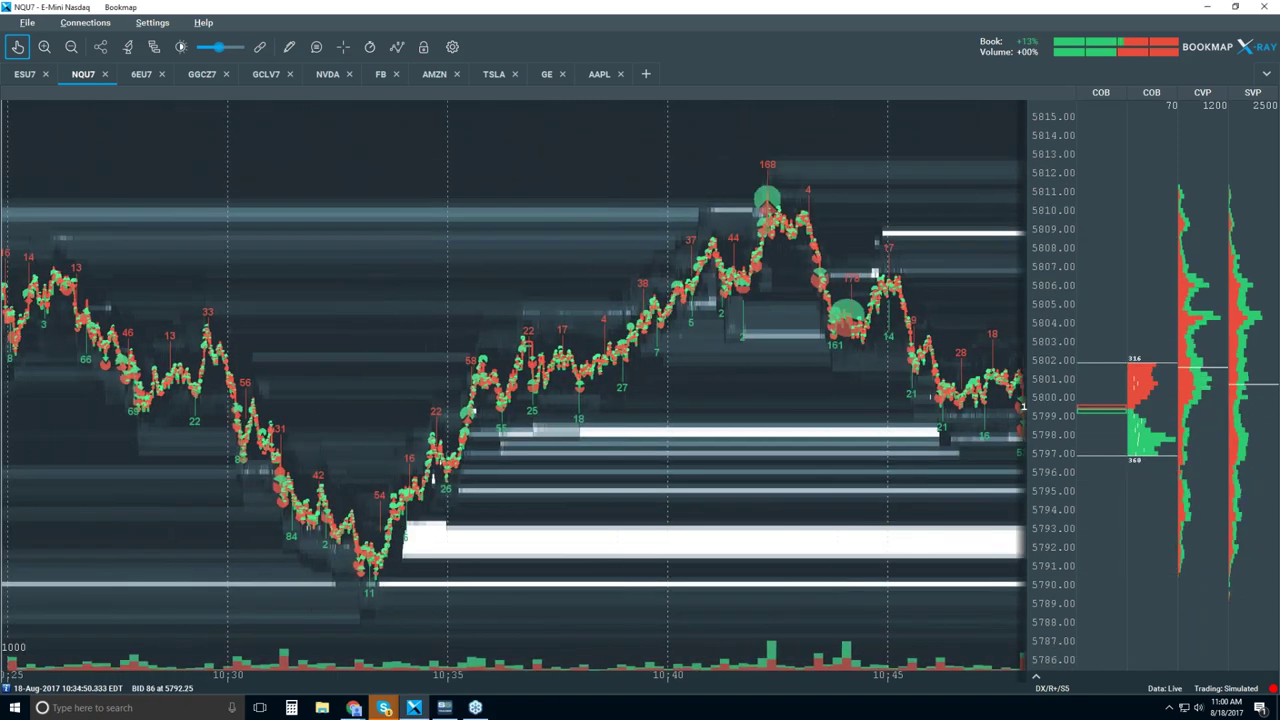
scroll(410, 528, "up", 6)
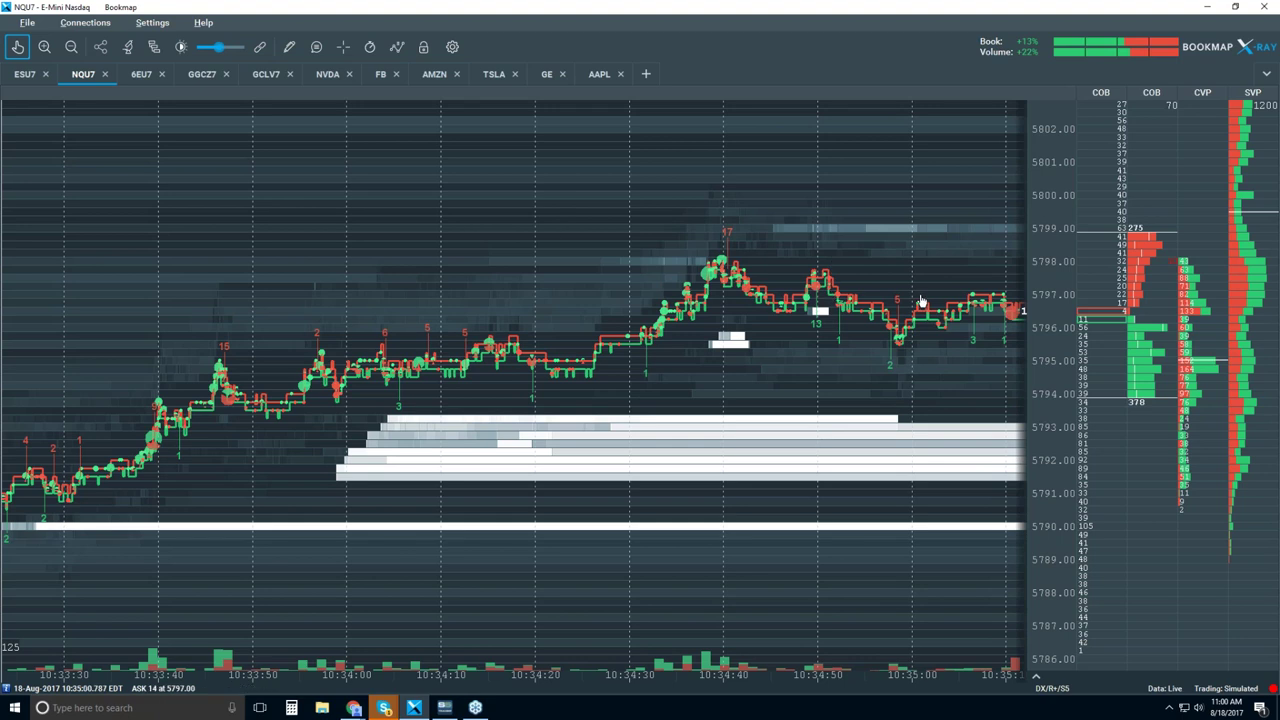
left_click_drag(820, 311, 758, 316)
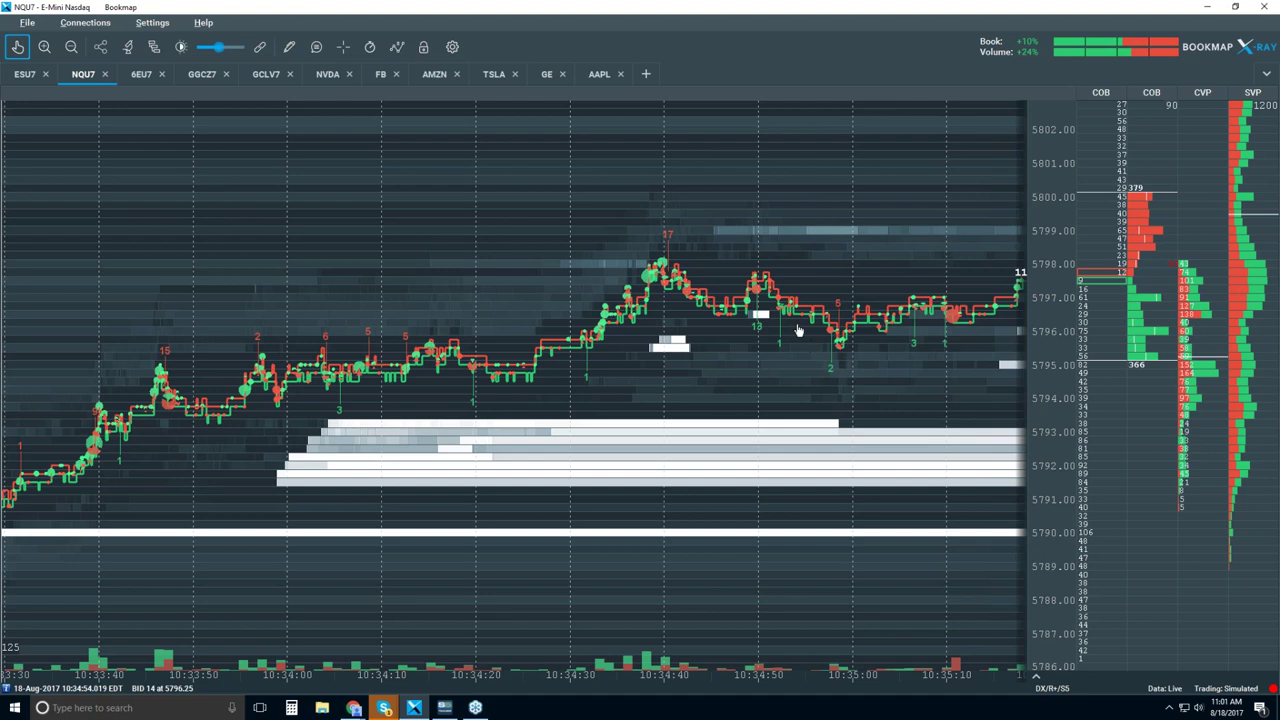
scroll(893, 341, "down", 3)
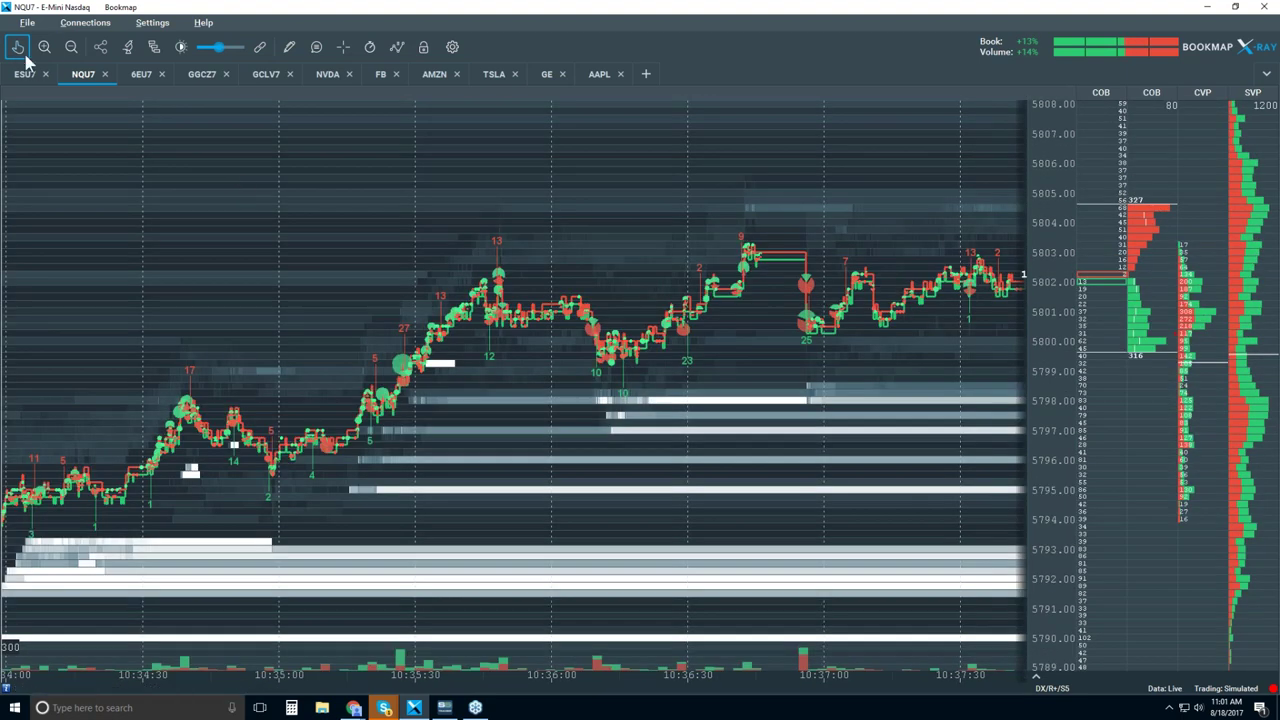
Return the chart to live data and zoom out to about 10:37–11:02
left_click(20, 50)
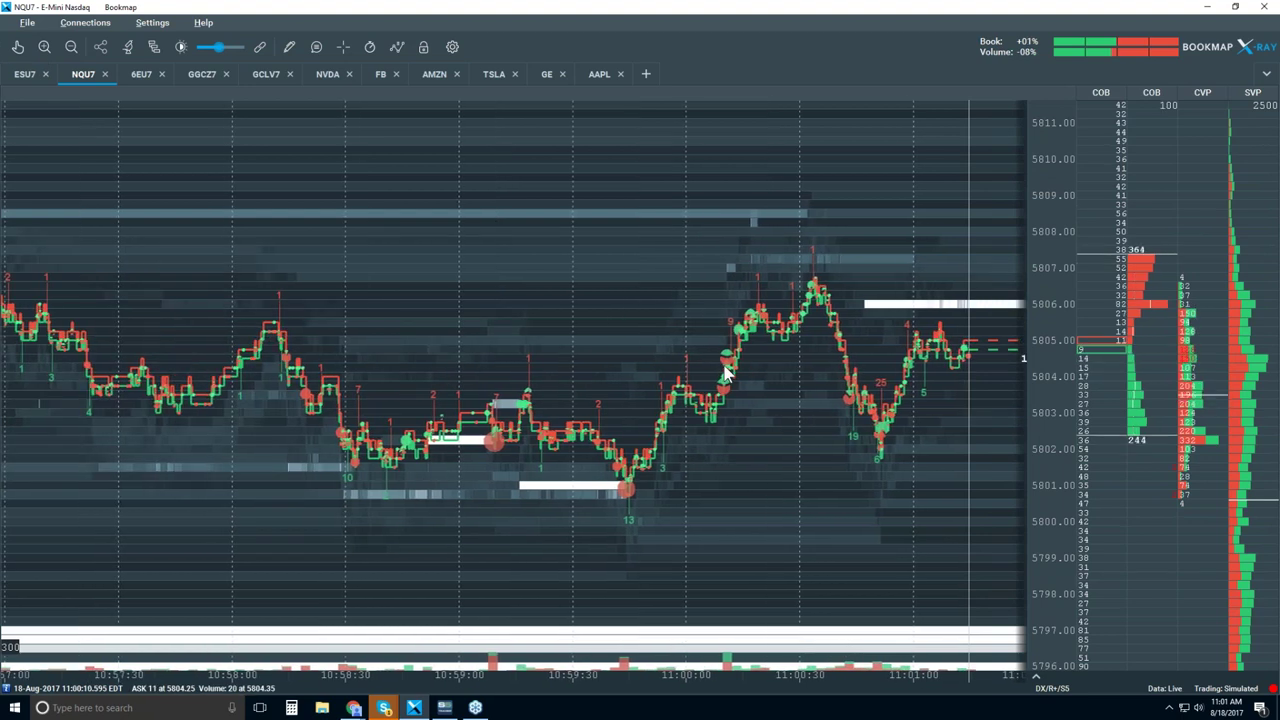
scroll(725, 373, "down", 5)
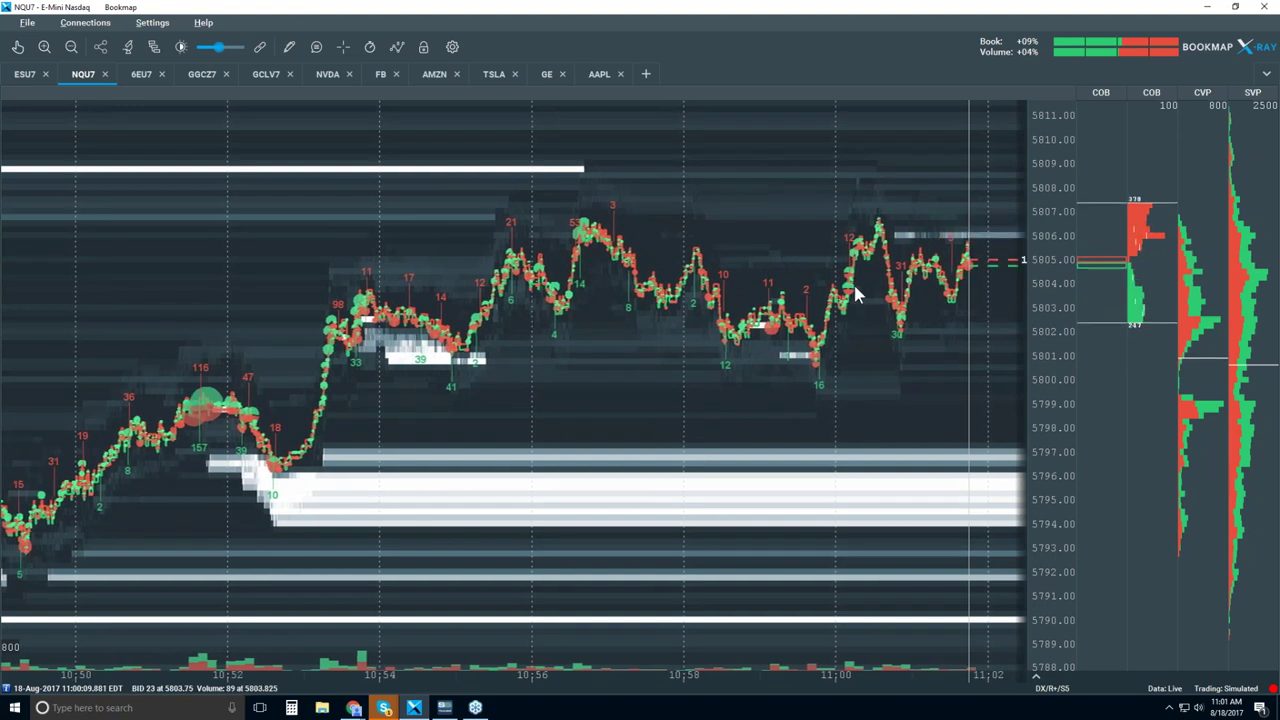
scroll(836, 250, "down", 1)
scroll(836, 250, "down", 2)
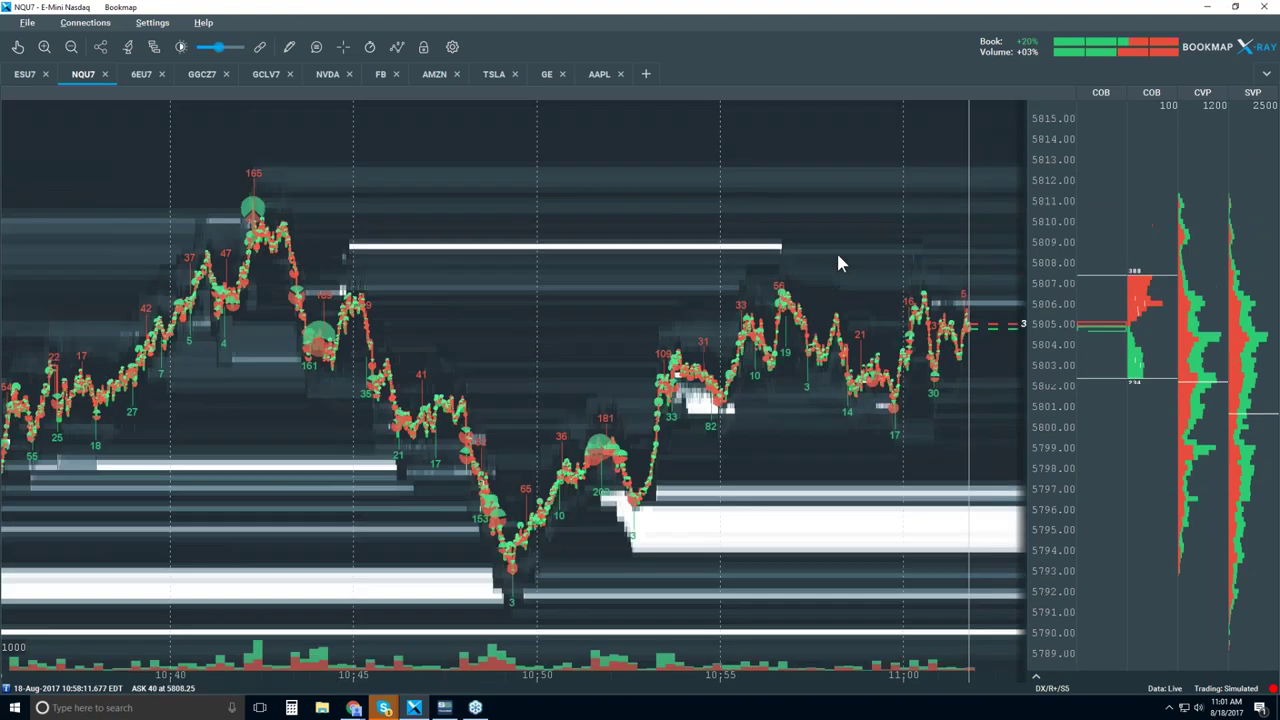